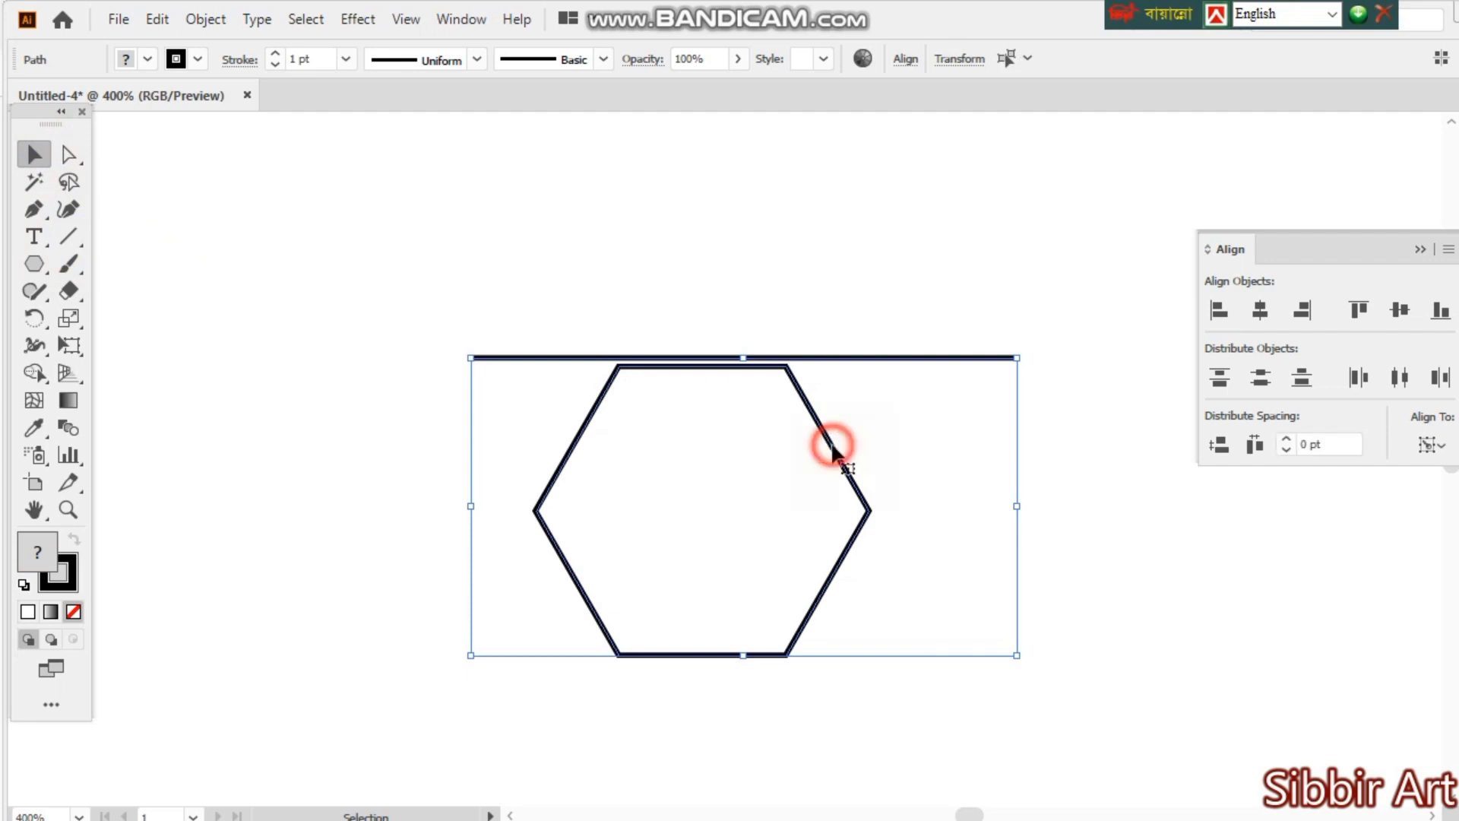
- Align the horizontal line and the hexagon by their horizontal centres and top edges
{"action": "left_click", "coordinate": [1165, 310]}
{"action": "left_click", "coordinate": [1262, 310]}
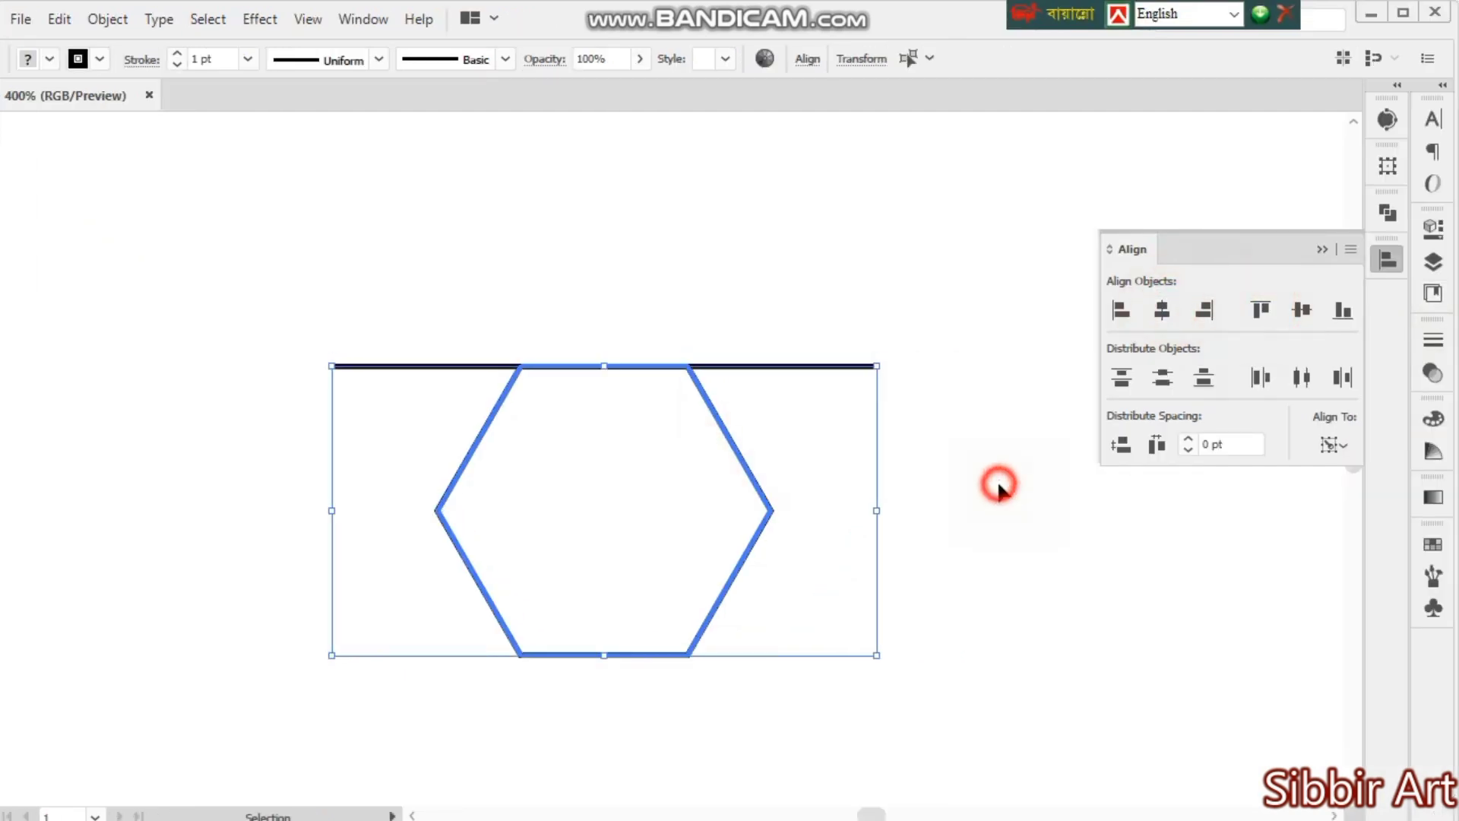
{"action": "left_click", "coordinate": [994, 482]}
- Copy the line onto the hexagon's bottom edge, and repeatedly duplicate that copy upward in small steps
{"action": "left_click_drag", "start_coordinate": [804, 328], "coordinate": [842, 618]}
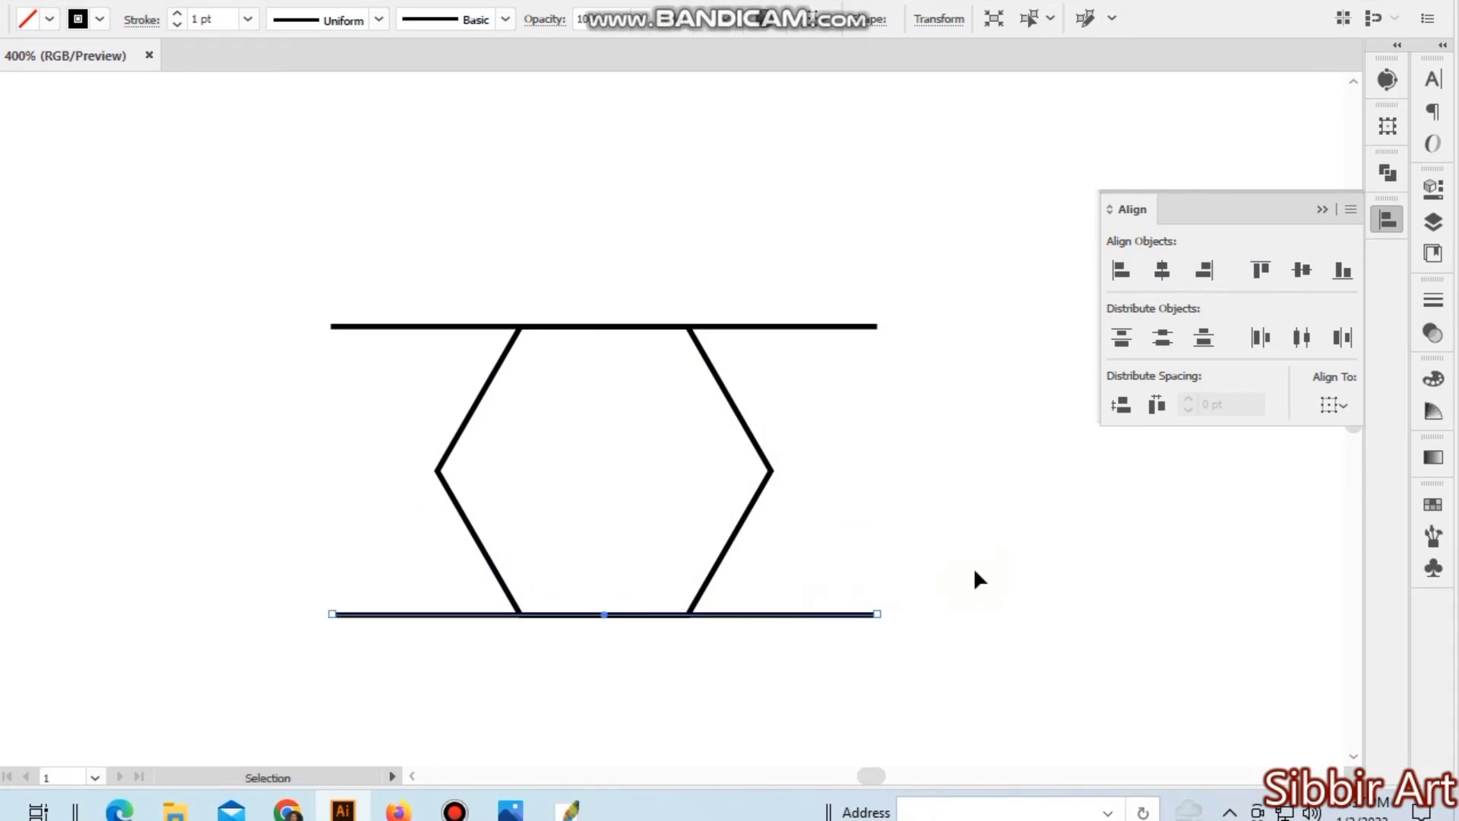
{"action": "key", "text": "alt+Up"}
{"action": "key", "text": "alt+Up"}
{"action": "key", "text": "alt+Up"}
{"action": "key", "text": "alt+Up"}
{"action": "key", "text": "alt+Up"}
{"action": "key", "text": "alt+Up"}
{"action": "key", "text": "alt+Up"}
{"action": "key", "text": "alt+Up"}
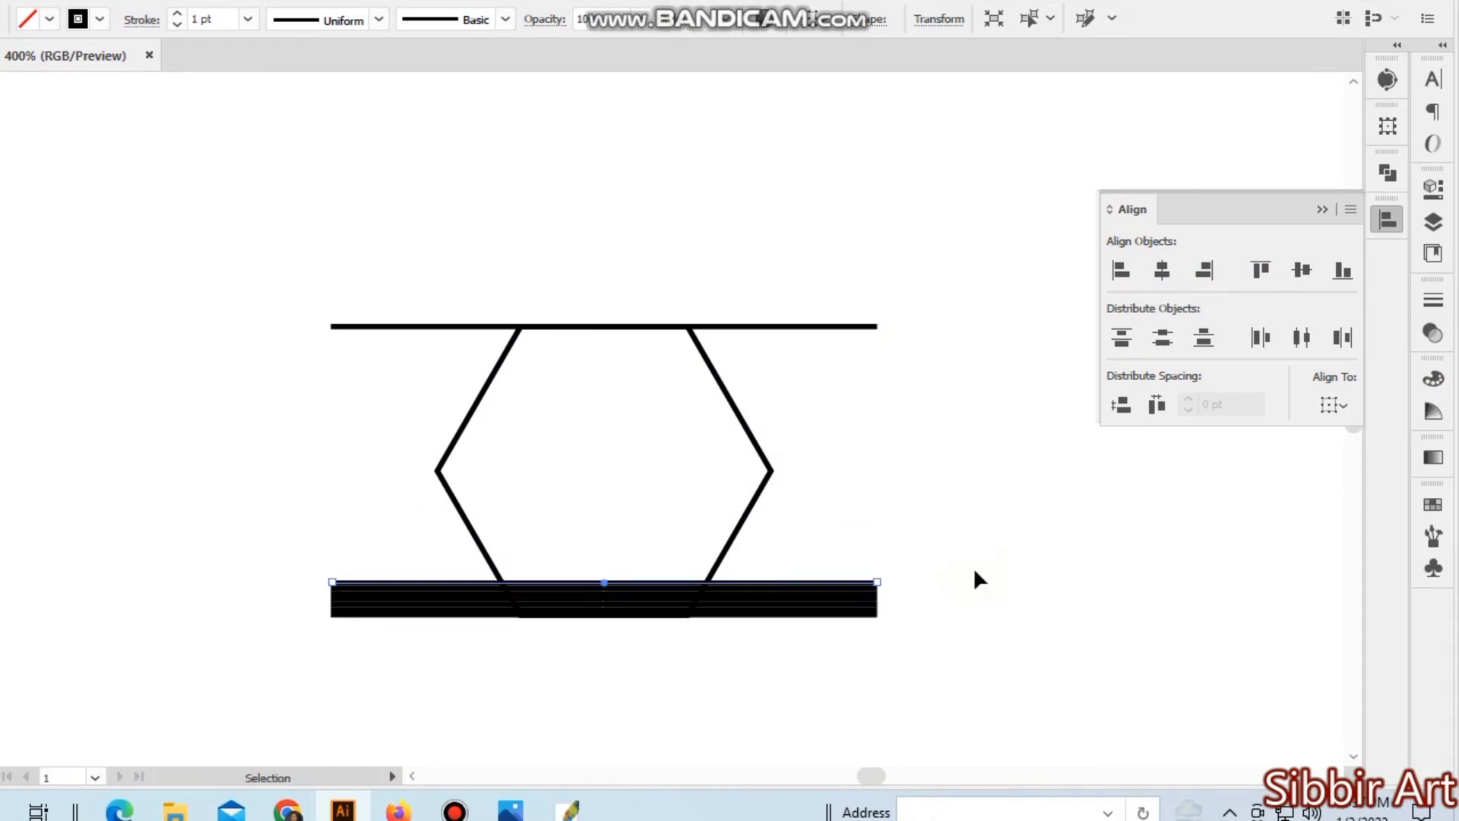
{"action": "key", "text": "alt+Up"}
{"action": "key", "text": "alt+Up"}
{"action": "key", "text": "alt+Up"}
{"action": "key", "text": "alt+Up"}
{"action": "key", "text": "alt+Up"}
{"action": "key", "text": "alt+Up"}
{"action": "key", "text": "alt+Up"}
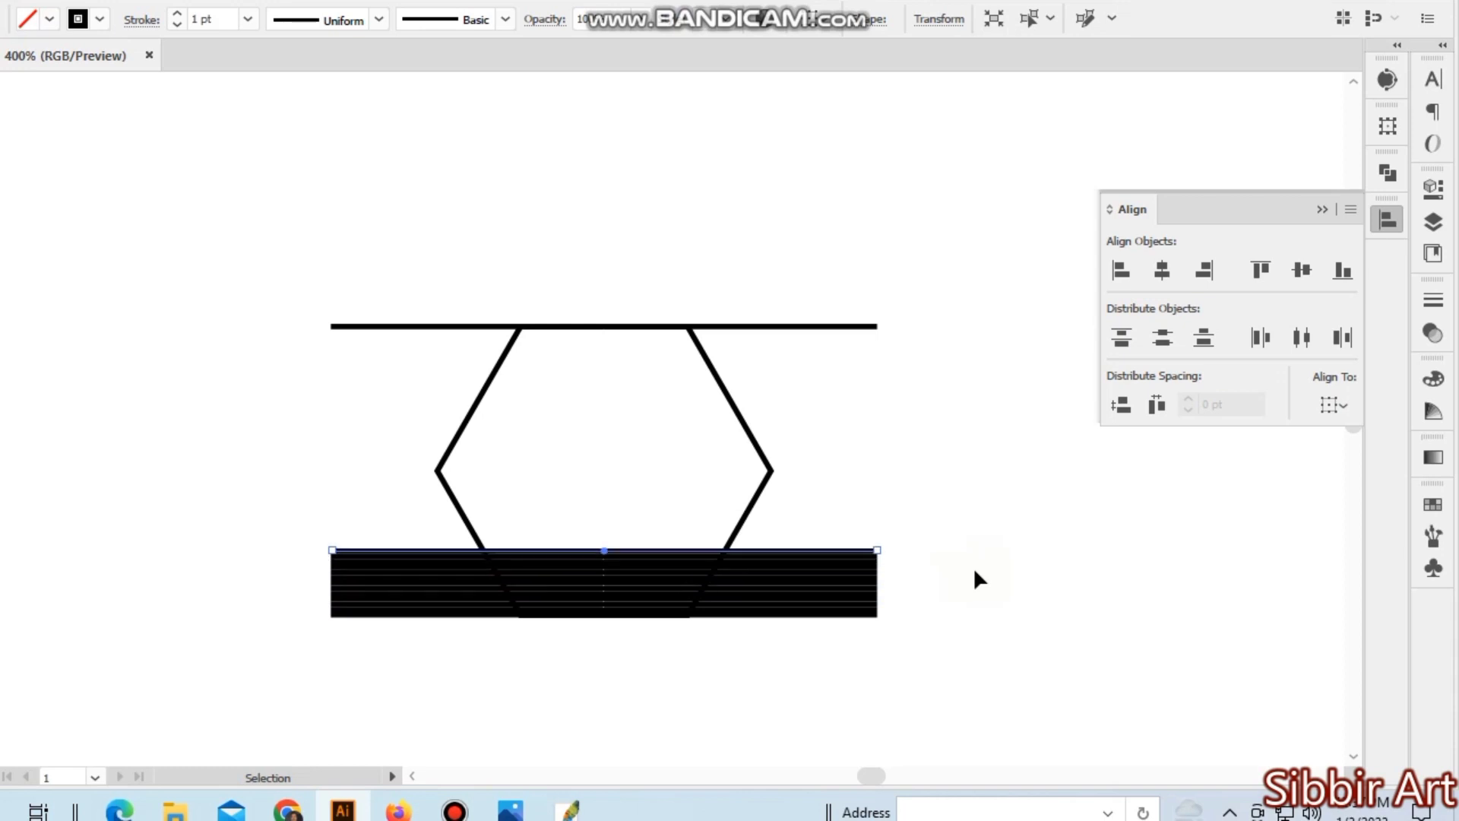
{"action": "key", "text": "alt+Up"}
{"action": "key", "text": "alt+Up"}
{"action": "key", "text": "alt+Up"}
{"action": "key", "text": "alt+Up"}
{"action": "key", "text": "alt+Up"}
{"action": "key", "text": "alt+Up"}
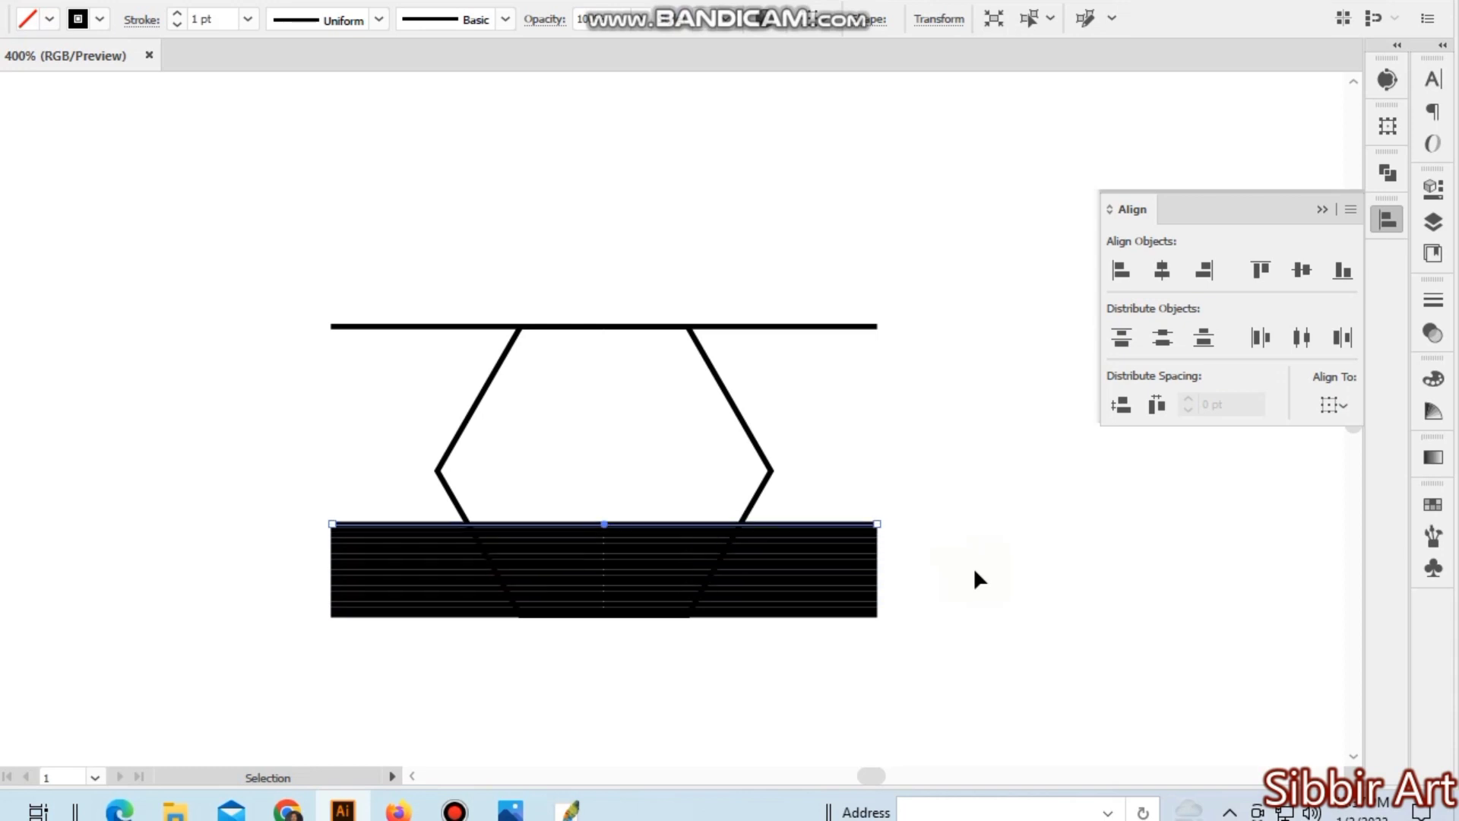
{"action": "key", "text": "alt+Up"}
{"action": "key", "text": "alt+Up"}
- Distribute all the horizontal lines evenly in height between the hexagon's top and bottom edges
{"action": "left_click_drag", "start_coordinate": [823, 250], "coordinate": [928, 614]}
{"action": "left_click", "coordinate": [1163, 339]}
{"action": "left_click", "coordinate": [996, 541]}
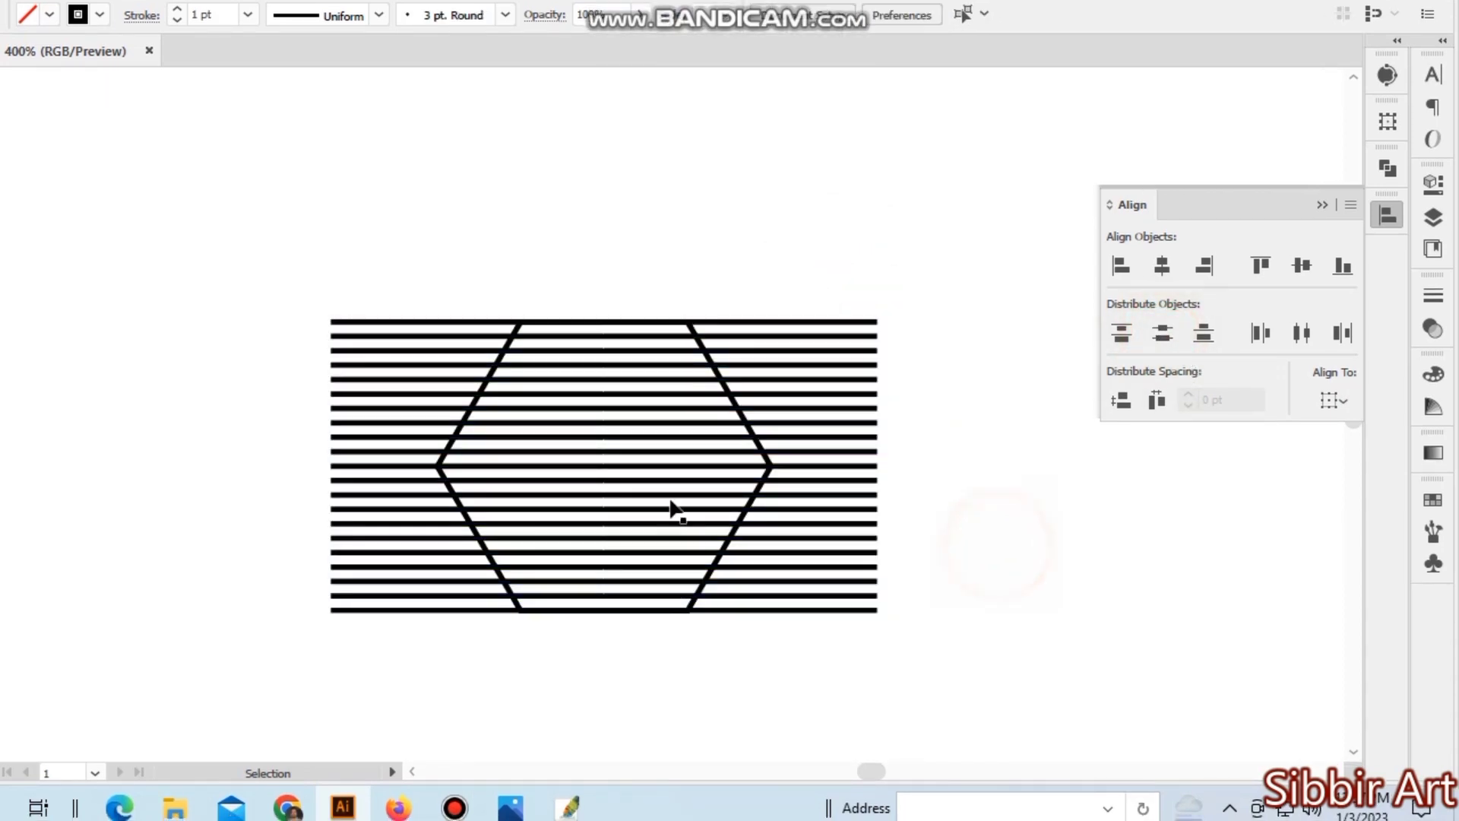
- Add the text "21" above the hexagon as a note of the line count
{"action": "left_click", "coordinate": [33, 199]}
{"action": "left_click", "coordinate": [680, 220]}
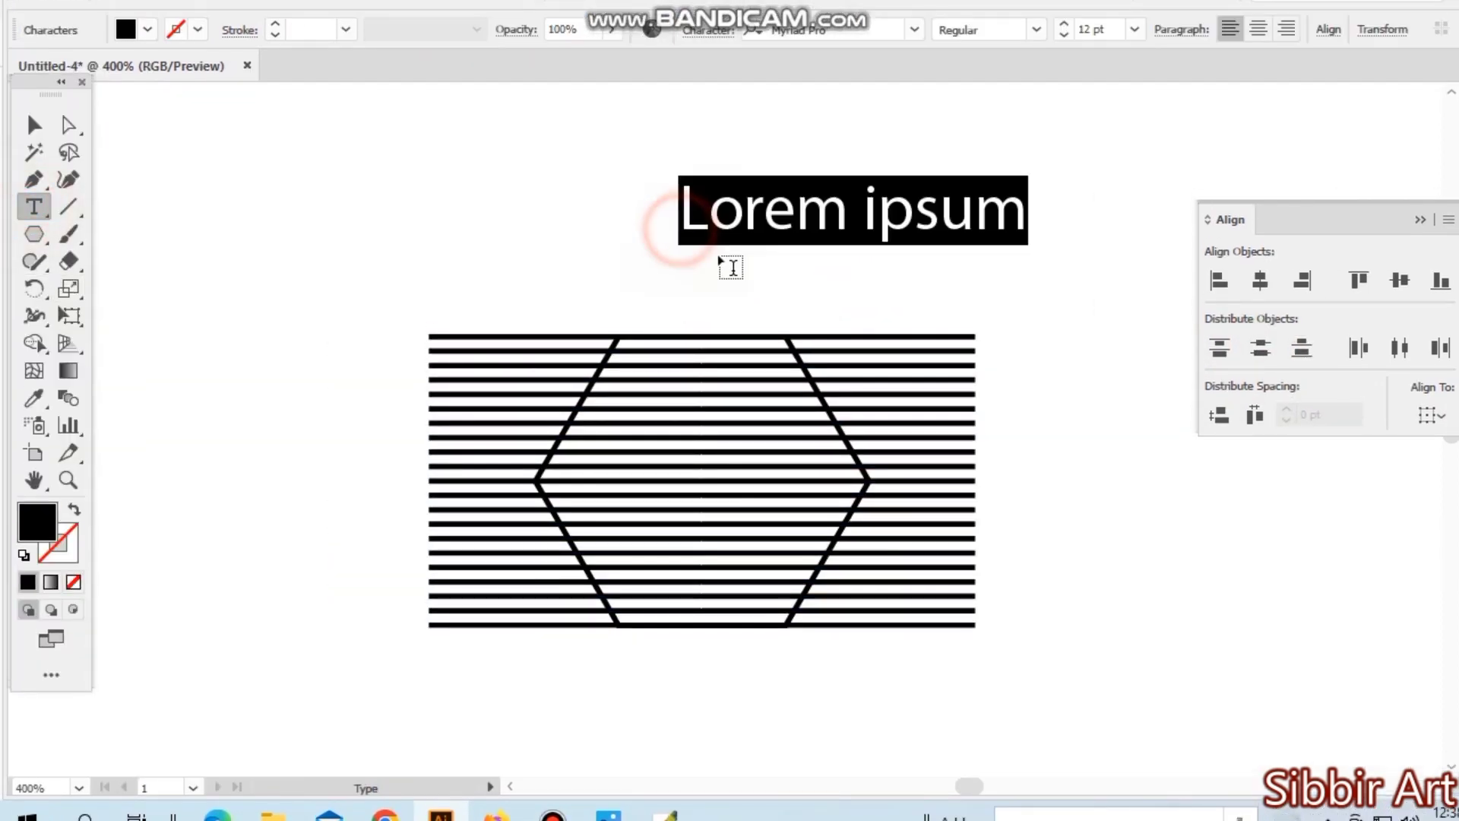
{"action": "type", "text": "21"}
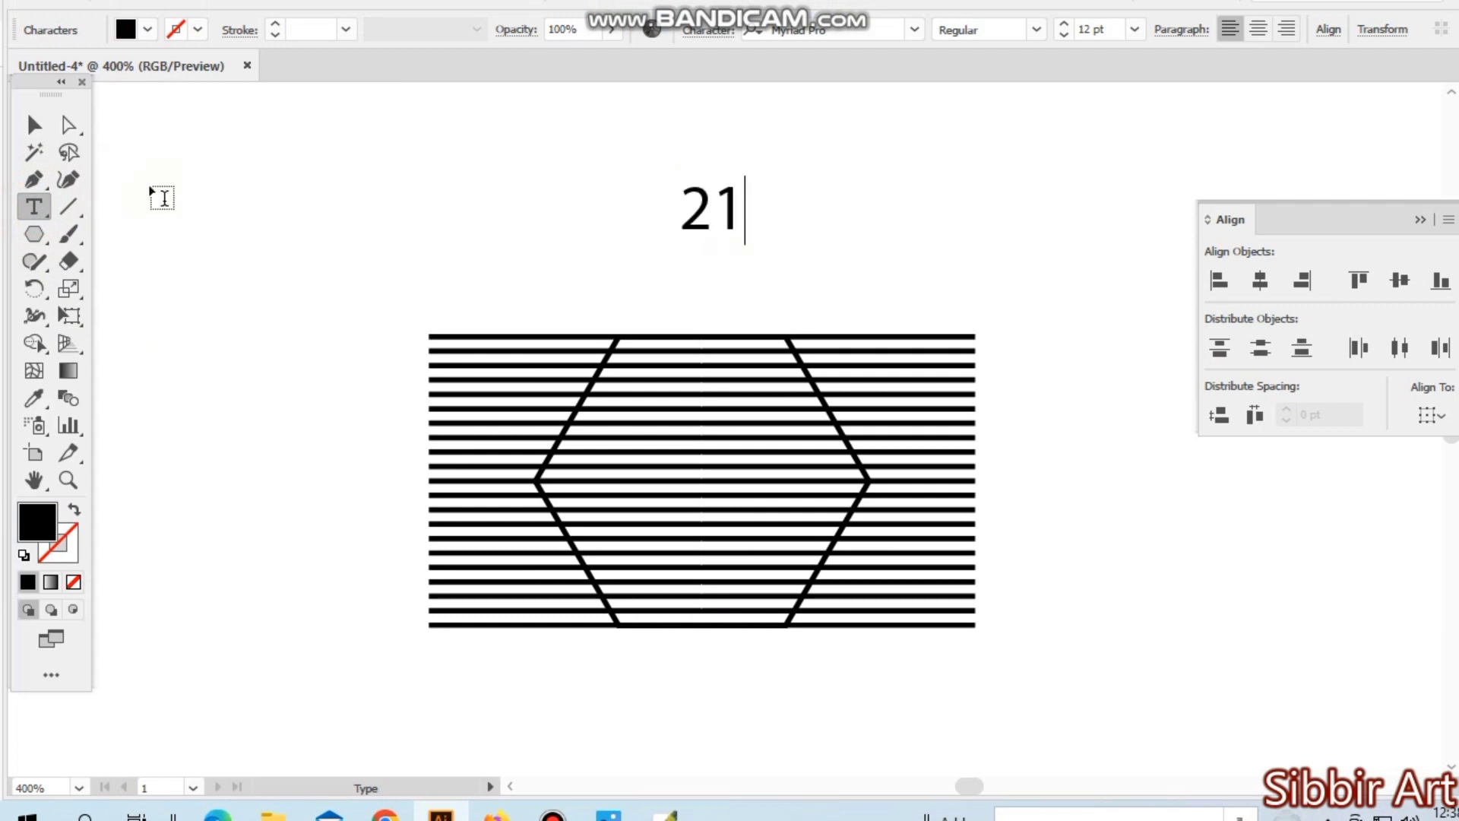
{"action": "left_click", "coordinate": [34, 124]}
{"action": "left_click", "coordinate": [253, 170]}
- Set the stroke weight of the hexagon and all the lines to 0.5 pt
{"action": "left_click", "coordinate": [873, 574], "text": "ctrl"}
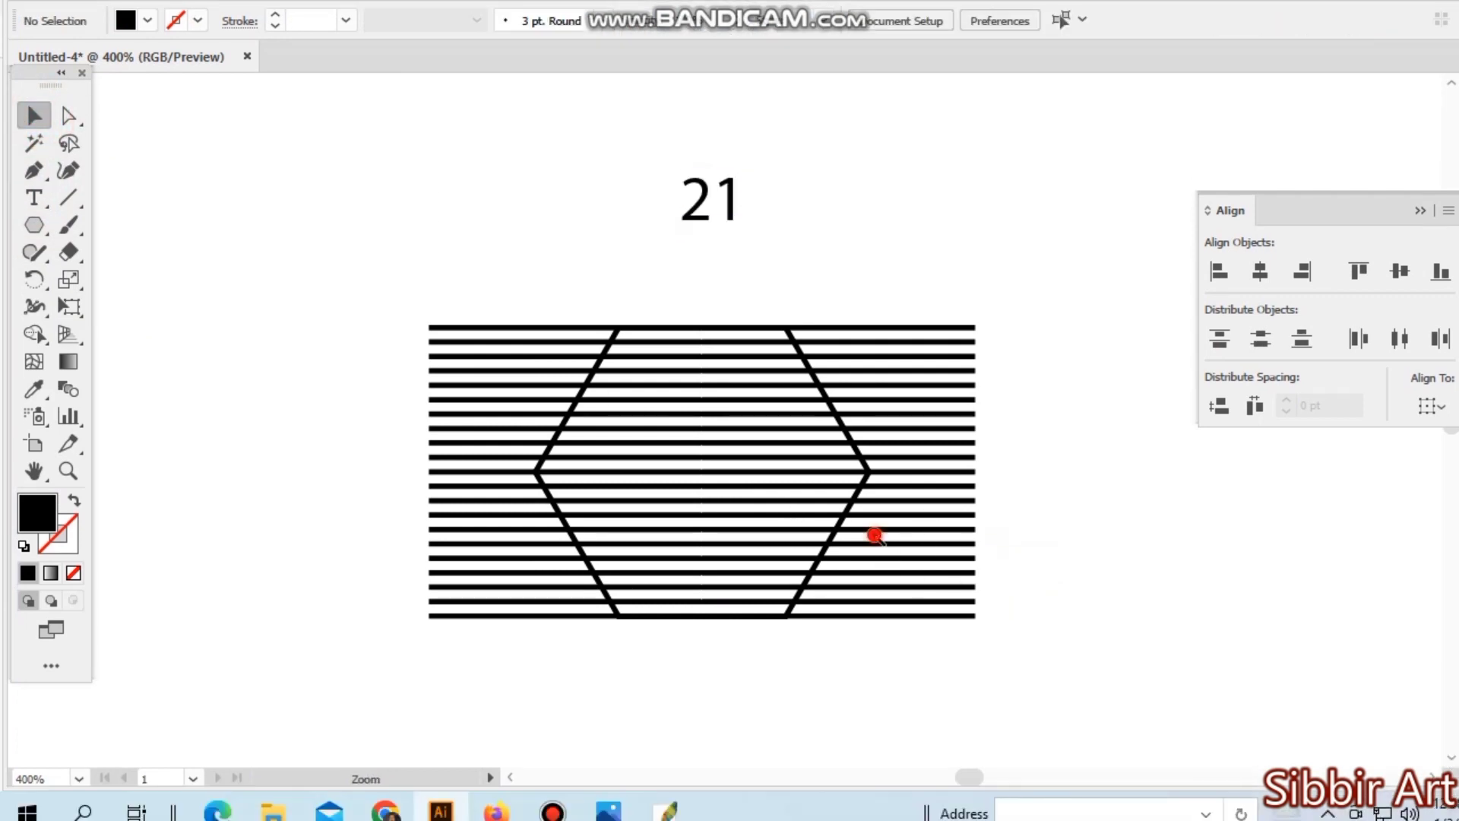
{"action": "left_click_drag", "start_coordinate": [804, 638], "coordinate": [951, 673]}
{"action": "left_click_drag", "start_coordinate": [399, 163], "coordinate": [885, 727]}
{"action": "left_click_drag", "start_coordinate": [490, 239], "coordinate": [492, 331]}
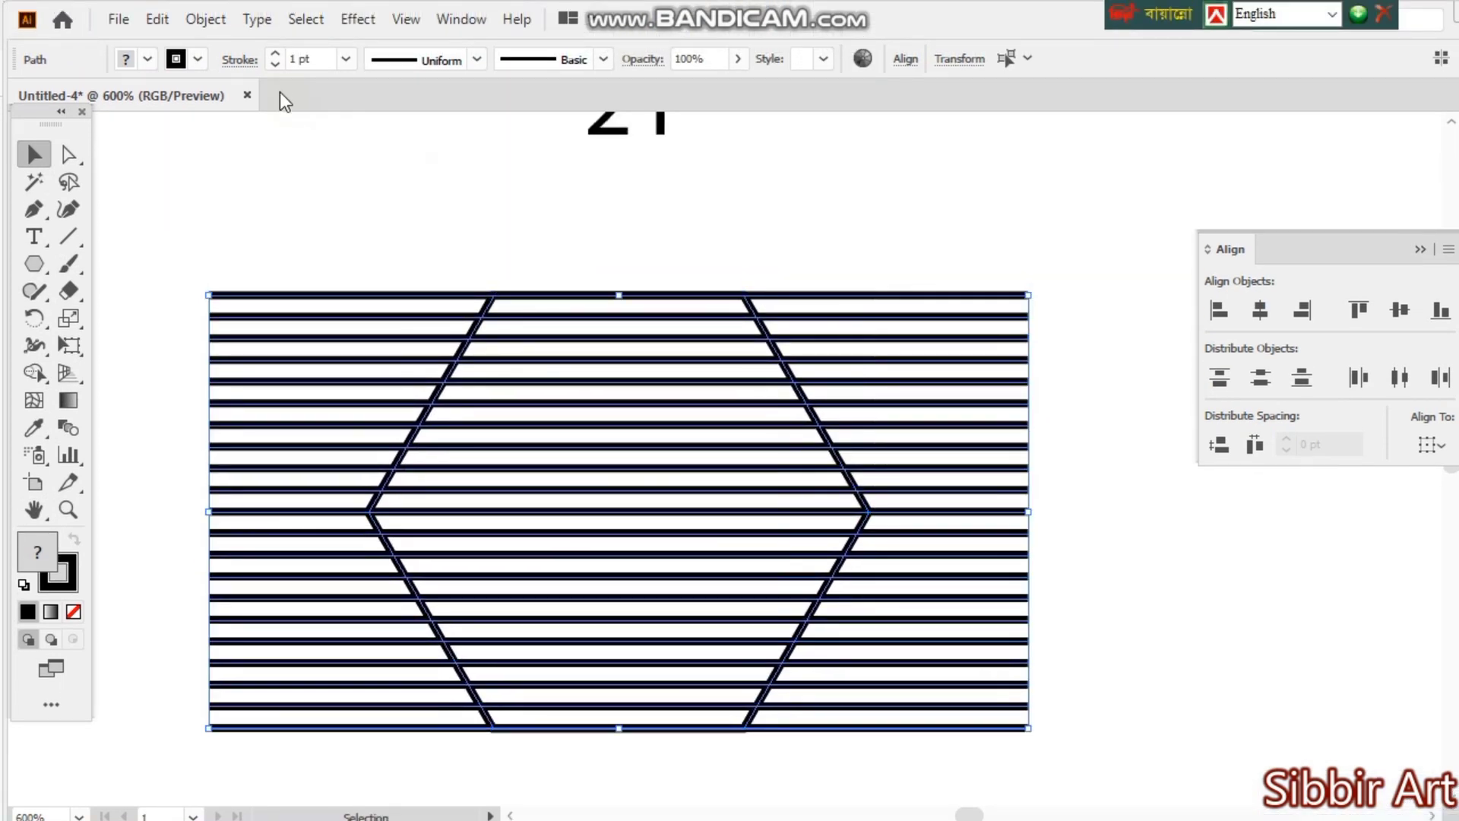
{"action": "left_click", "coordinate": [275, 50]}
{"action": "left_click", "coordinate": [734, 266]}
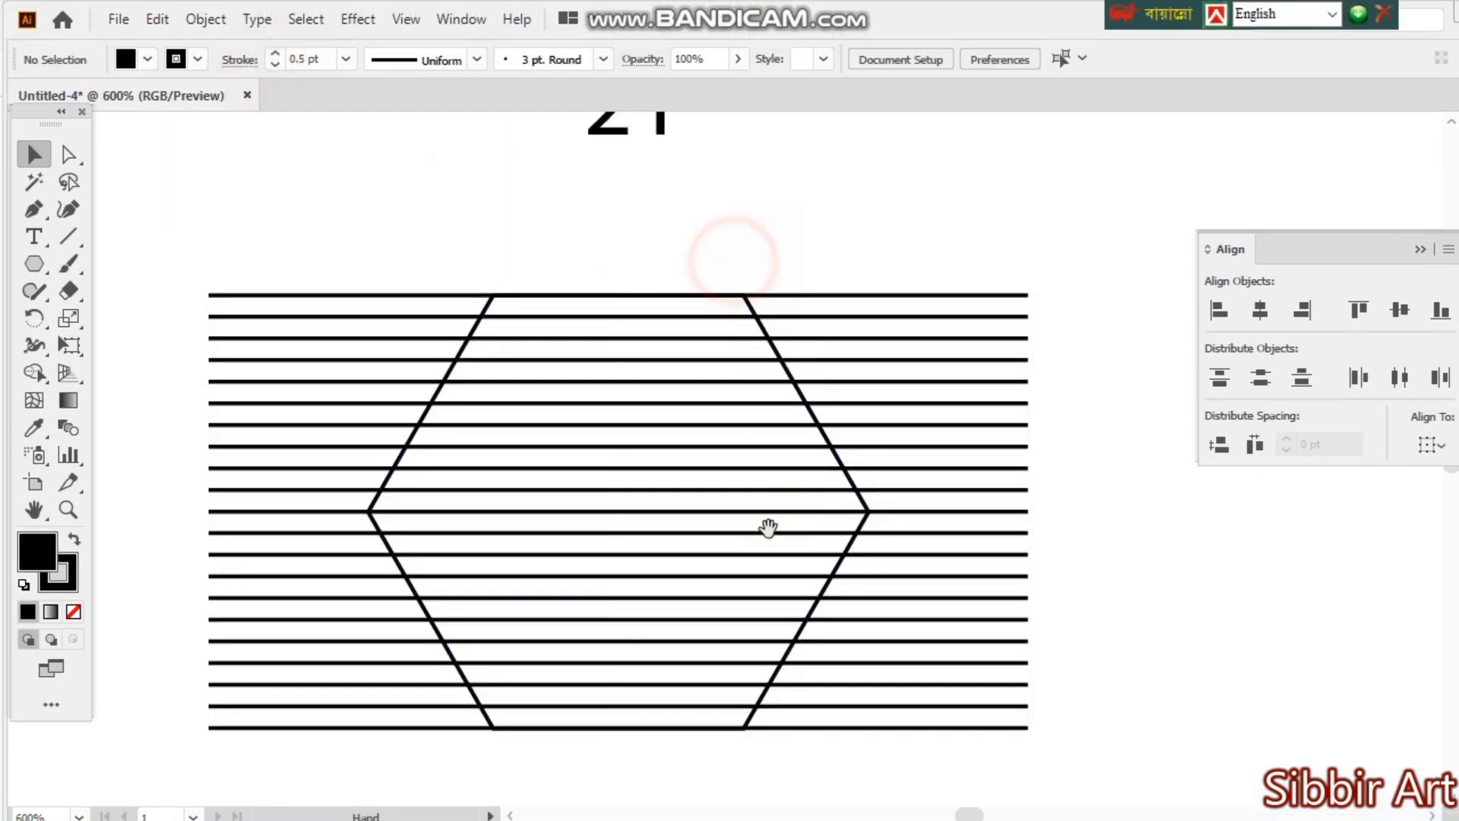
- Select the hexagon with all its lines and scale them up together
{"action": "key", "text": "ctrl+minus"}
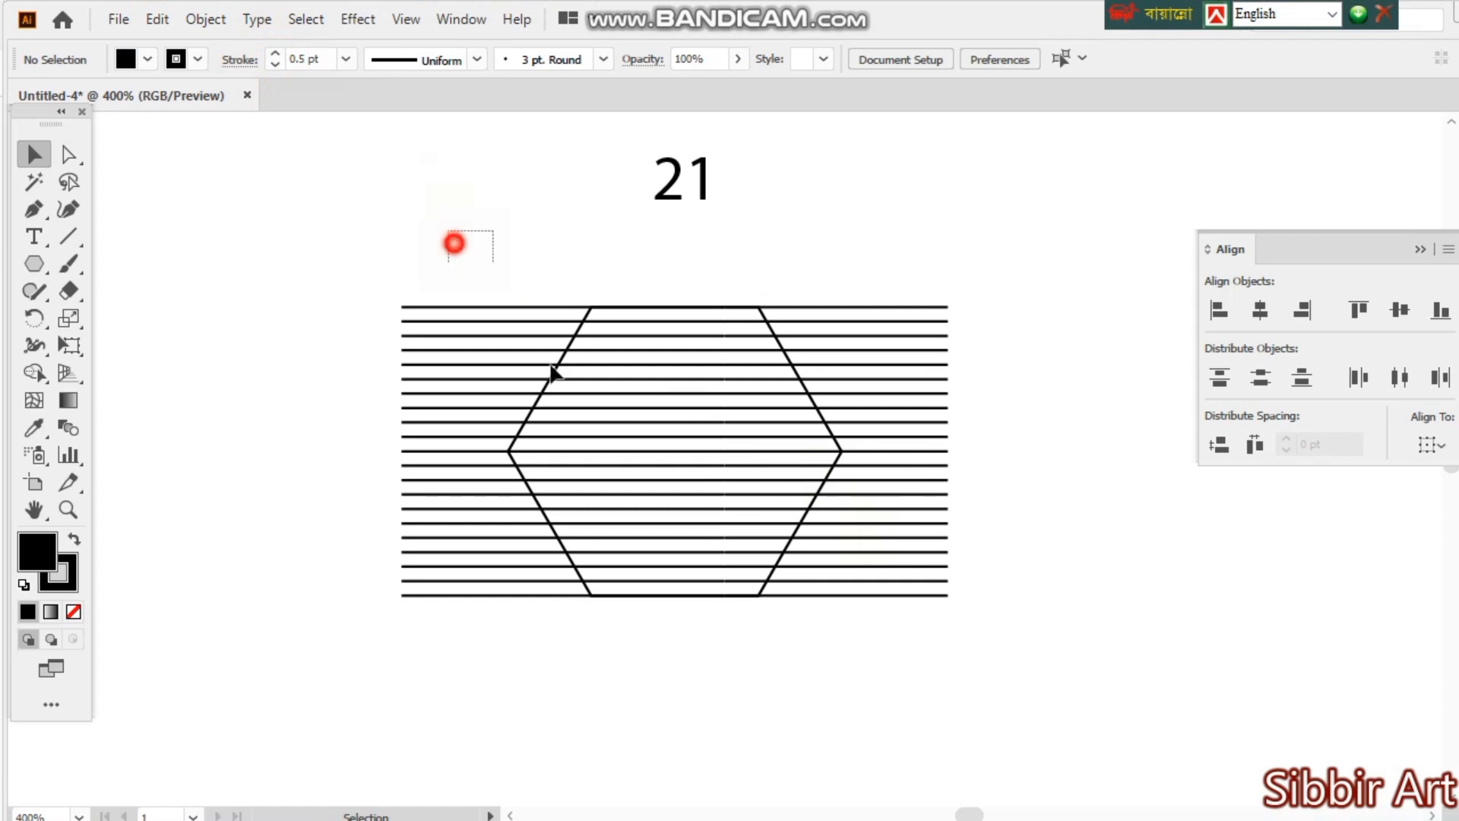
{"action": "left_click_drag", "start_coordinate": [456, 241], "coordinate": [874, 568]}
{"action": "left_click", "coordinate": [1196, 646]}
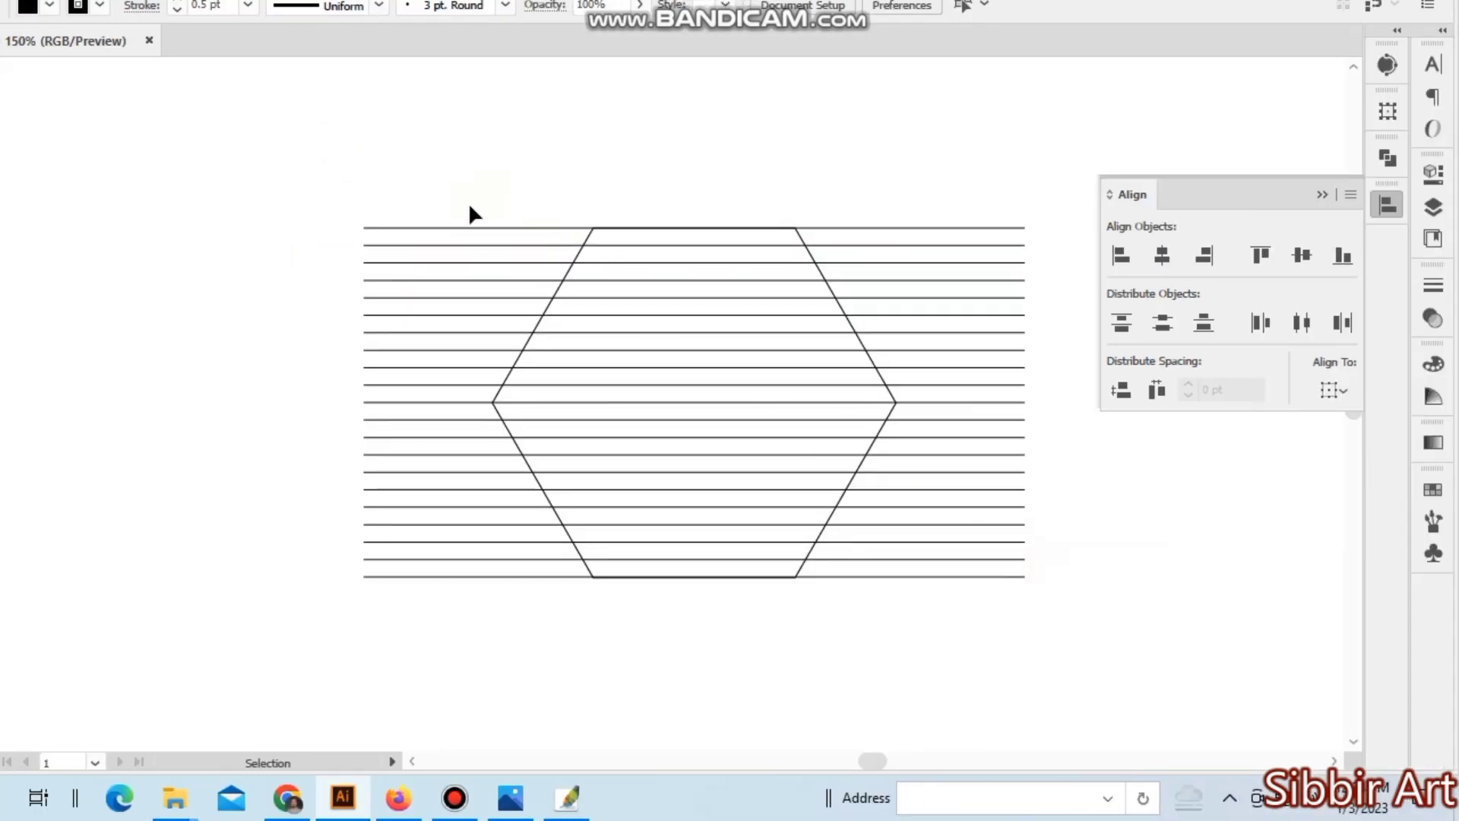
- Rotate the hexagon and all its lines by 90°, and deselect them
{"action": "left_click_drag", "start_coordinate": [472, 171], "coordinate": [905, 620]}
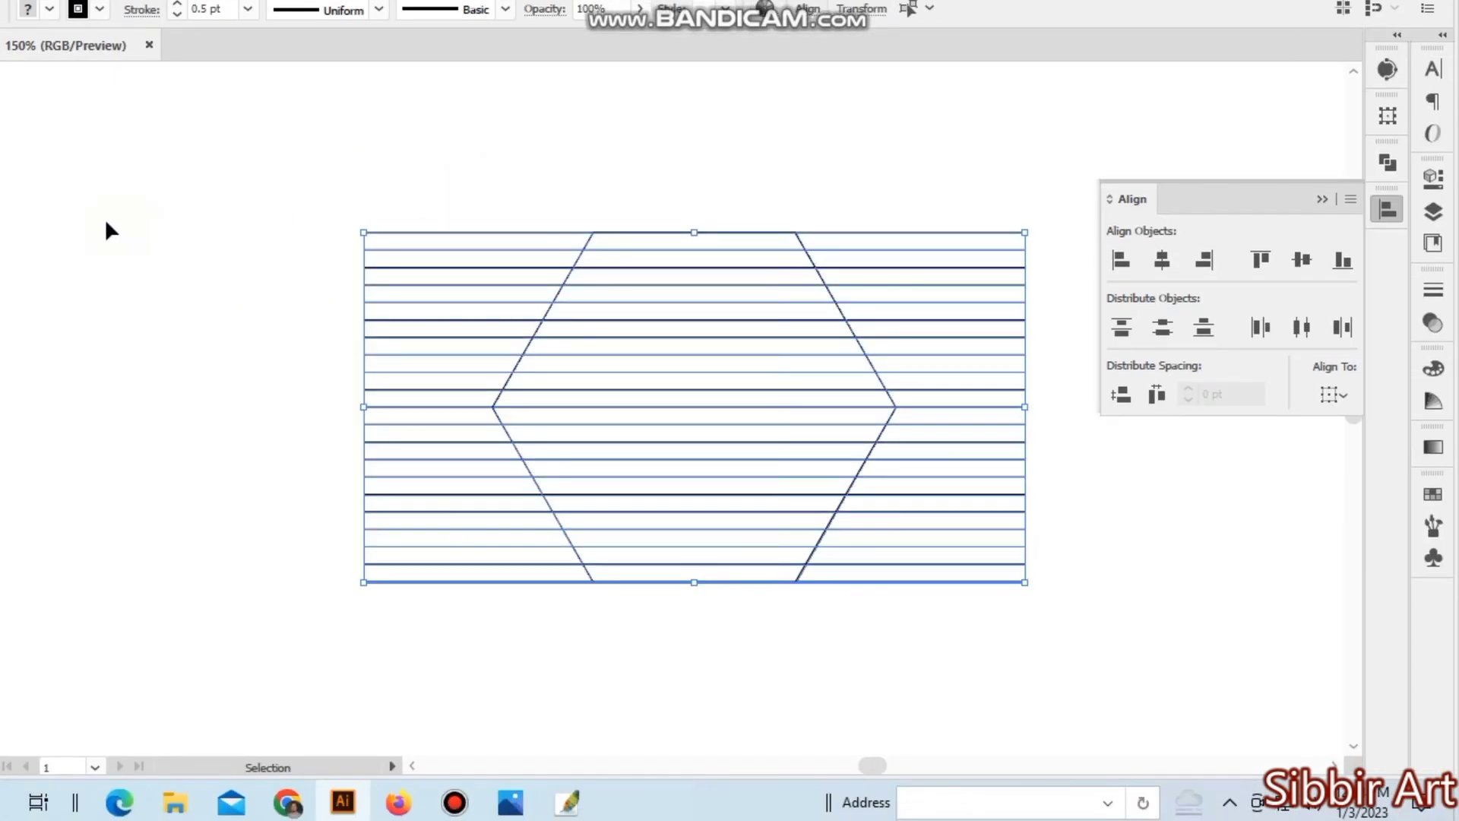
{"action": "double_click", "coordinate": [33, 267]}
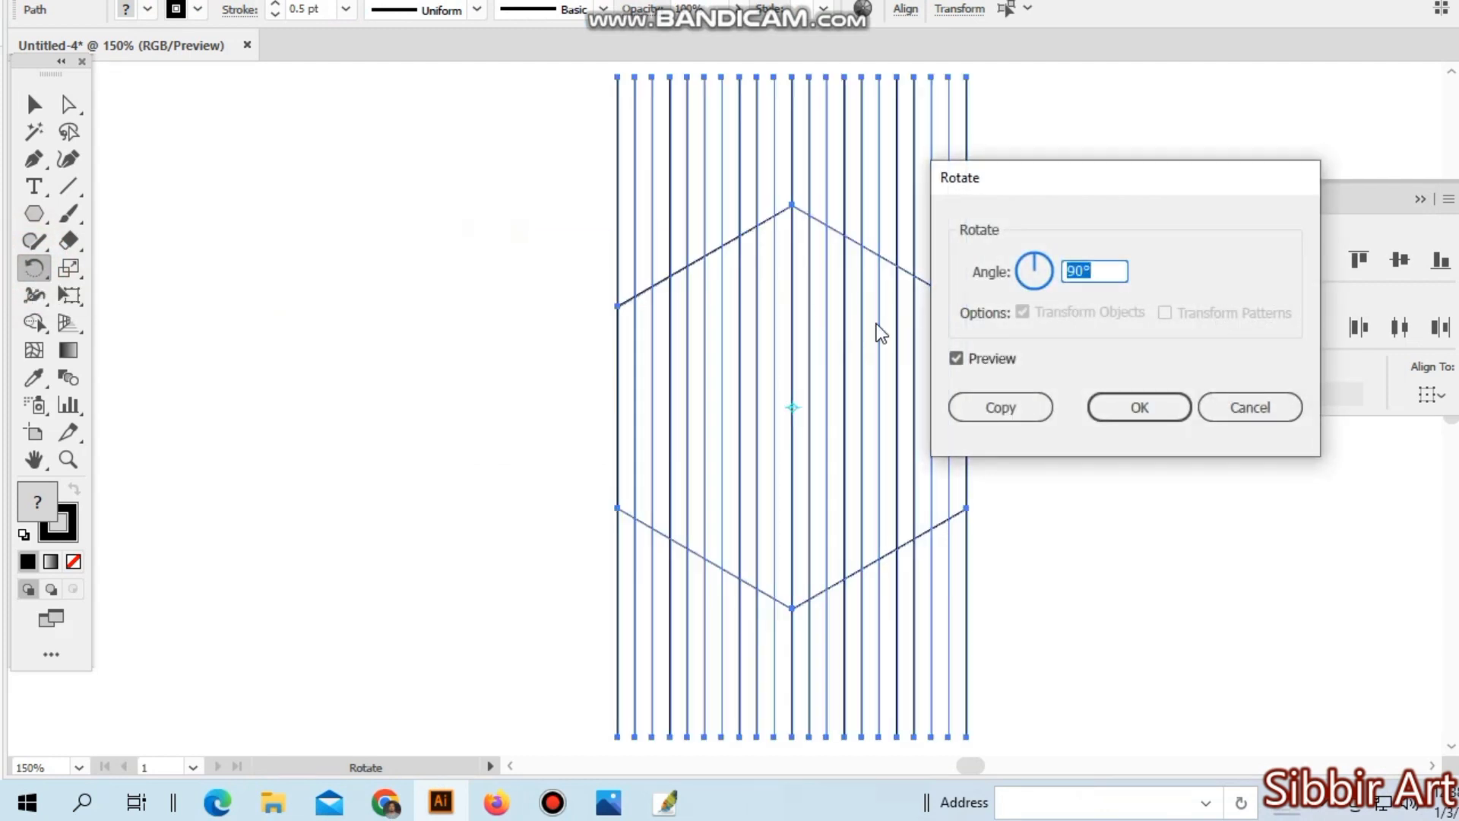
{"action": "left_click", "coordinate": [1139, 408]}
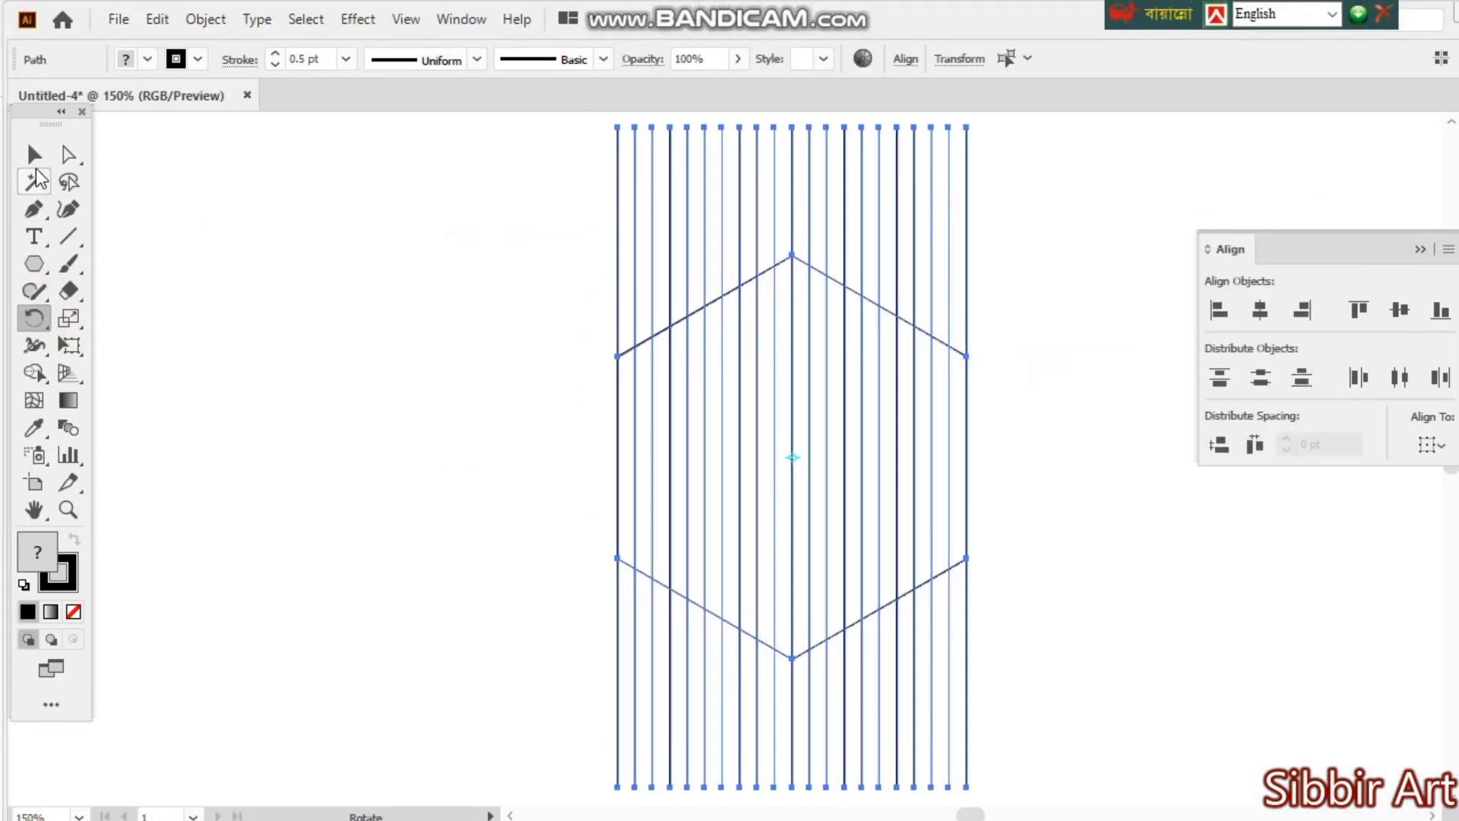
{"action": "left_click", "coordinate": [33, 155]}
{"action": "left_click", "coordinate": [251, 214]}
{"action": "left_click", "coordinate": [791, 312], "text": "ctrl"}
{"action": "left_click", "coordinate": [766, 400], "text": "ctrl"}
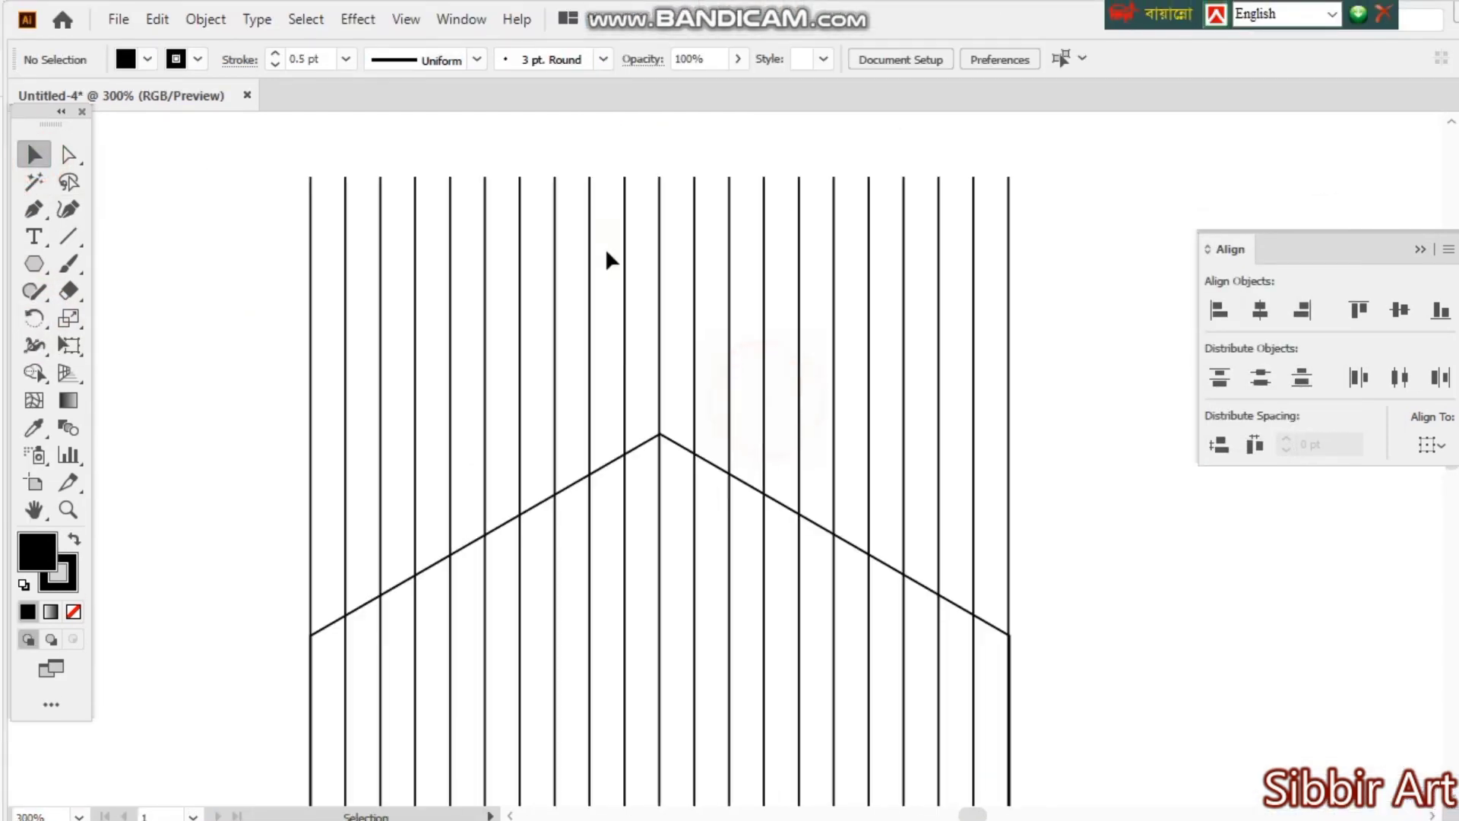
{"action": "left_click_drag", "start_coordinate": [718, 192], "coordinate": [712, 191]}
{"action": "left_click", "coordinate": [661, 128]}
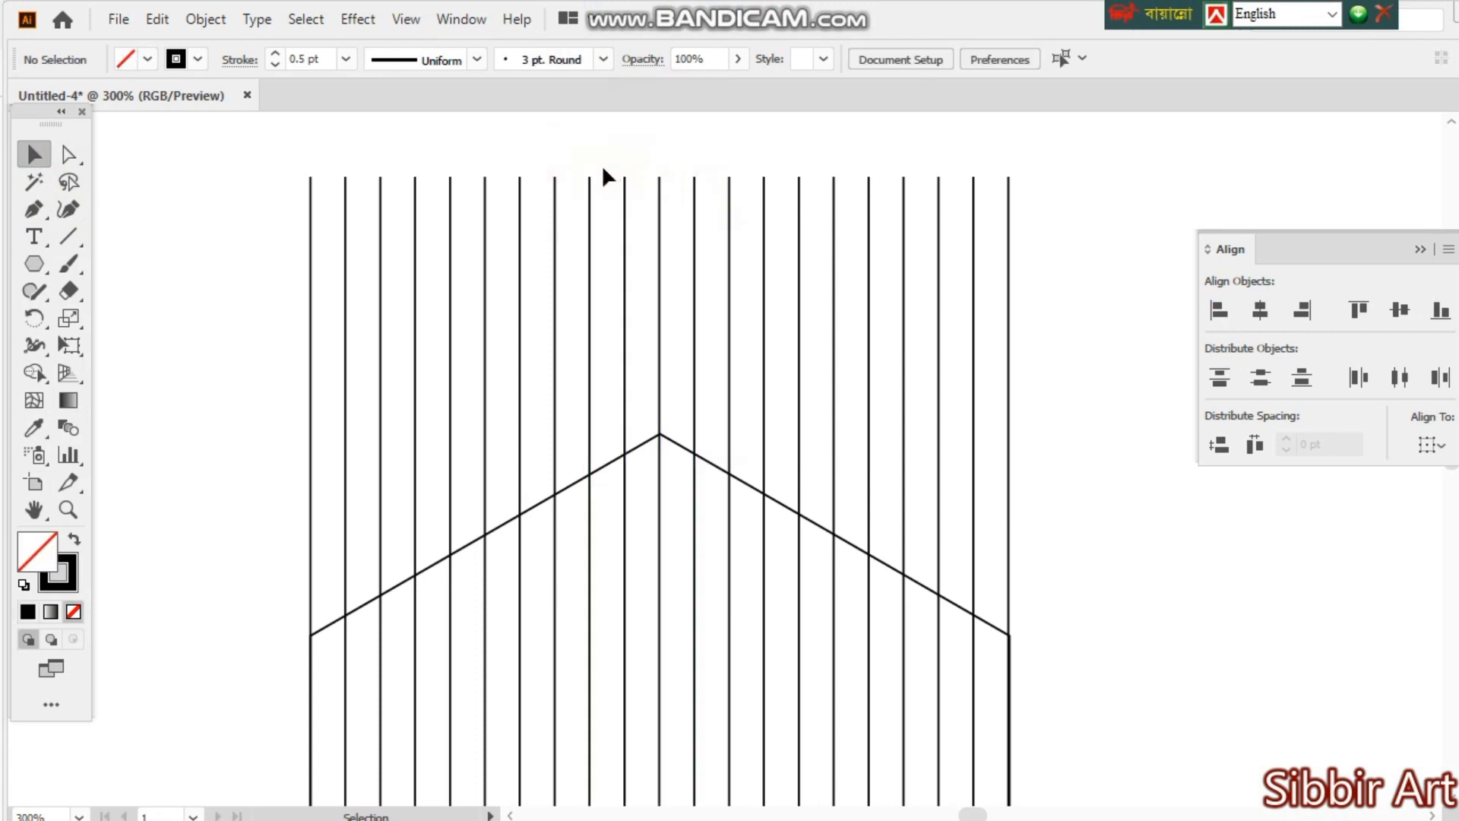
{"action": "left_click_drag", "start_coordinate": [572, 172], "coordinate": [706, 218]}
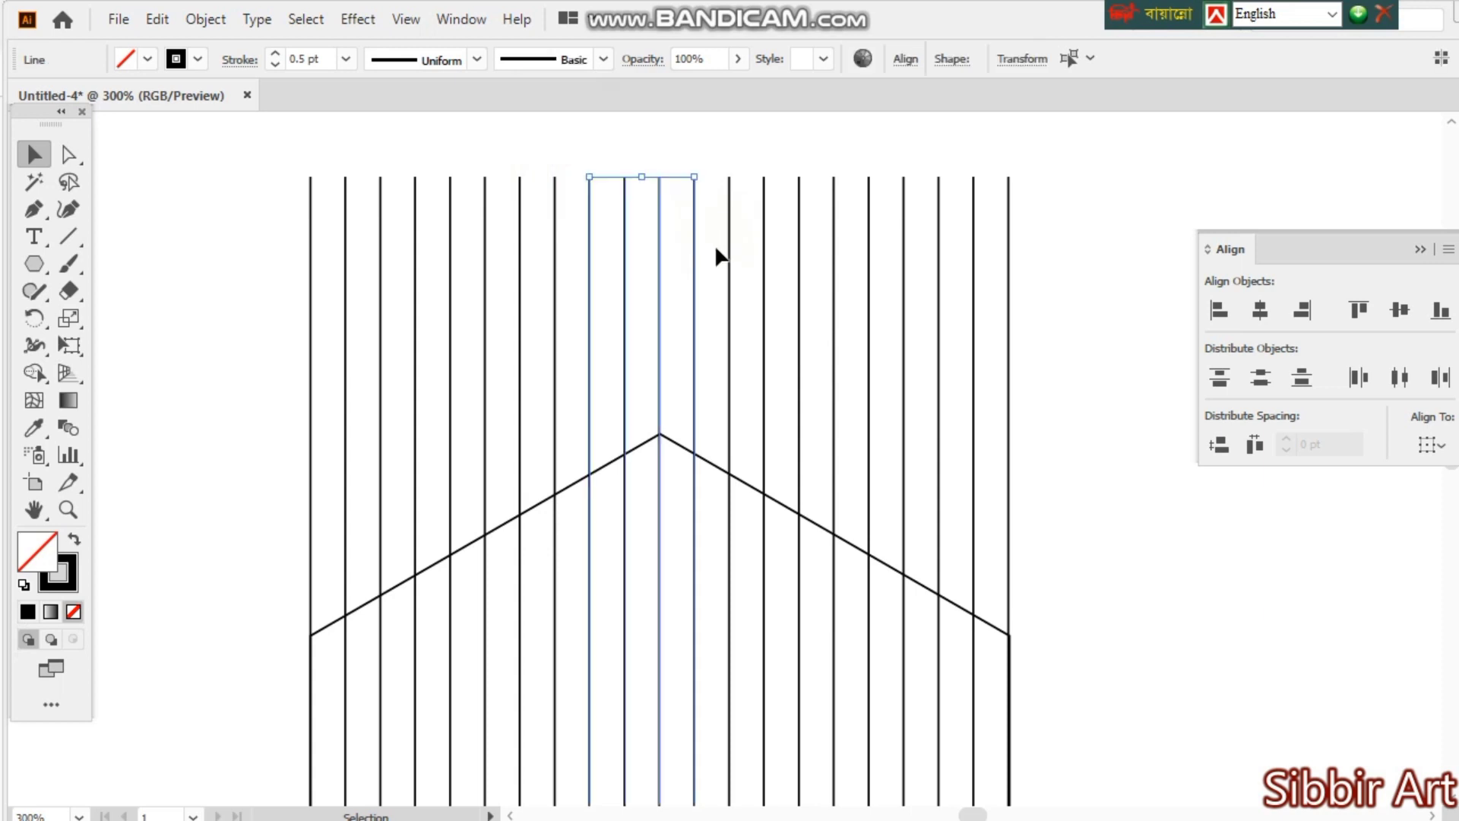
{"action": "left_click", "coordinate": [717, 367]}
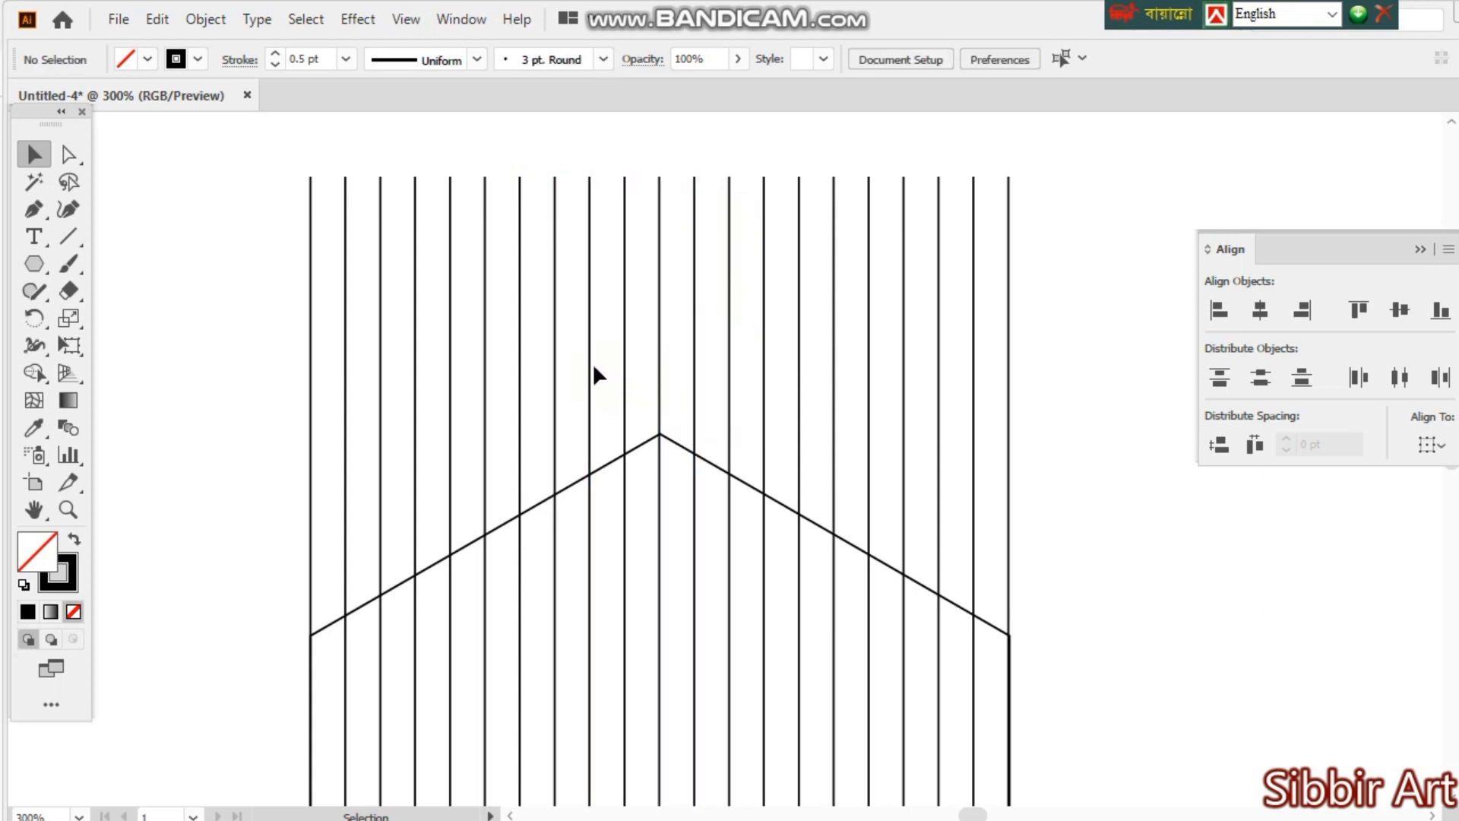
- Select the five middle vertical lines and make a copy of them rotated by 90°
{"action": "left_click_drag", "start_coordinate": [582, 363], "coordinate": [621, 378]}
{"action": "left_click_drag", "start_coordinate": [743, 387], "coordinate": [743, 386]}
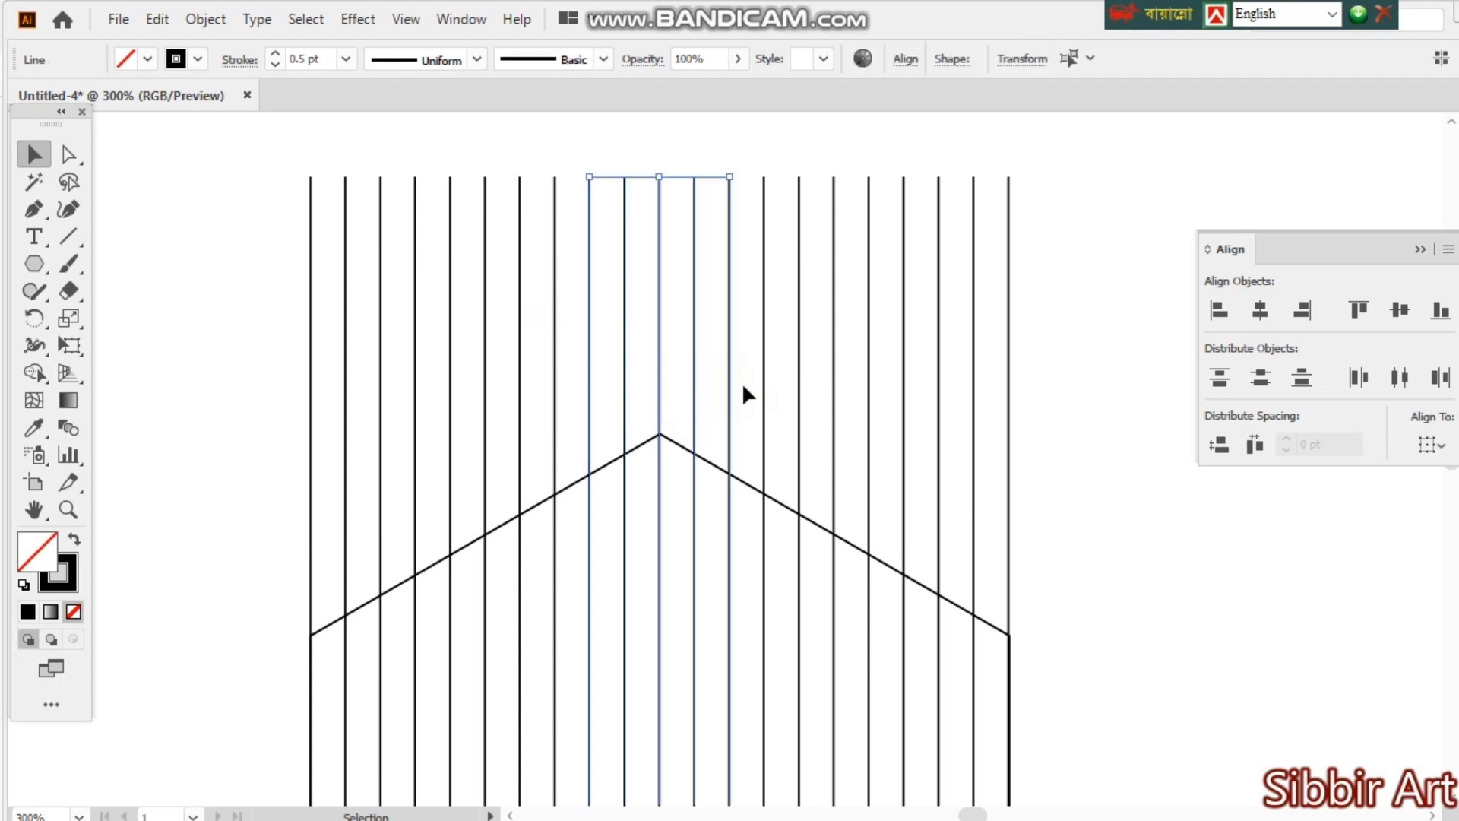
{"action": "left_click", "coordinate": [38, 321]}
{"action": "double_click", "coordinate": [41, 325]}
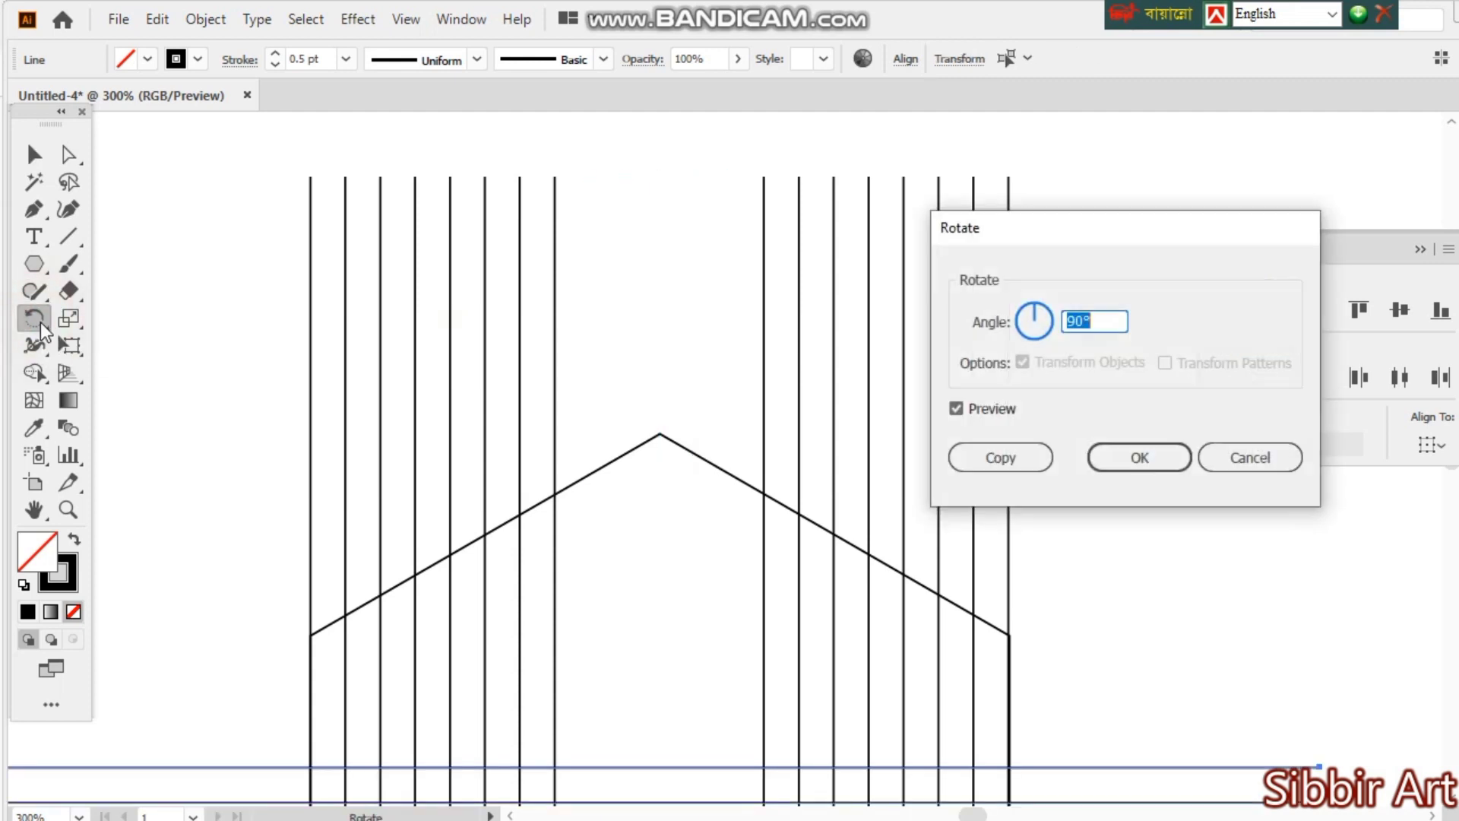
{"action": "left_click", "coordinate": [1005, 454]}
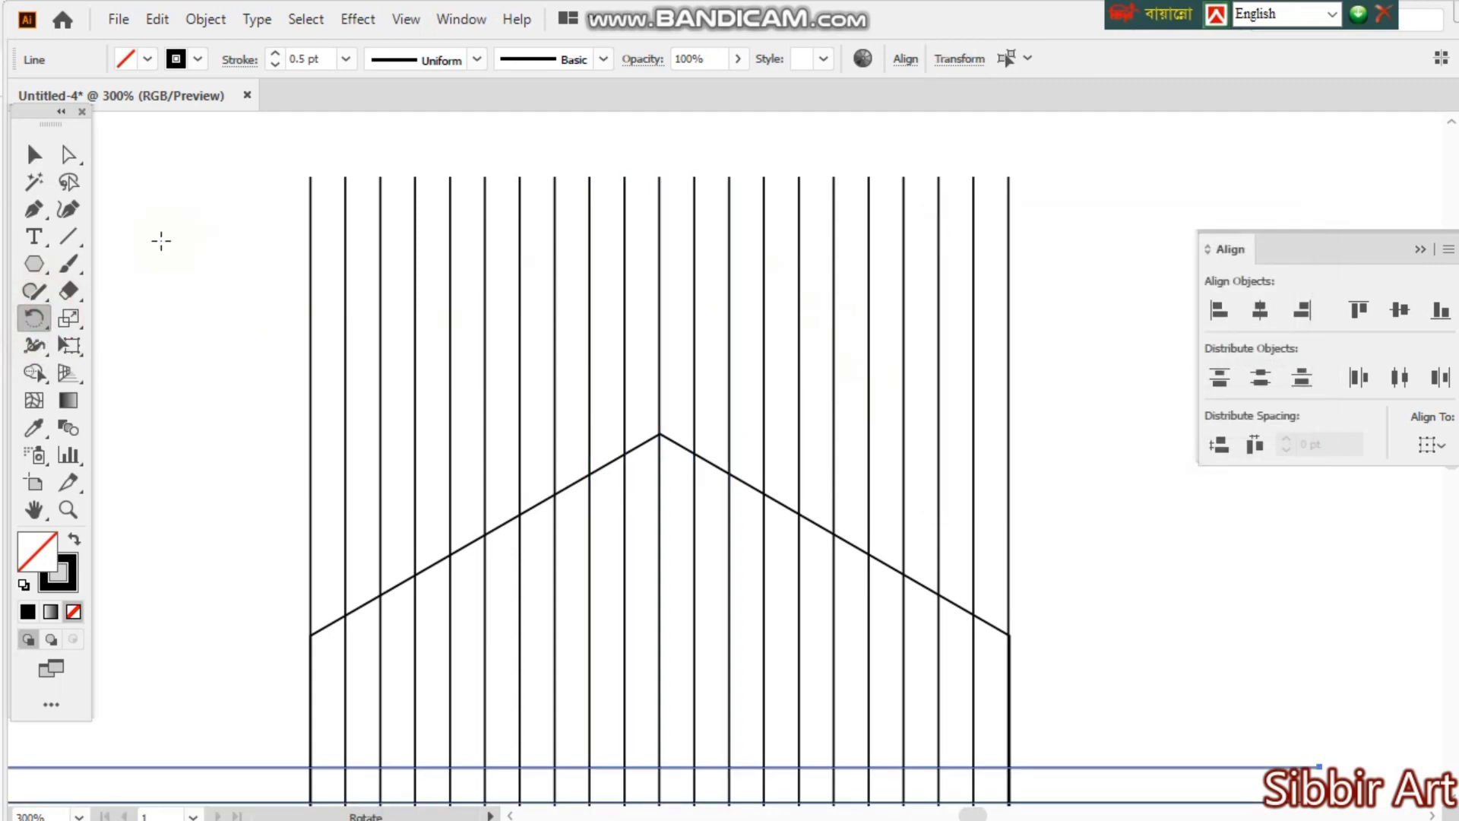
{"action": "left_click", "coordinate": [35, 156]}
{"action": "key", "text": "ctrl+minus"}
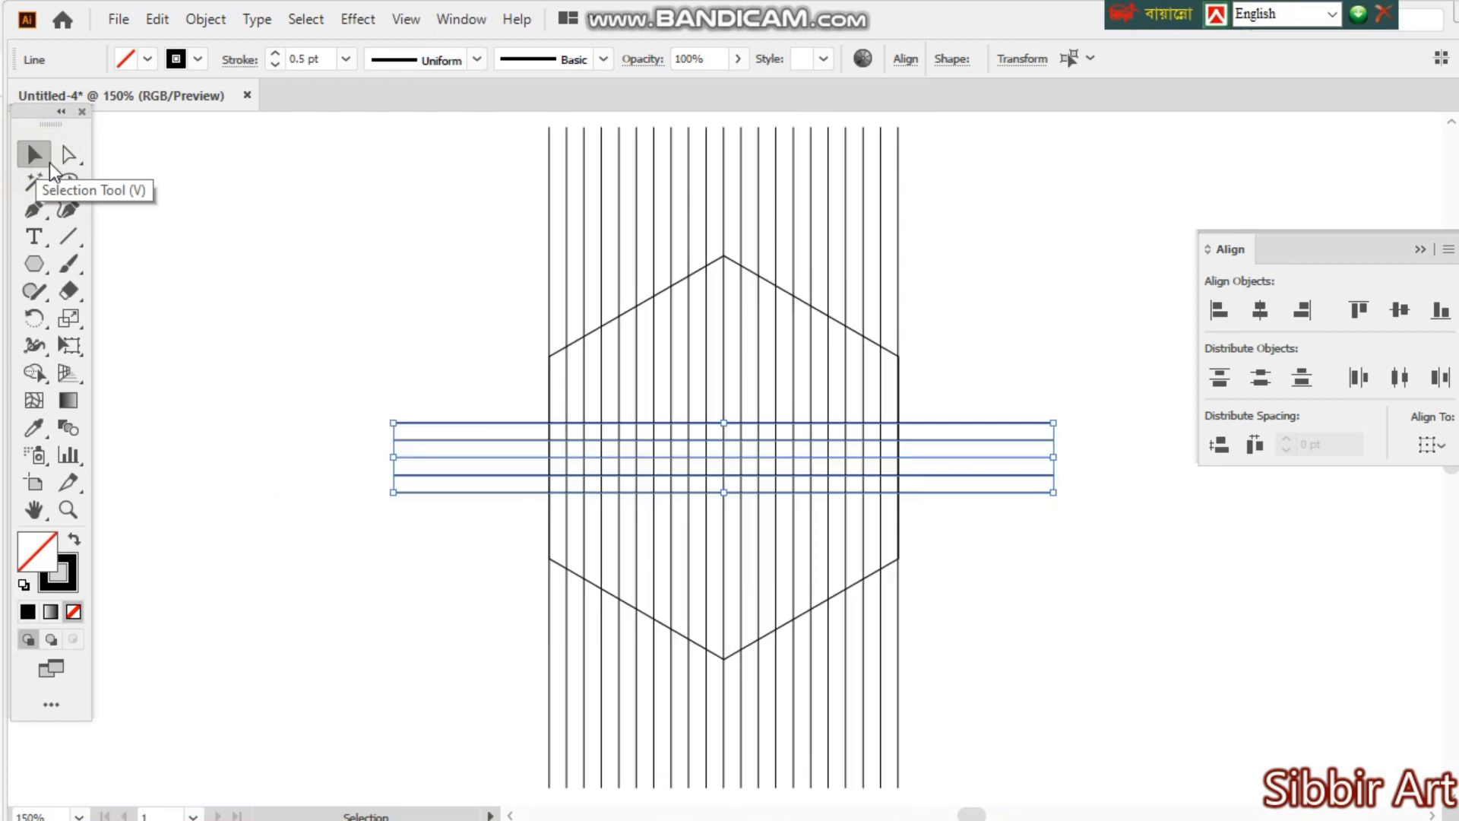
{"action": "left_click", "coordinate": [1041, 554]}
{"action": "key", "text": "ctrl+minus"}
{"action": "left_click_drag", "start_coordinate": [462, 334], "coordinate": [884, 575]}
{"action": "left_click", "coordinate": [755, 490], "text": "ctrl"}
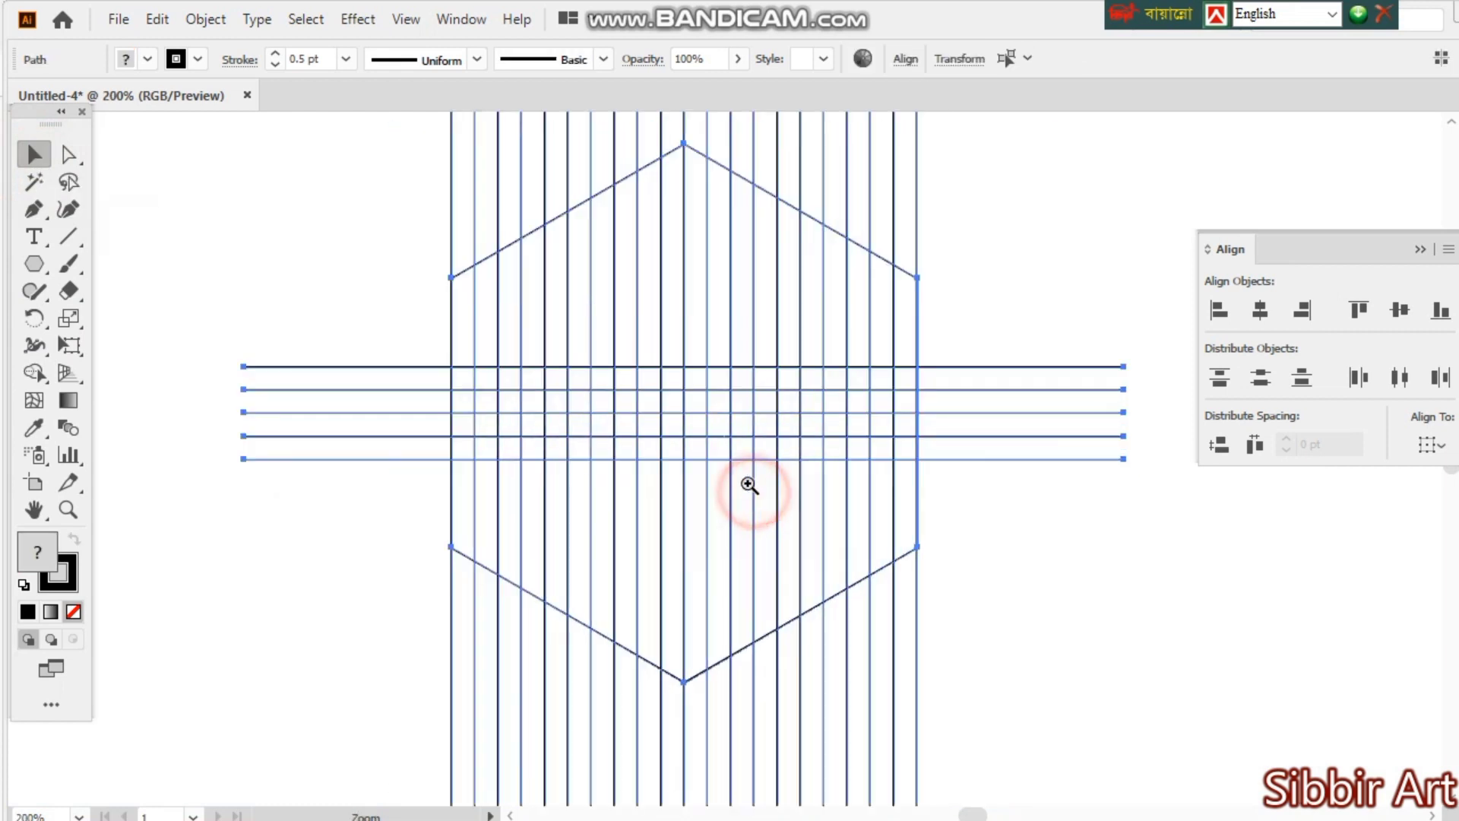
{"action": "left_click", "coordinate": [724, 426], "text": "ctrl"}
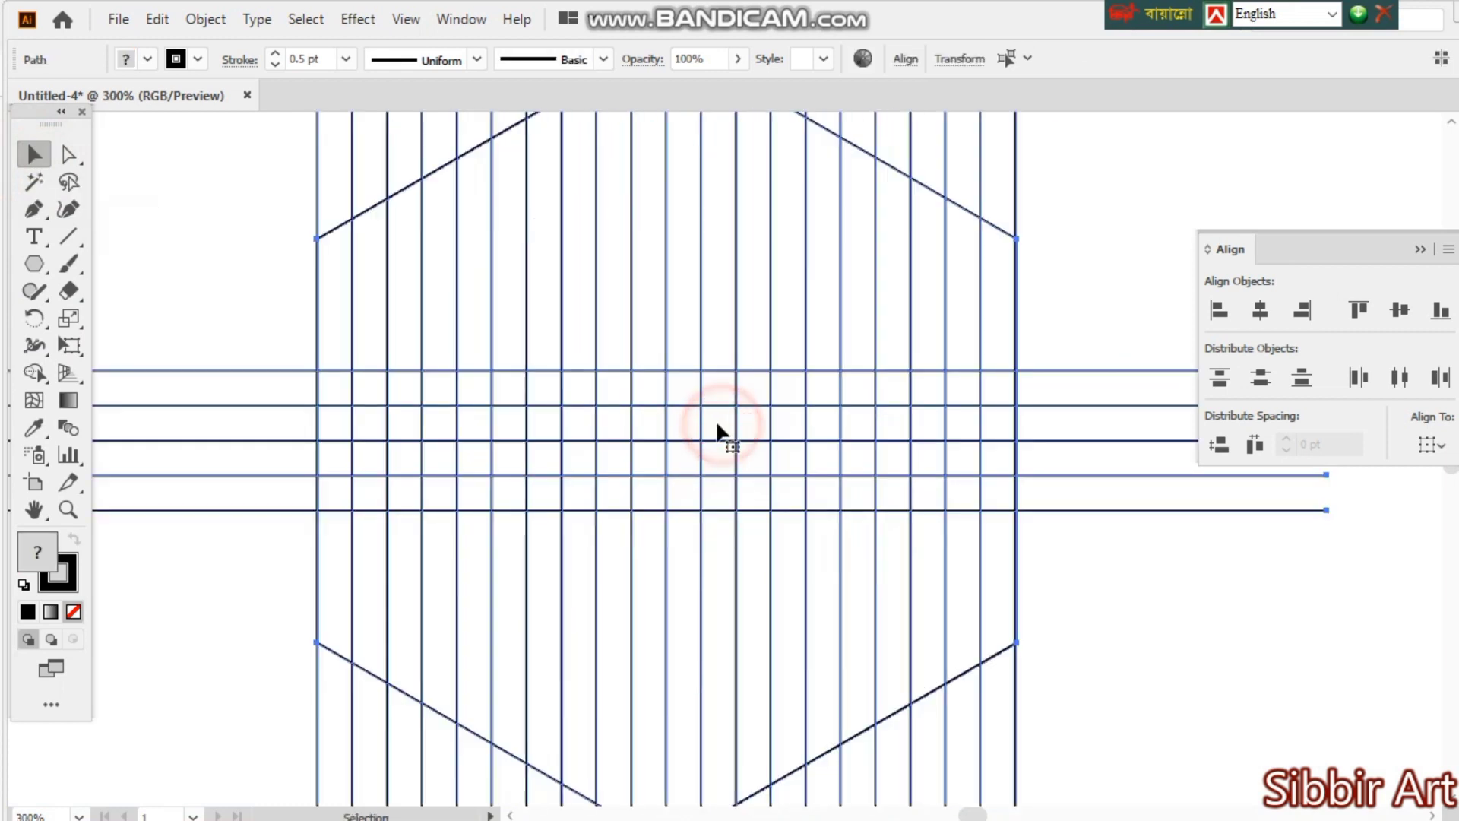
{"action": "left_click", "coordinate": [31, 374]}
{"action": "left_click", "coordinate": [146, 60]}
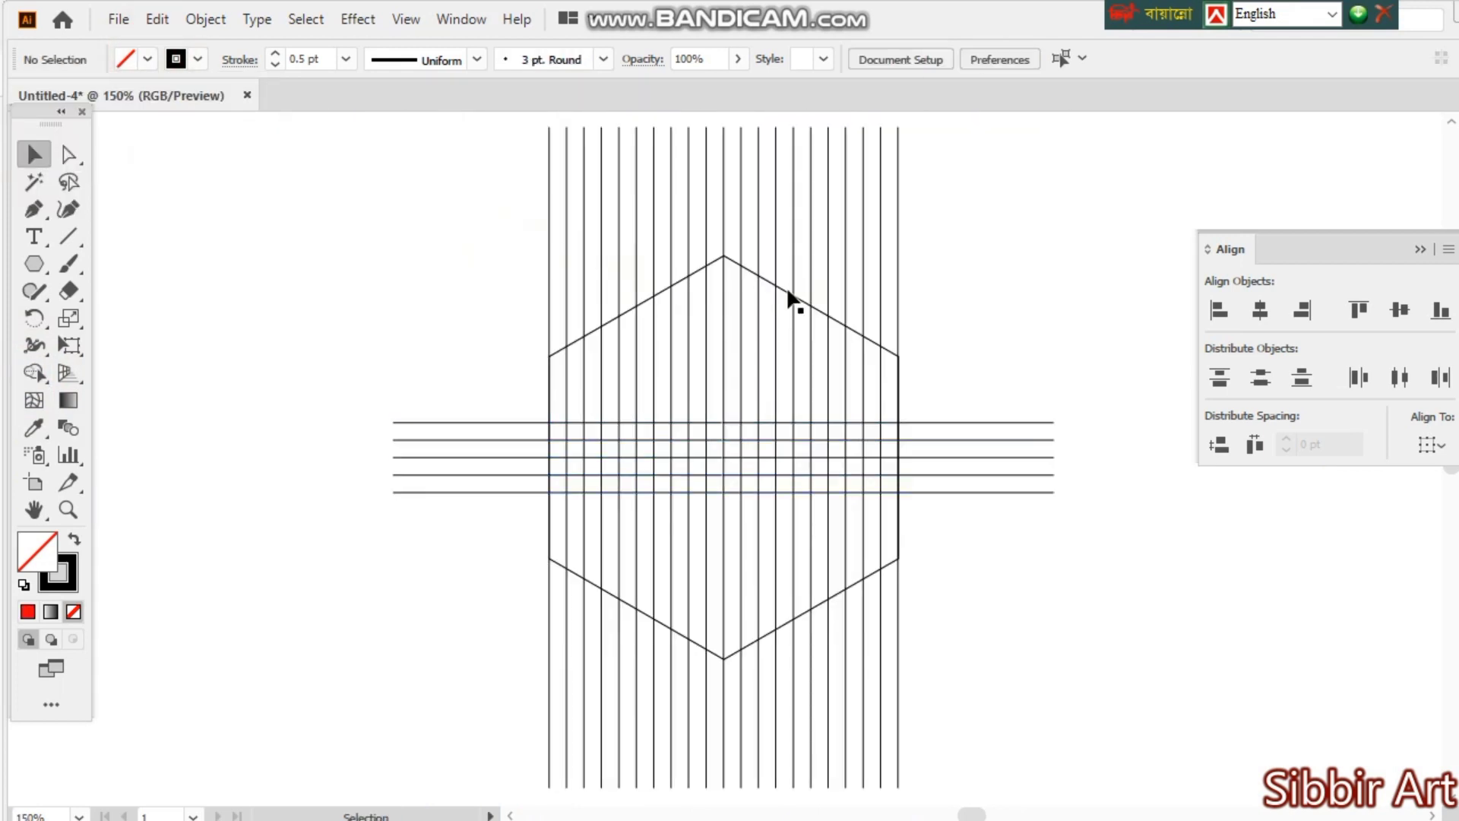
- Offset the hexagon's path by -9 pt with miter joins and a miter limit of 4, previewing the result
{"action": "left_click", "coordinate": [787, 291]}
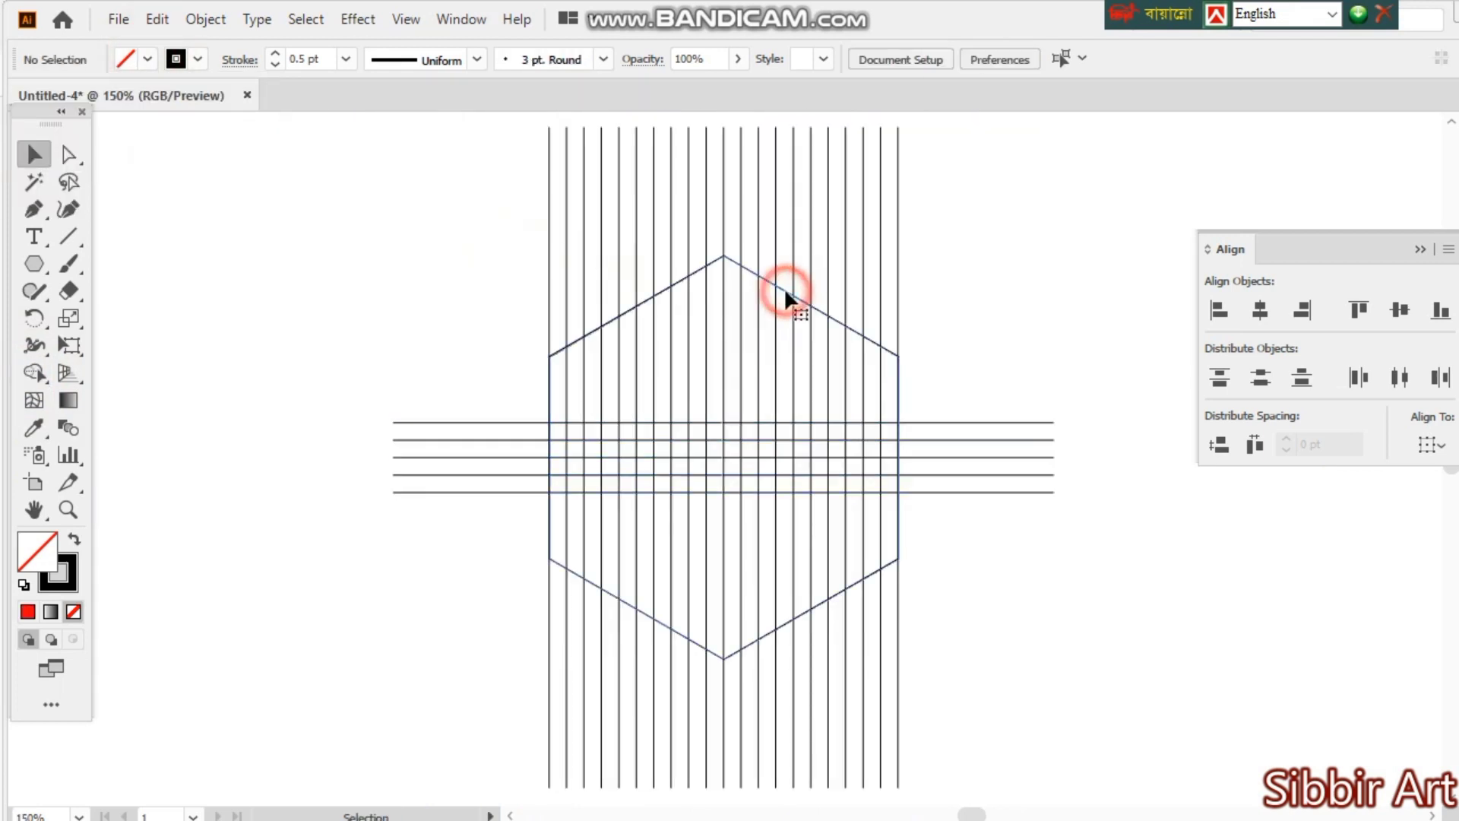
{"action": "left_click", "coordinate": [199, 22]}
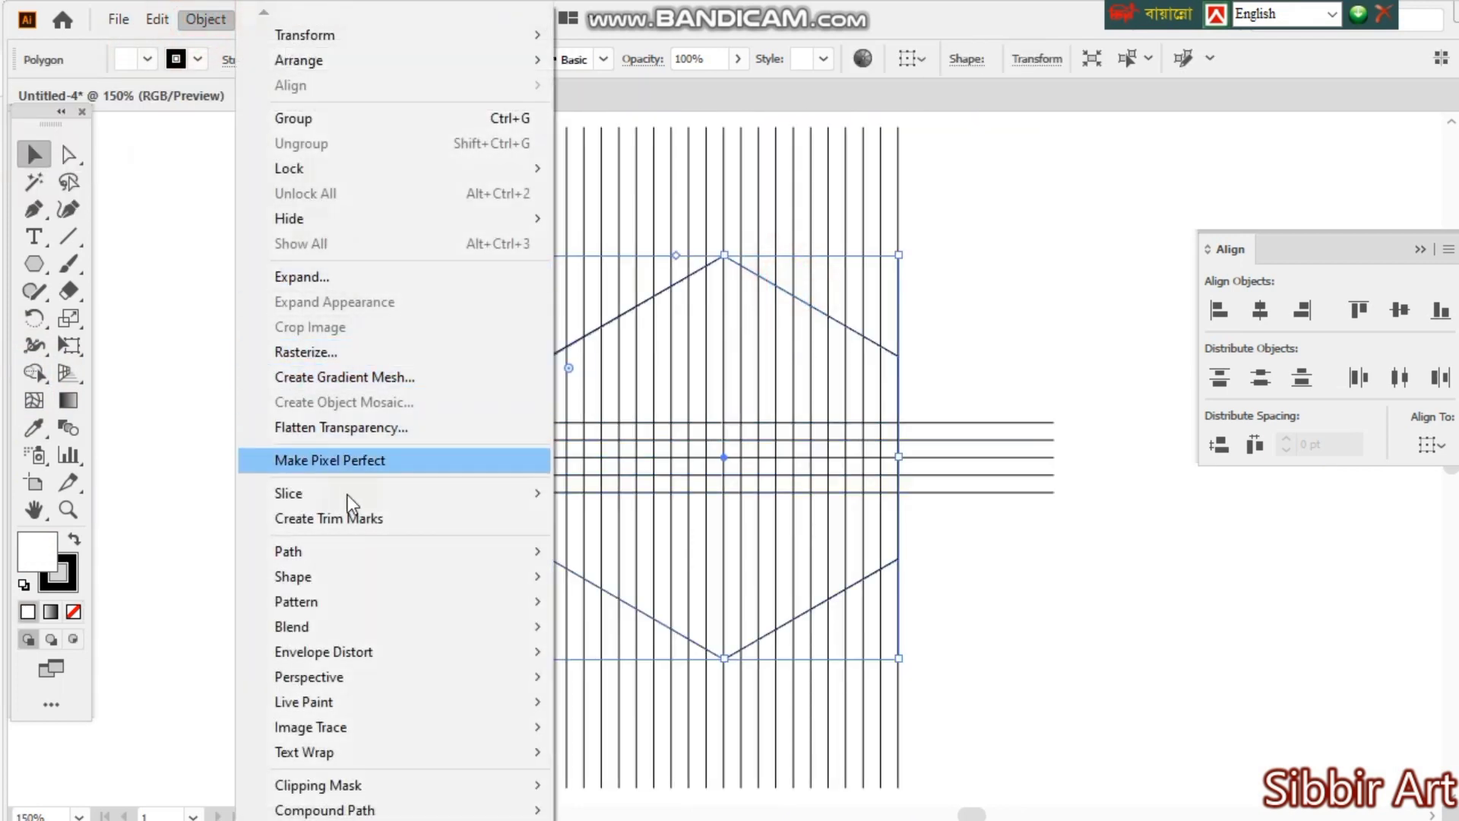
{"action": "mouse_move", "coordinate": [504, 551]}
{"action": "left_click", "coordinate": [607, 635]}
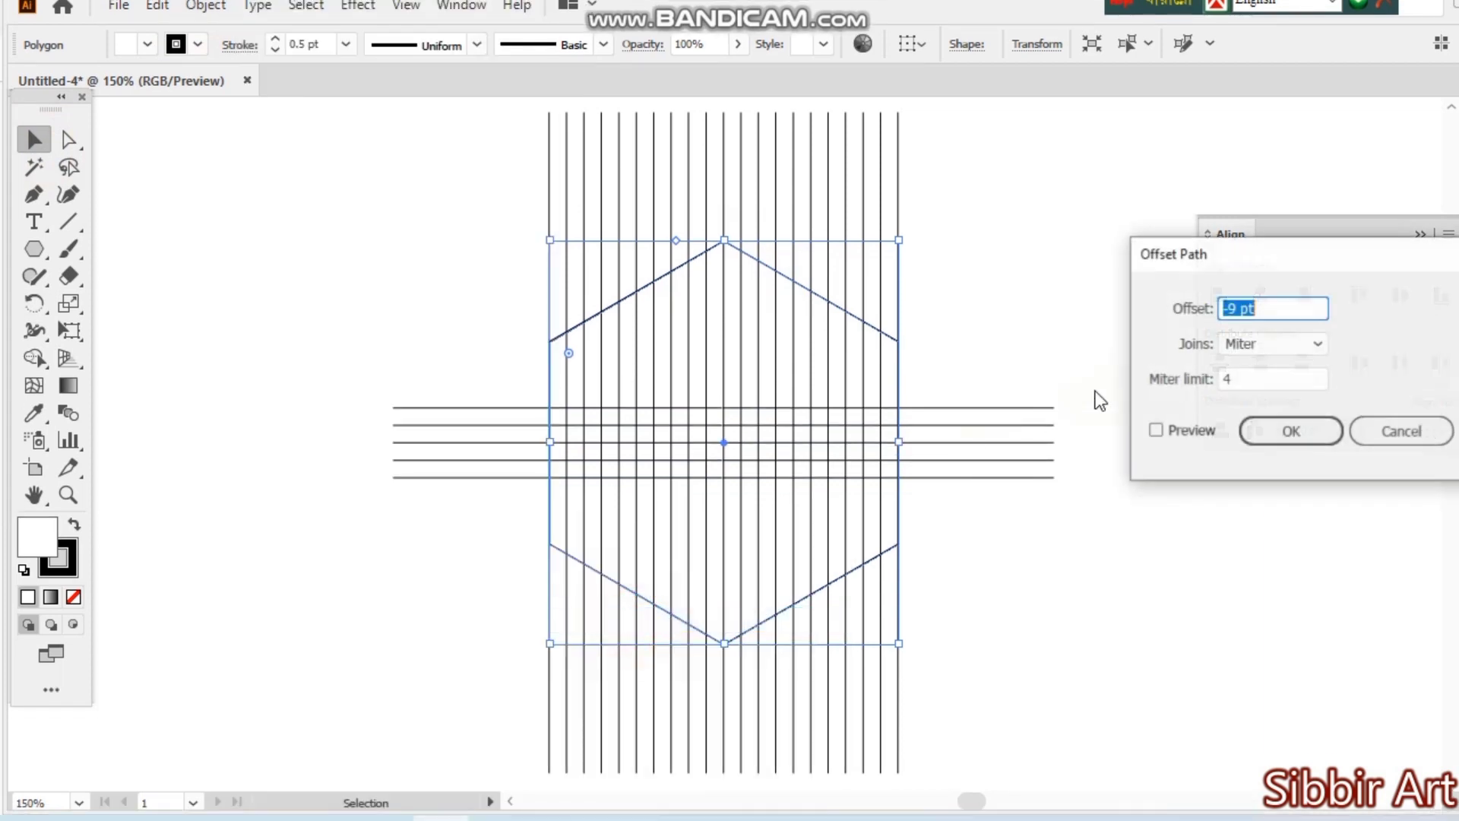
{"action": "left_click", "coordinate": [1057, 431]}
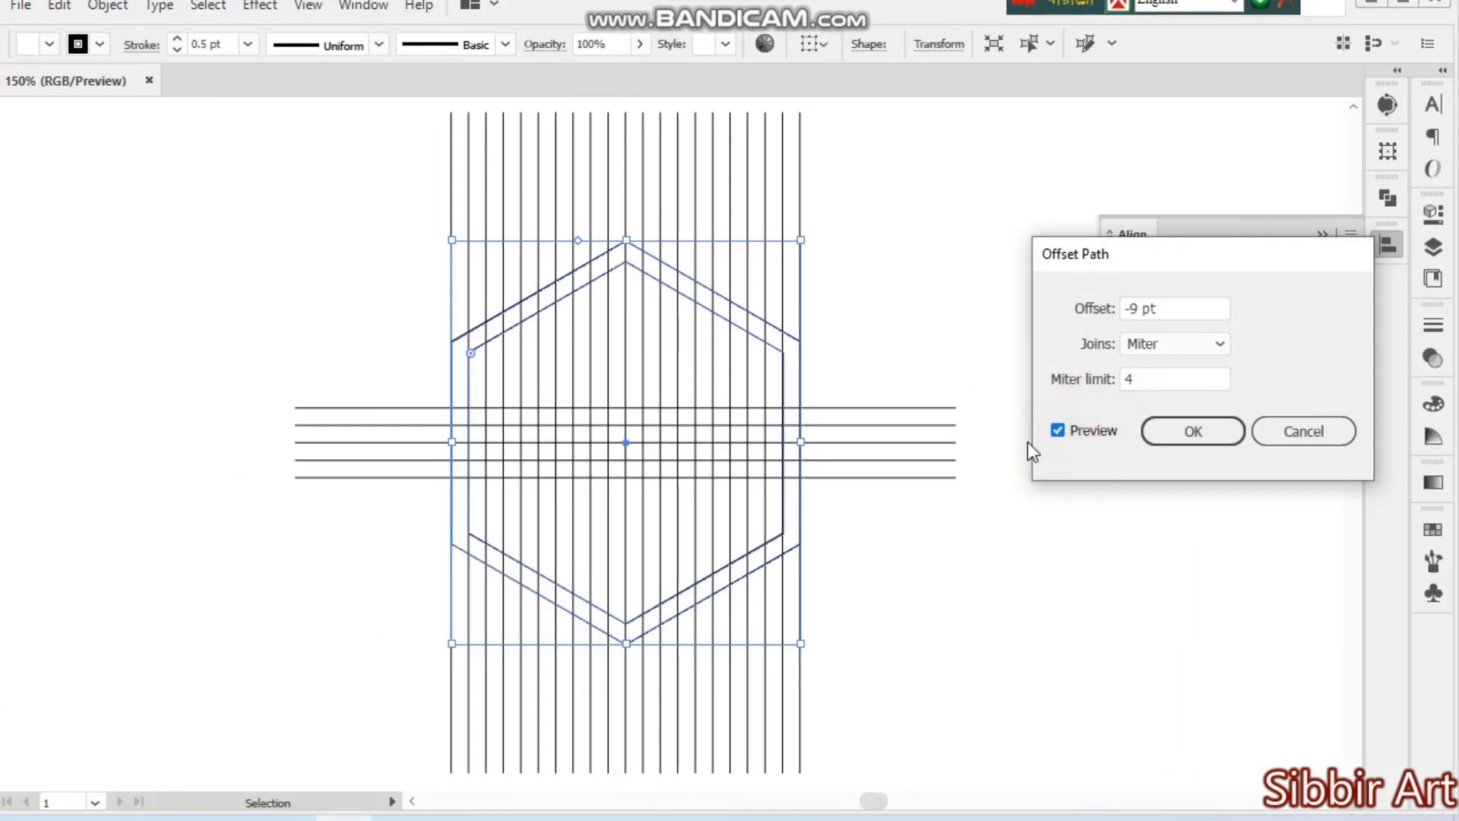
{"action": "left_click", "coordinate": [1192, 431]}
- Examine how the inner offset hexagon lines up with the vertical grid lines
{"action": "key", "text": "z"}
{"action": "left_click", "coordinate": [521, 418]}
{"action": "left_click", "coordinate": [791, 410]}
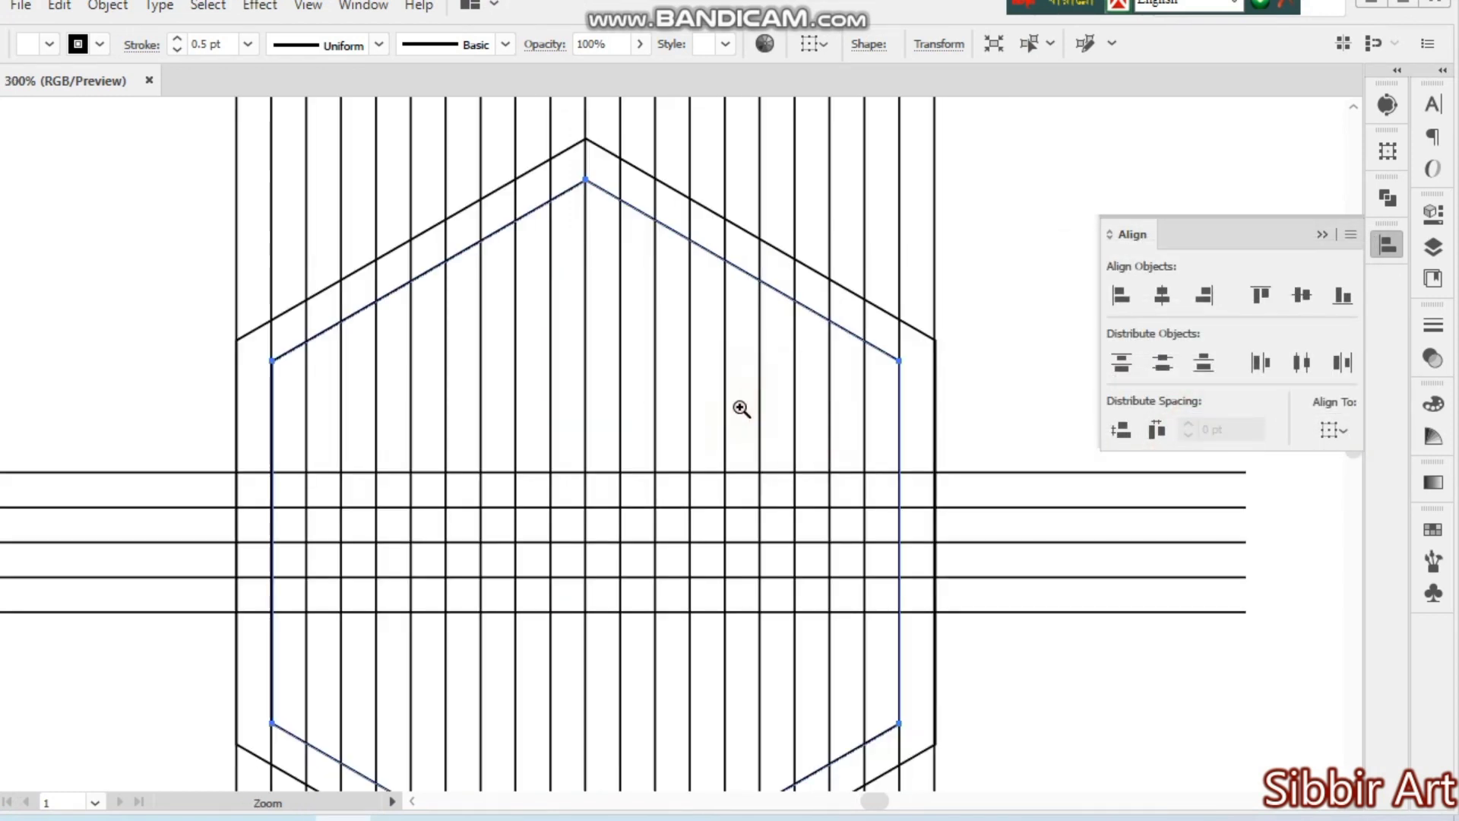
{"action": "key", "text": "v"}
{"action": "key", "text": "a"}
{"action": "key", "text": "ctrl+plus"}
{"action": "key", "text": "ctrl+minus"}
{"action": "key", "text": "ctrl+minus"}
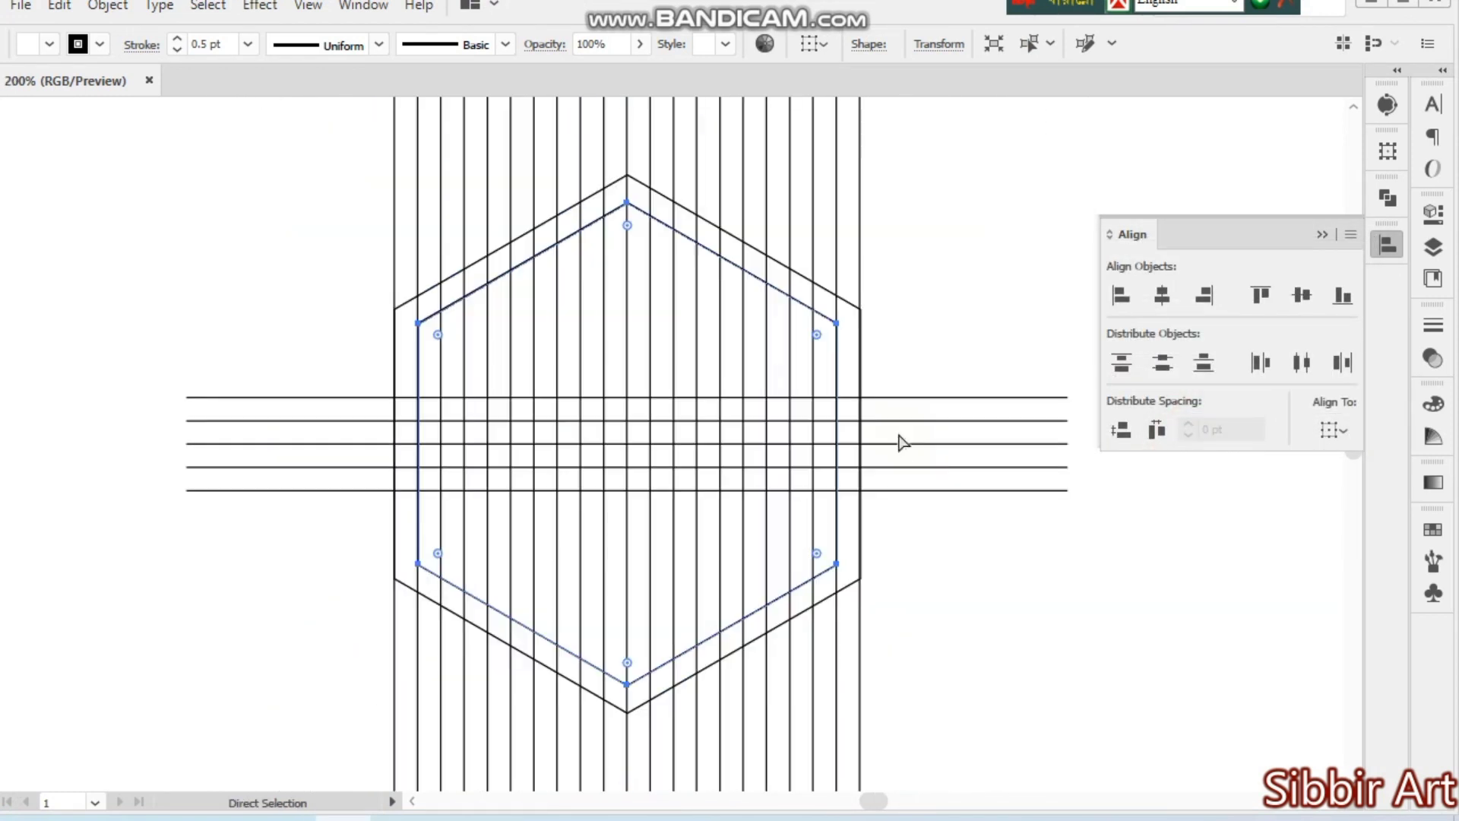
{"action": "key", "text": "ctrl+minus"}
{"action": "key", "text": "v"}
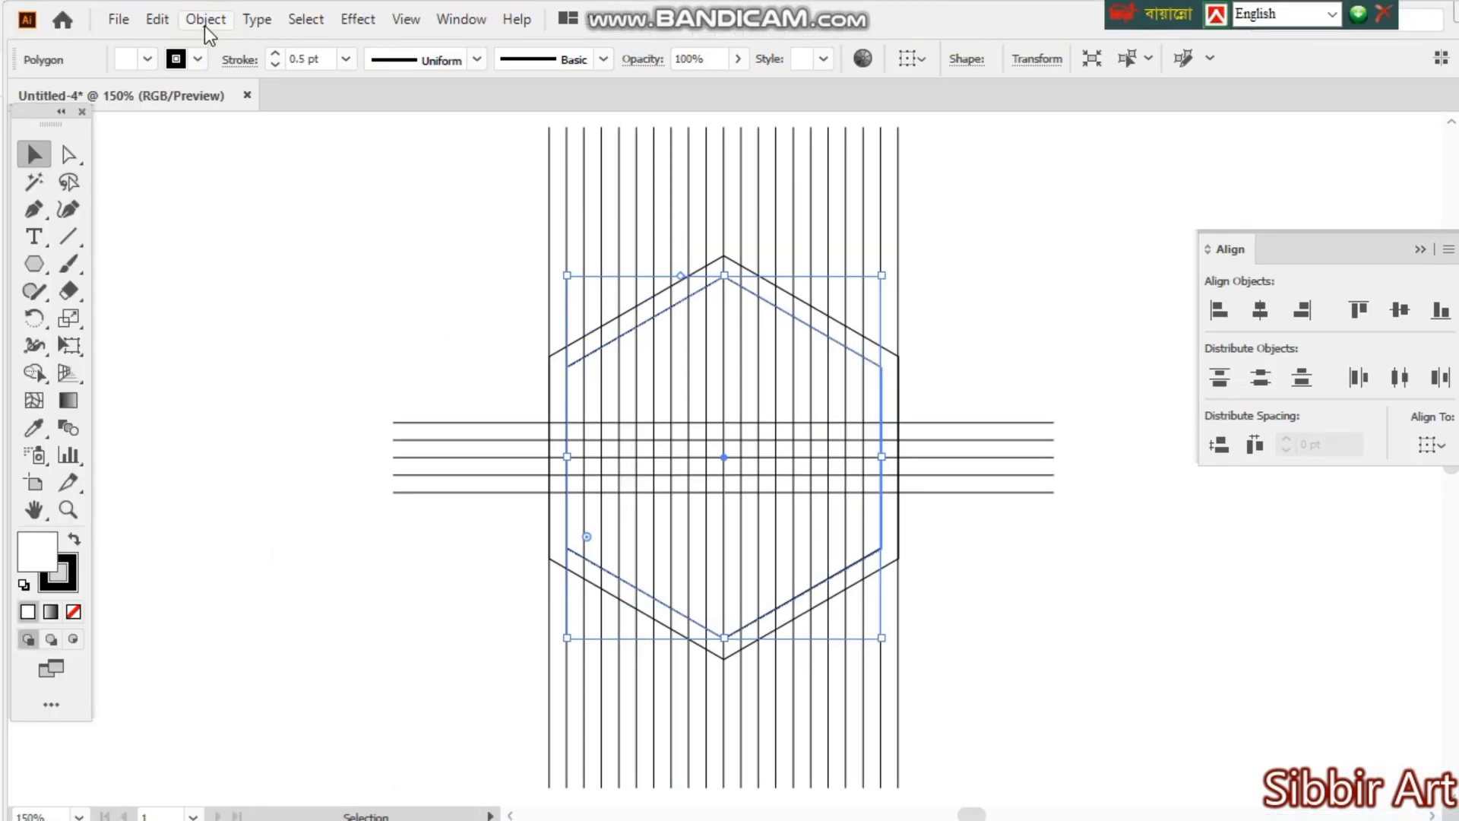
- Offset the inner hexagon's path by another -9 pt with miter joins and a miter limit of 4, and deselect it
{"action": "left_click", "coordinate": [107, 5]}
{"action": "left_click", "coordinate": [235, 531]}
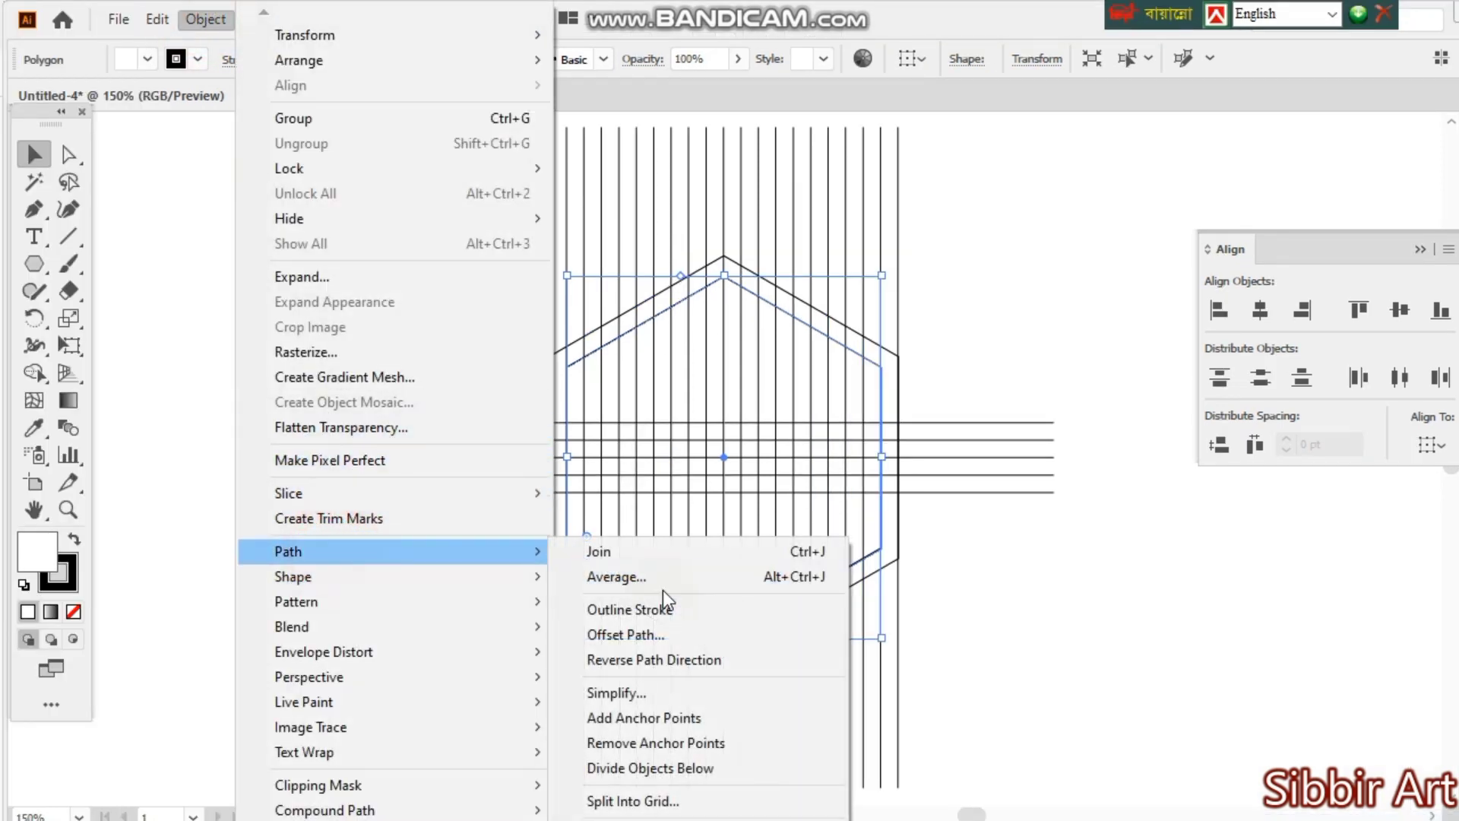
{"action": "left_click", "coordinate": [646, 635]}
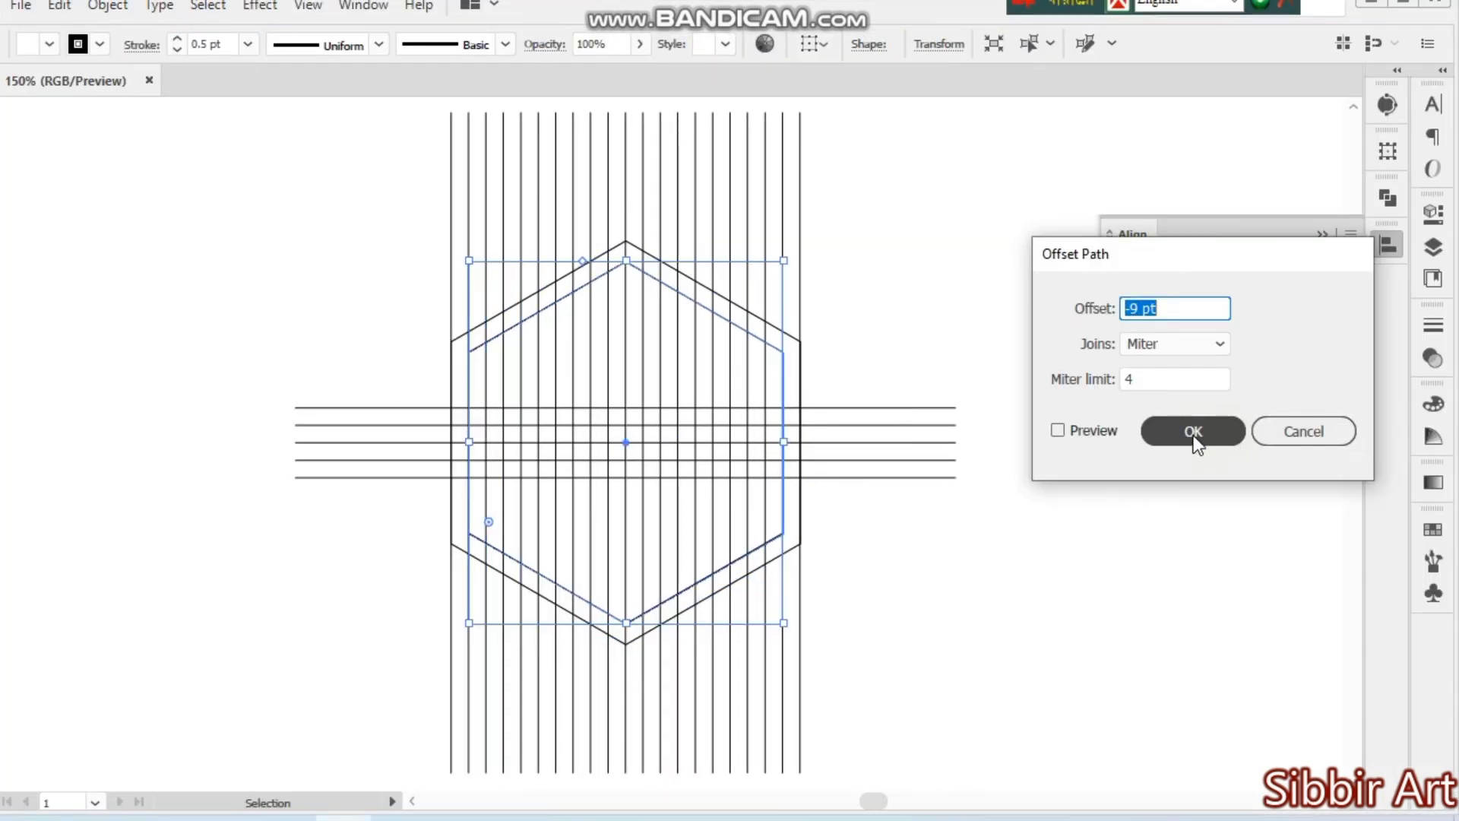
{"action": "left_click", "coordinate": [1192, 431]}
{"action": "left_click", "coordinate": [964, 594]}
- Delete the middle one of the three nested hexagon outlines, keeping the outer and innermost ones
{"action": "left_click_drag", "start_coordinate": [309, 244], "coordinate": [844, 607]}
{"action": "left_click", "coordinate": [762, 457], "text": "ctrl"}
{"action": "left_click", "coordinate": [719, 377], "text": "ctrl"}
{"action": "left_click_drag", "start_coordinate": [860, 557], "coordinate": [1081, 608]}
{"action": "key", "text": "ctrl+minus"}
{"action": "key", "text": "ctrl+minus"}
{"action": "left_click", "coordinate": [650, 421], "text": "ctrl"}
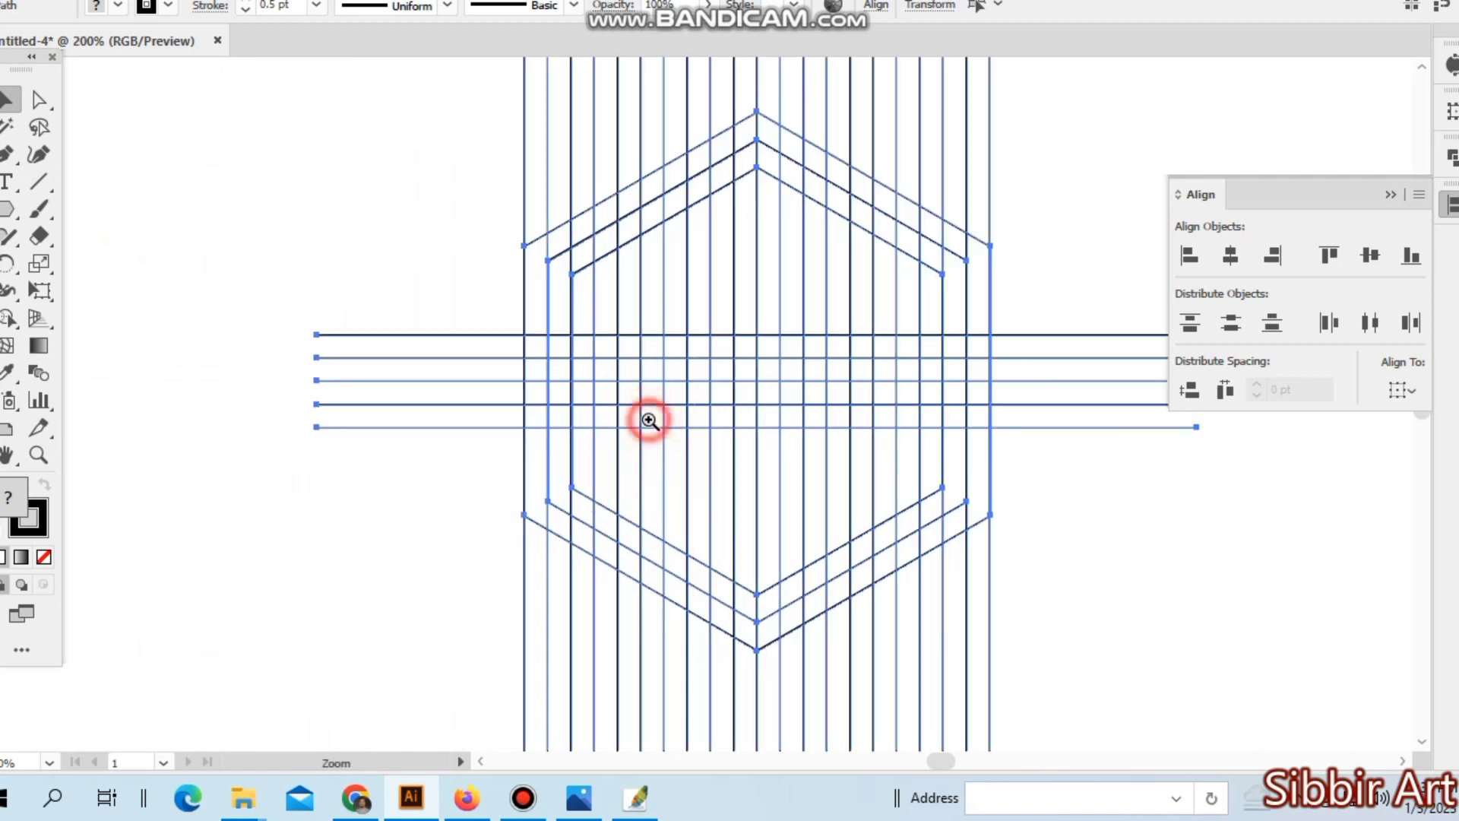
{"action": "left_click", "coordinate": [652, 412], "text": "ctrl"}
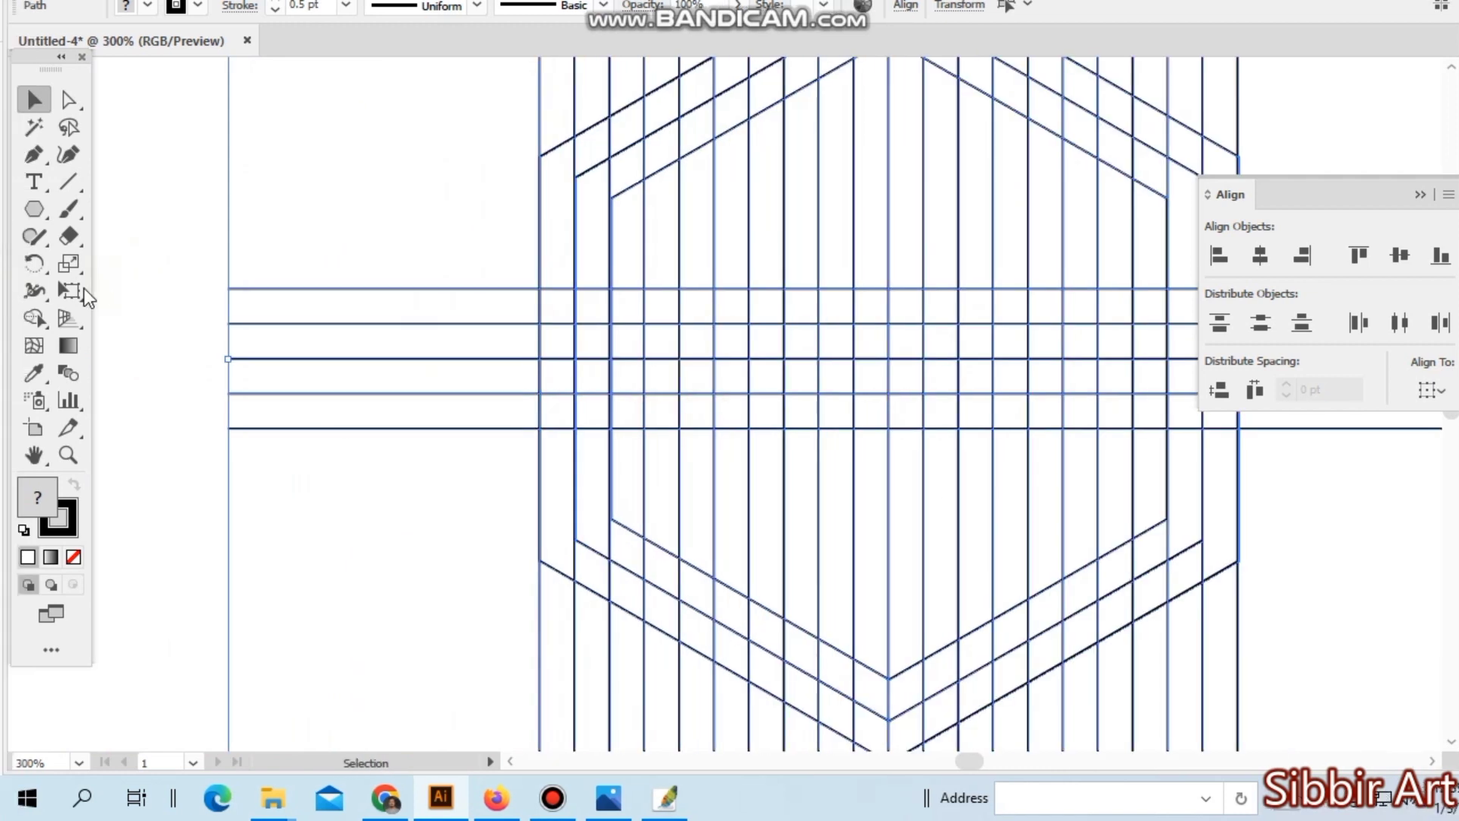
{"action": "left_click", "coordinate": [199, 241]}
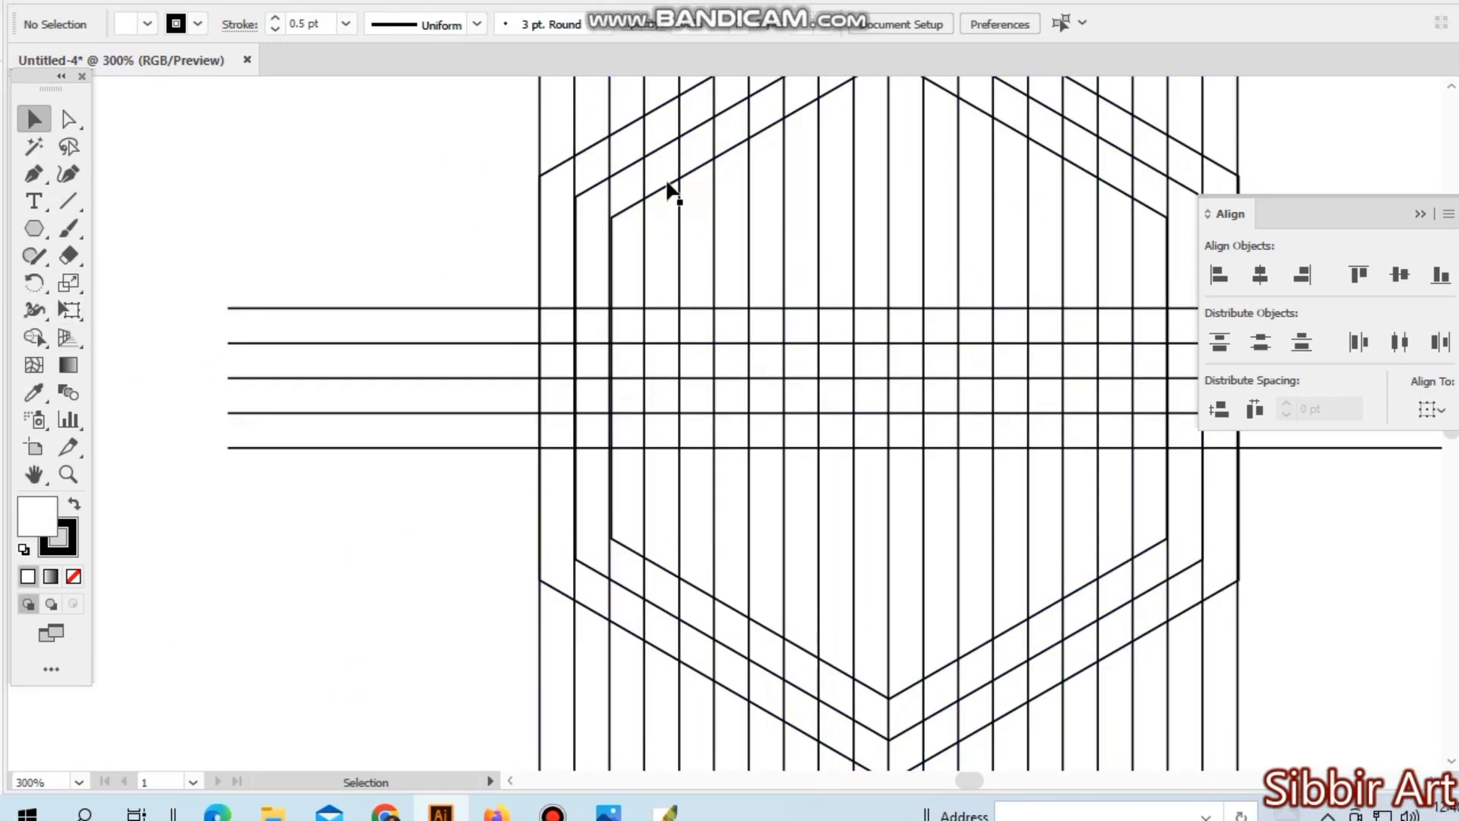
{"action": "left_click", "coordinate": [667, 127]}
{"action": "key", "text": "Delete"}
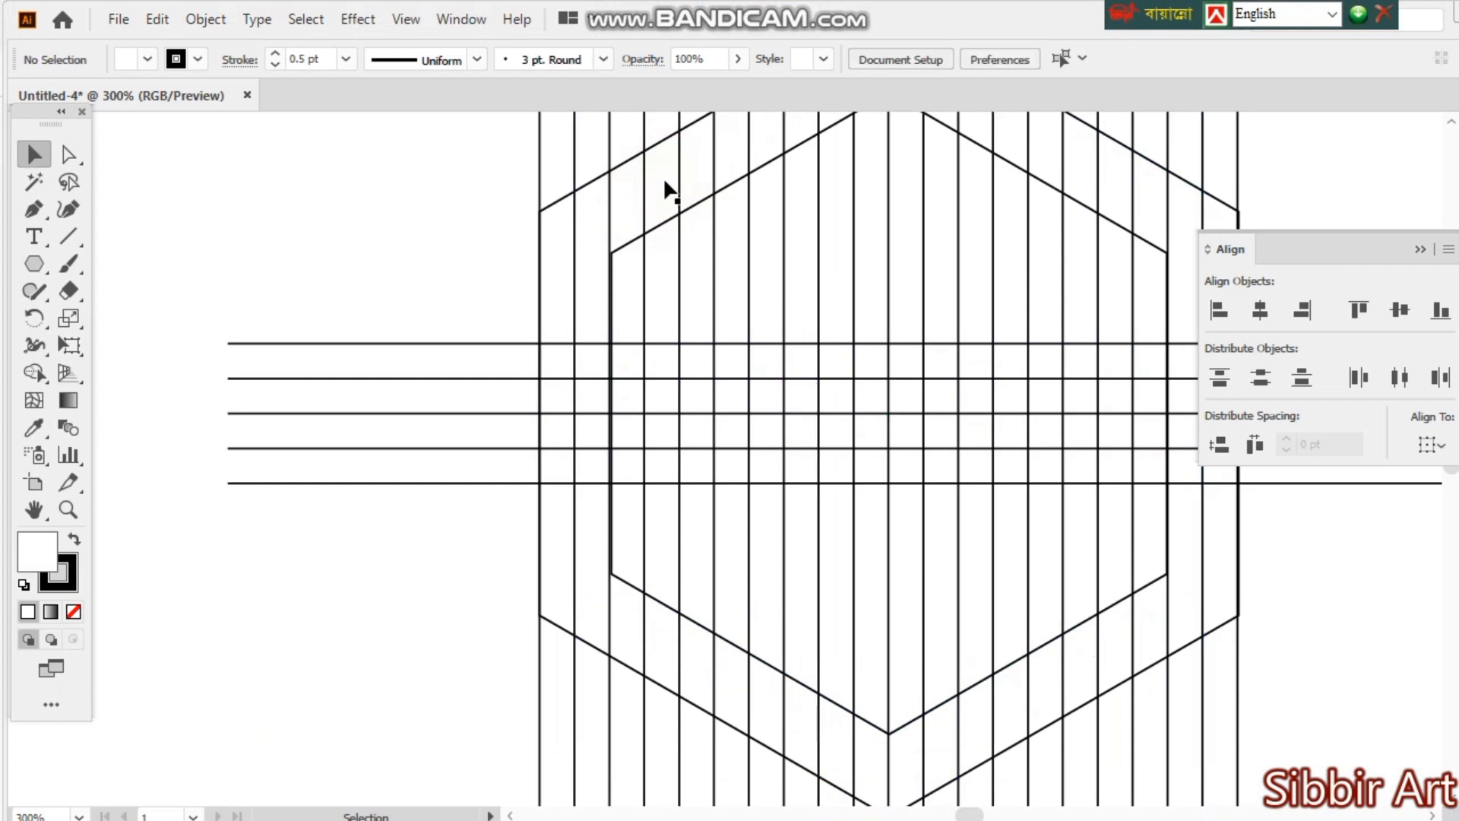
- Select all the artwork, merge the left column between the two hexagons with the Shape Builder, and choose a yellow fill
{"action": "left_click_drag", "start_coordinate": [363, 135], "coordinate": [1325, 700]}
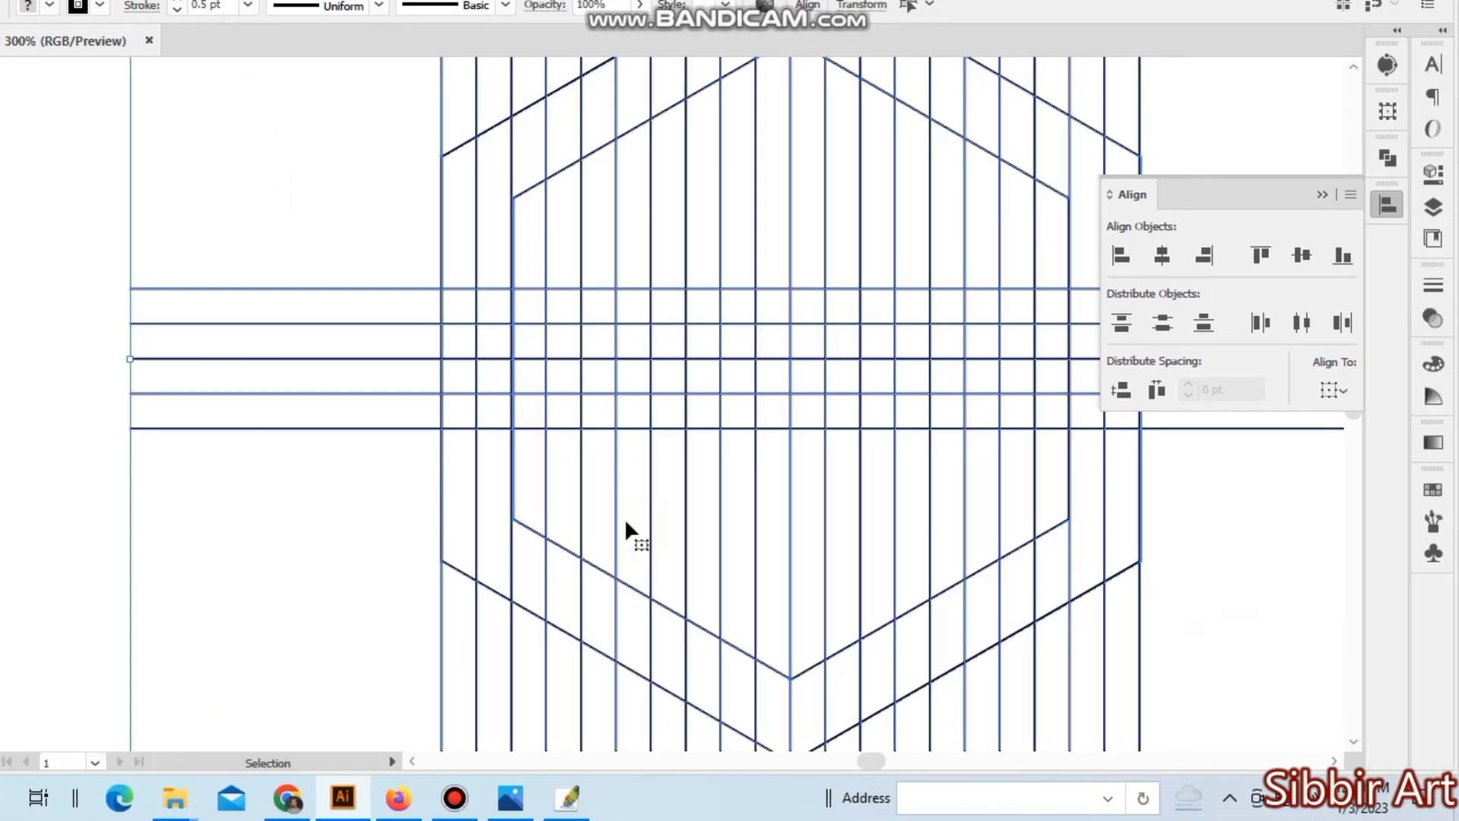
{"action": "left_click", "coordinate": [34, 318]}
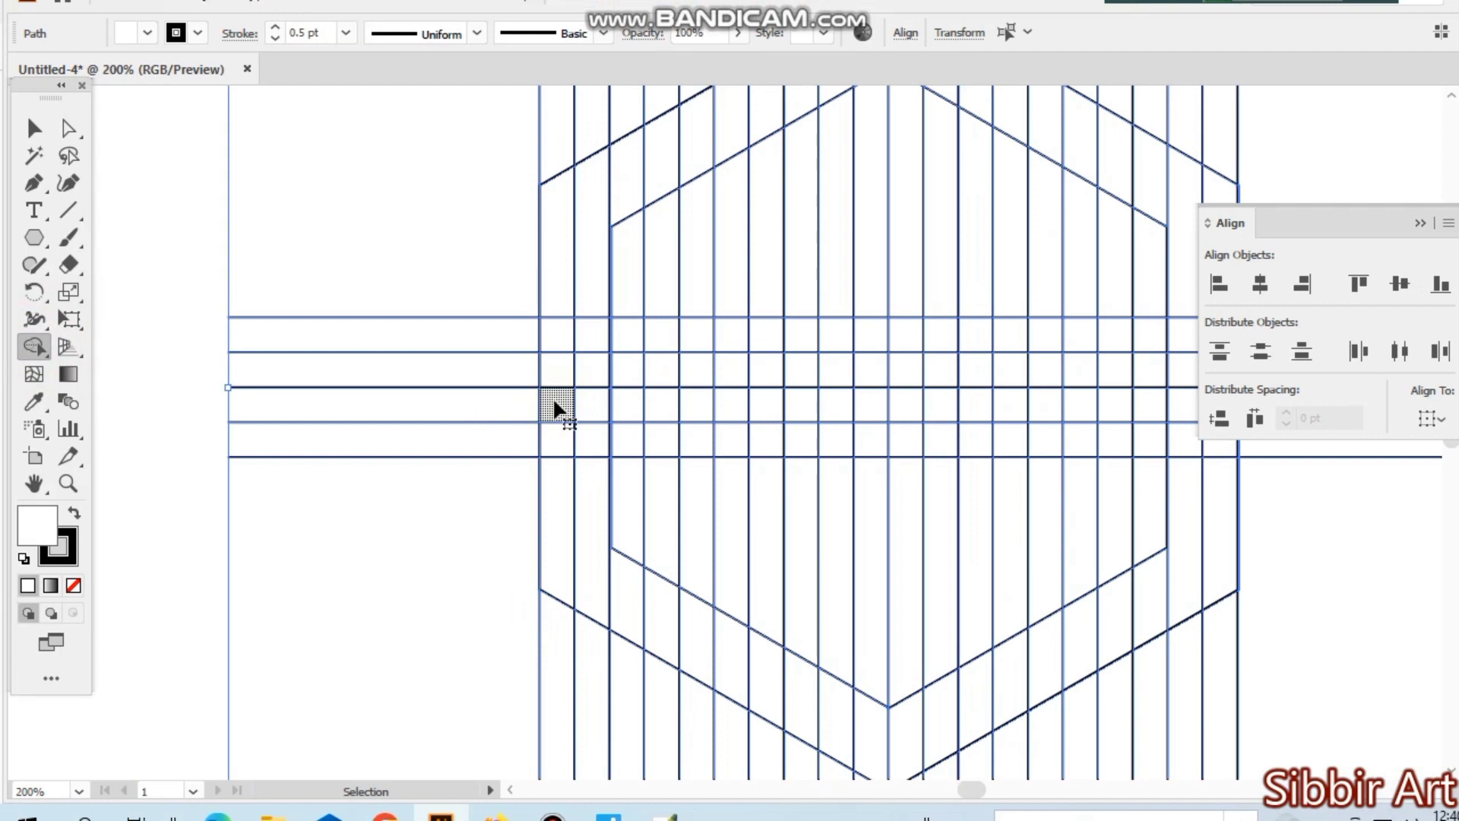
{"action": "key", "text": "ctrl+minus"}
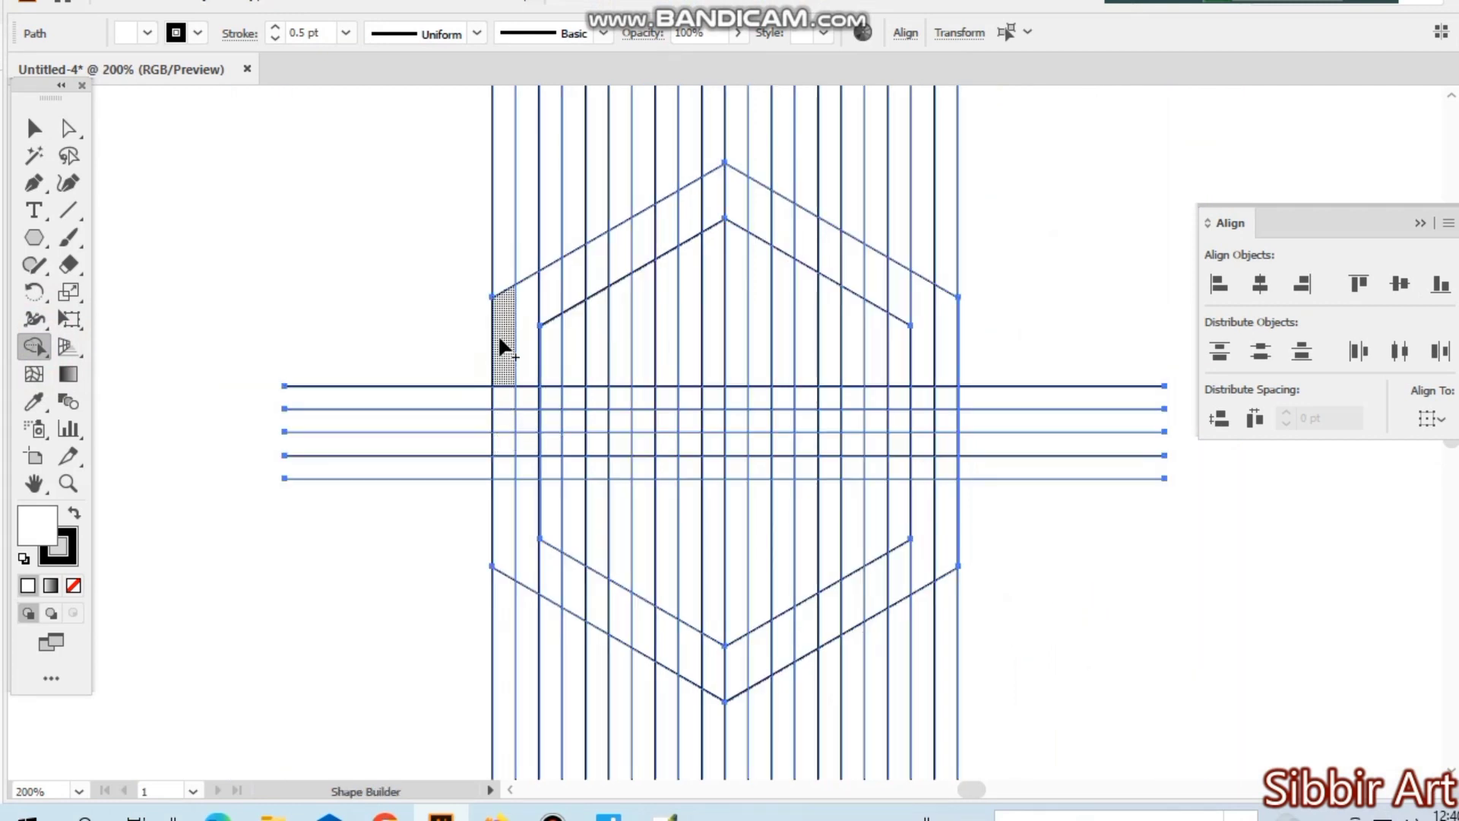
{"action": "left_click_drag", "start_coordinate": [524, 310], "coordinate": [509, 311]}
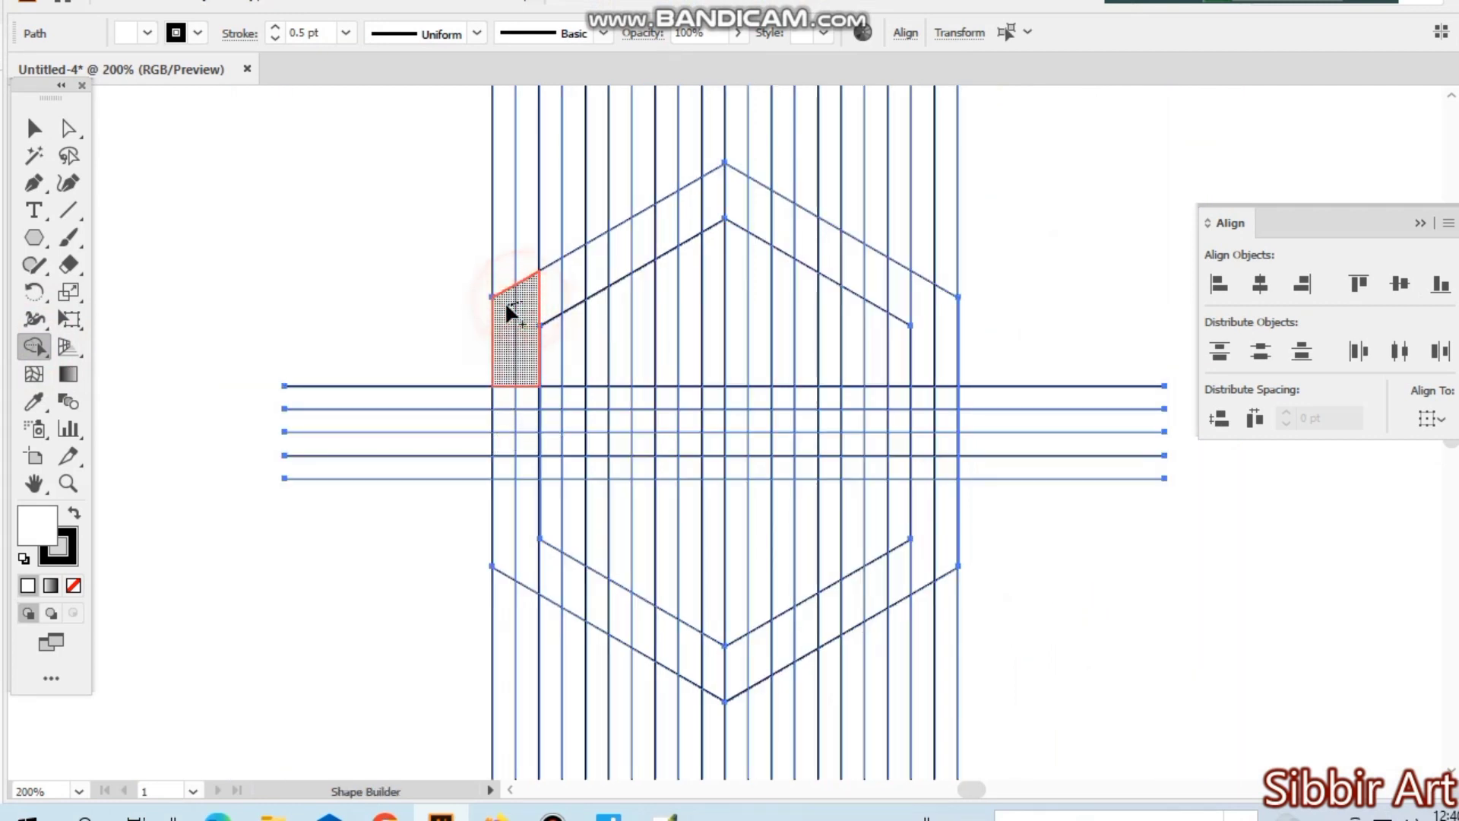
{"action": "mouse_move", "coordinate": [515, 384]}
{"action": "left_mouse_down"}
{"action": "mouse_move", "coordinate": [508, 491]}
{"action": "mouse_move", "coordinate": [524, 528]}
{"action": "mouse_move", "coordinate": [524, 364]}
{"action": "left_mouse_up"}
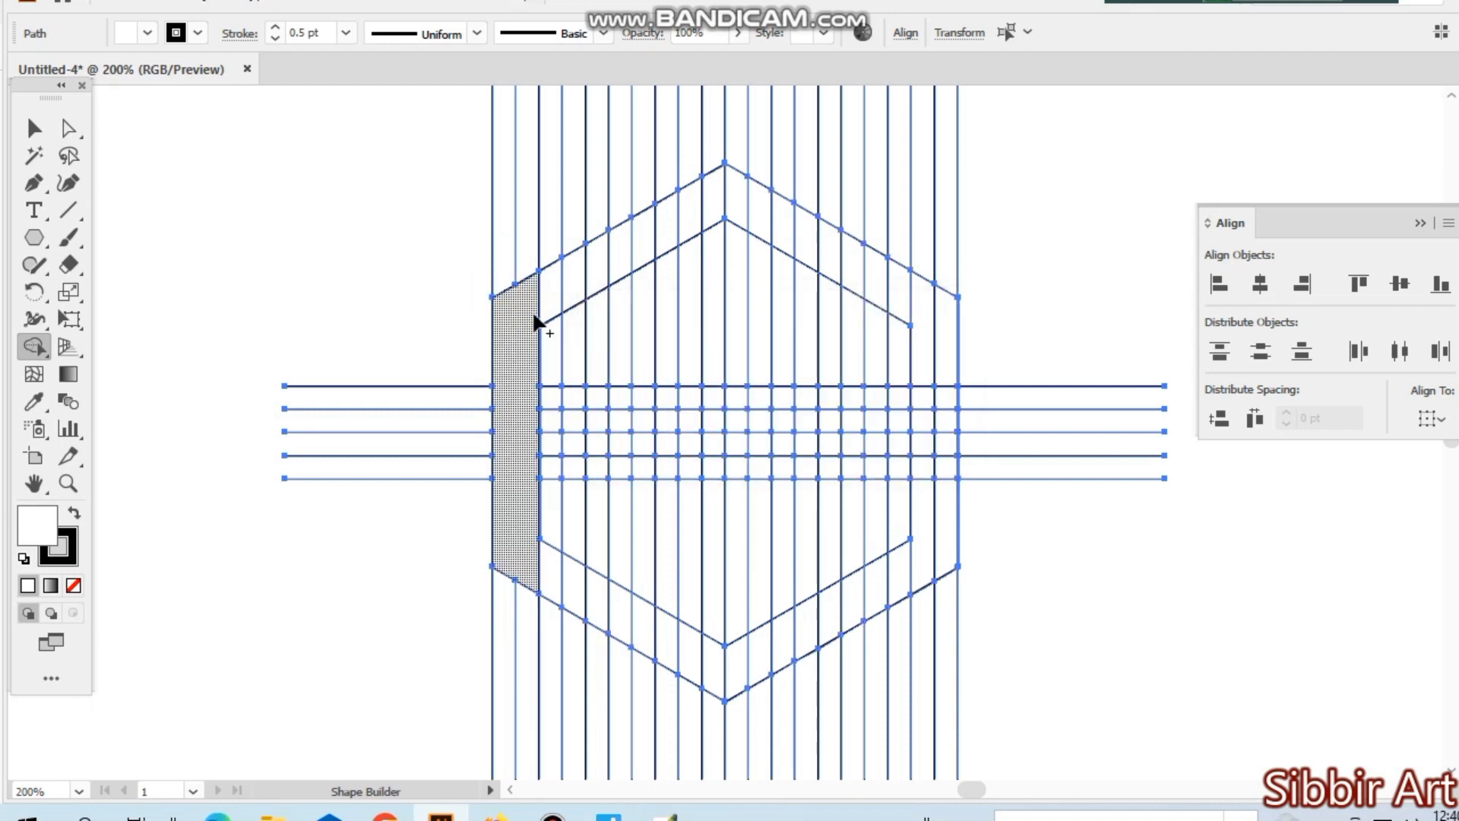
{"action": "left_click", "coordinate": [146, 59]}
{"action": "left_click", "coordinate": [95, 96]}
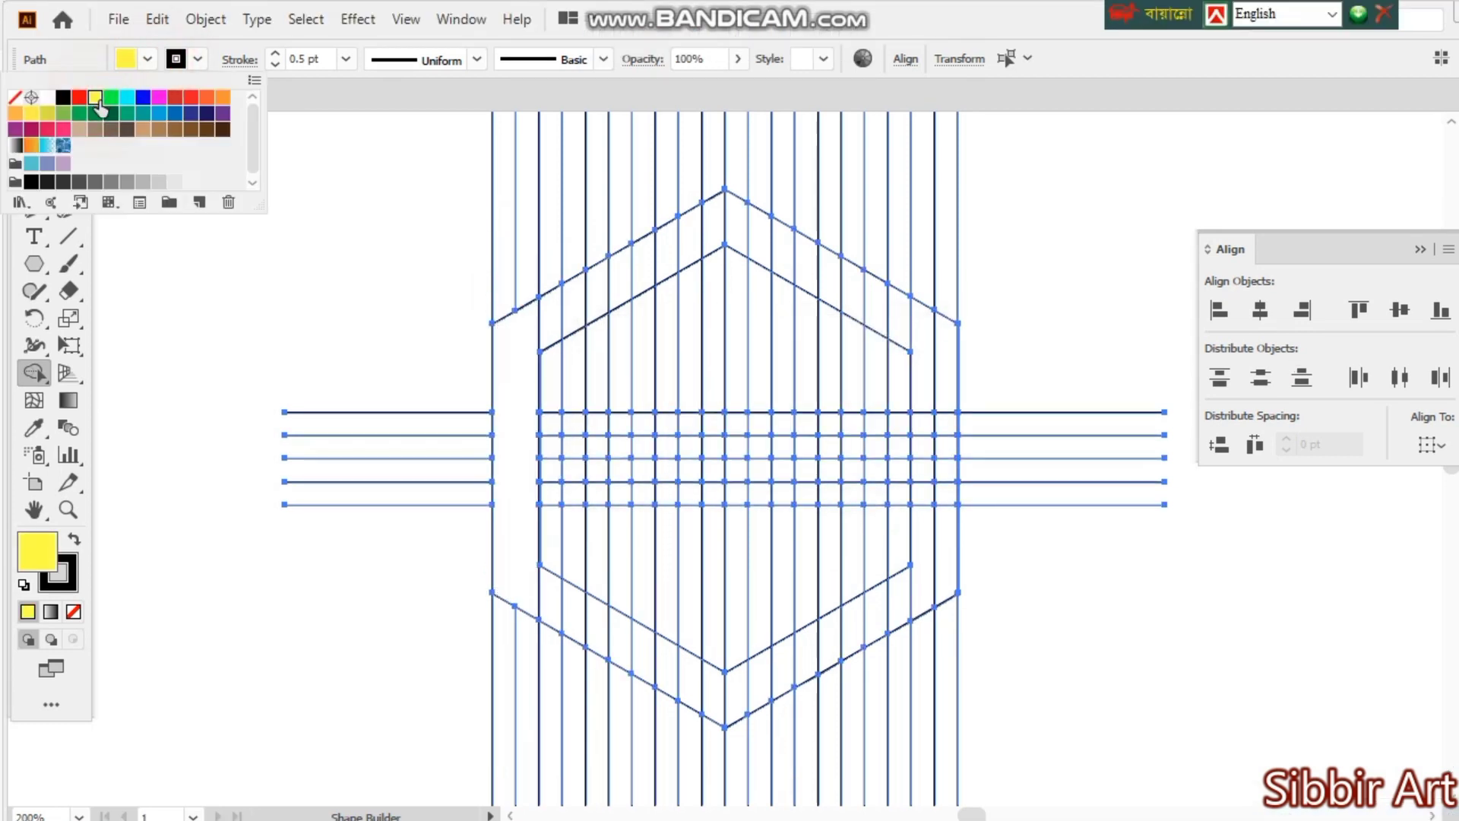
{"action": "mouse_move", "coordinate": [522, 407]}
{"action": "left_mouse_down"}
{"action": "mouse_move", "coordinate": [521, 329]}
{"action": "mouse_move", "coordinate": [623, 281]}
{"action": "left_mouse_up"}
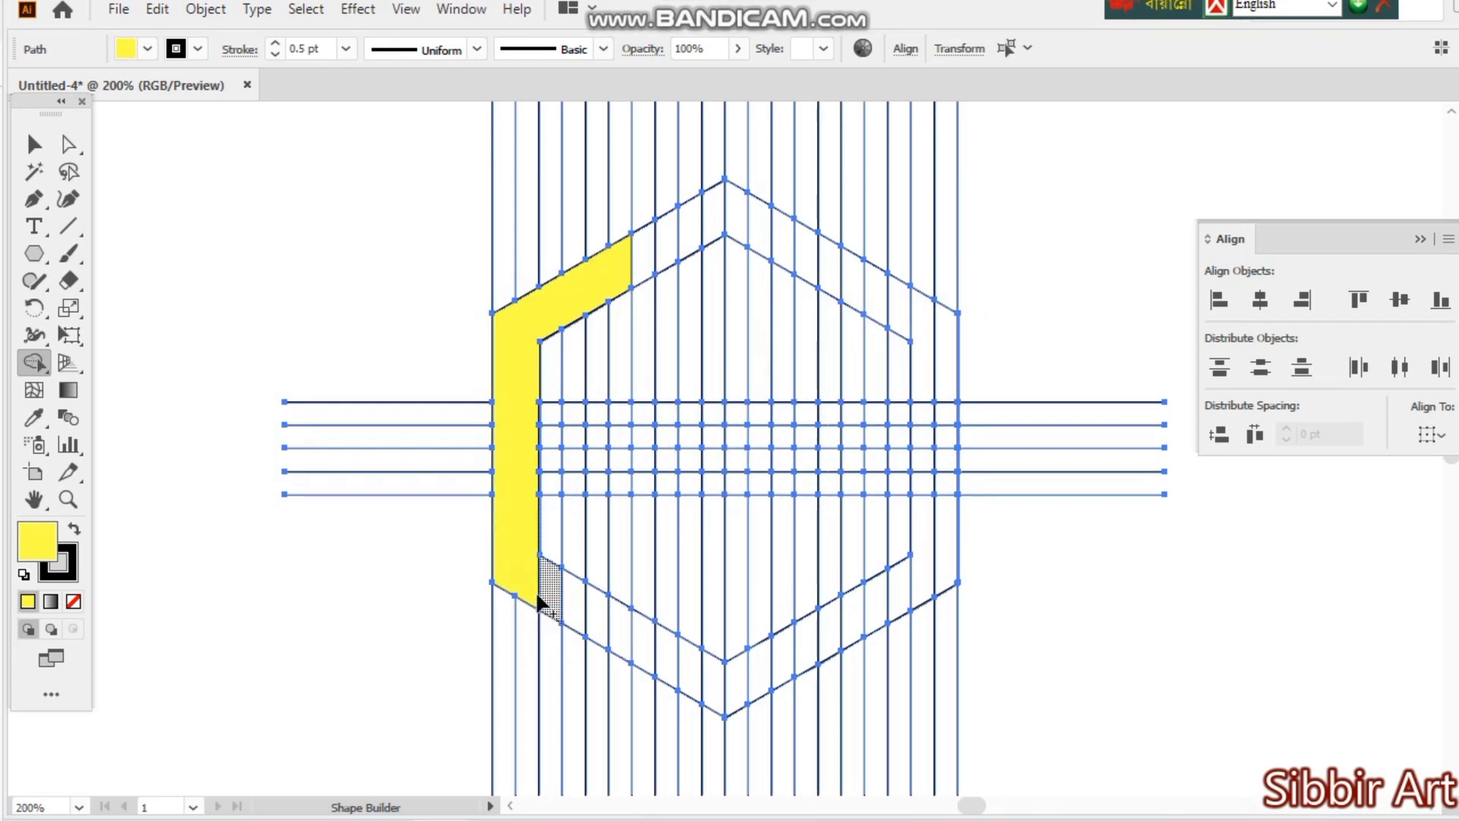
{"action": "left_click", "coordinate": [532, 599]}
{"action": "left_click_drag", "start_coordinate": [530, 584], "coordinate": [621, 637]}
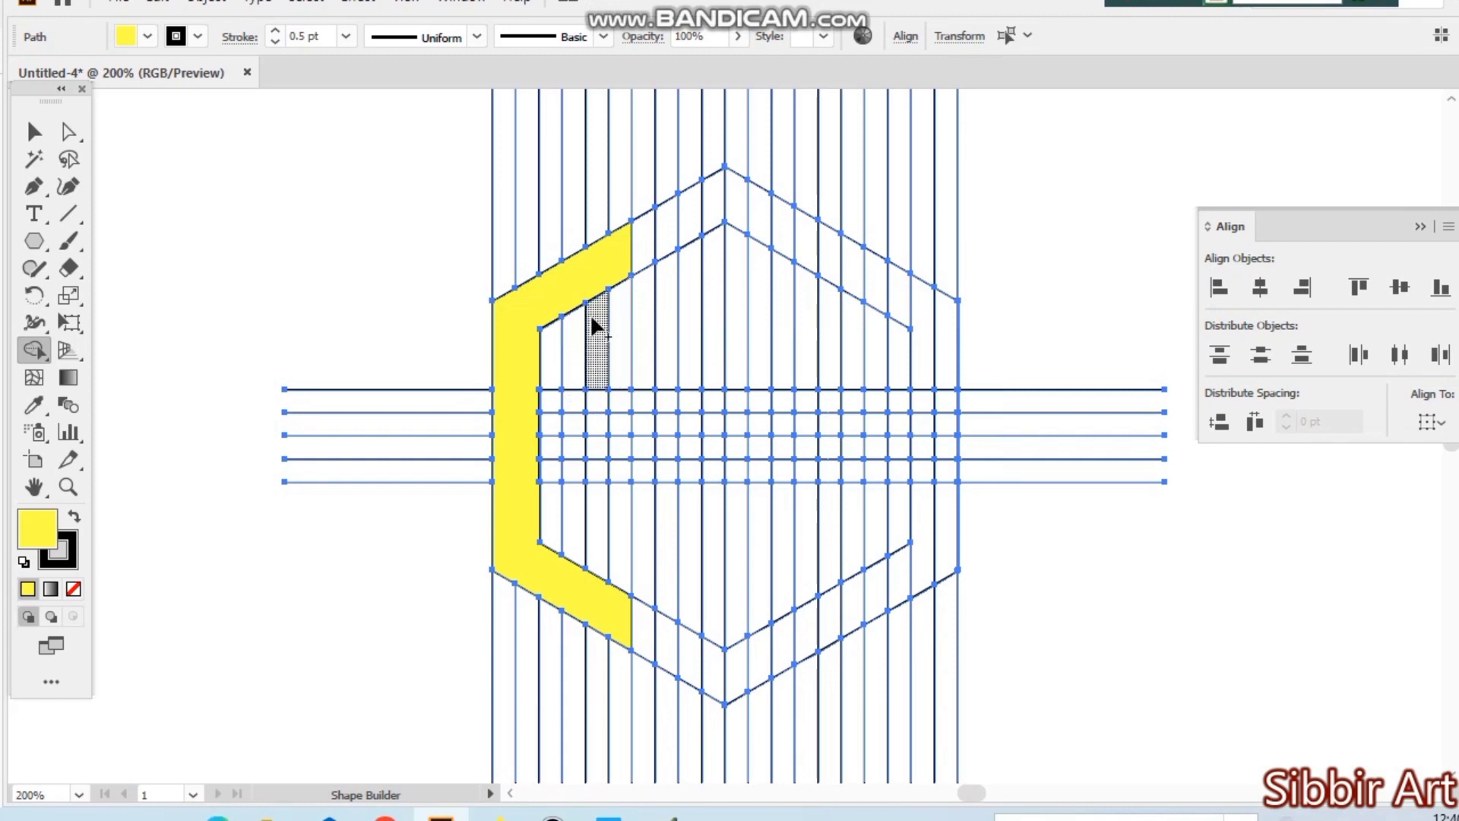
{"action": "key", "text": "ctrl+z"}
{"action": "key", "text": "ctrl+z"}
{"action": "key", "text": "ctrl+z"}
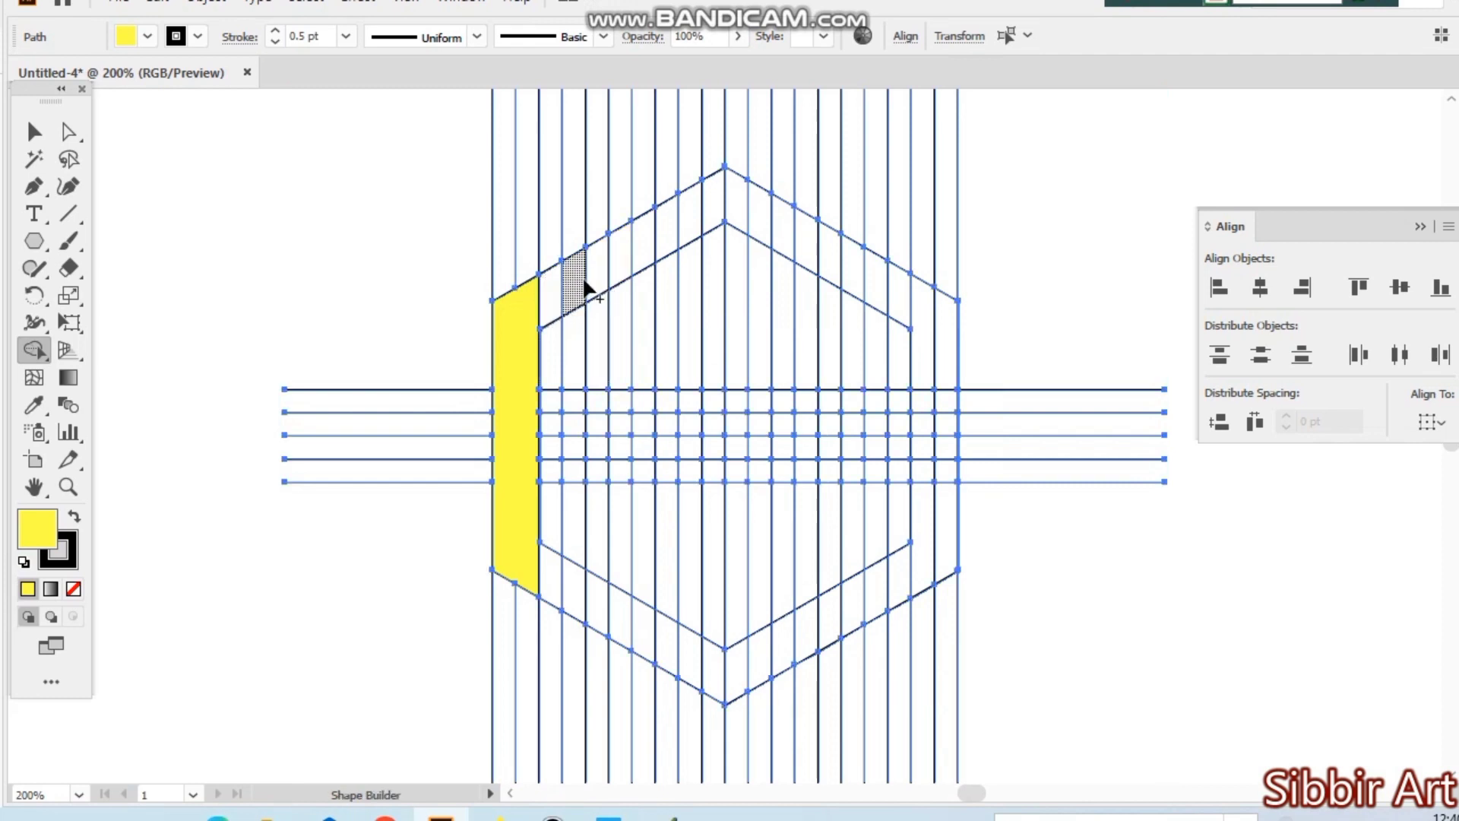
- Build a yellow letter shape from the left column, with upper and lower arms reaching the sixth vertical line, two inner stubs and a middle bar
{"action": "left_click_drag", "start_coordinate": [590, 277], "coordinate": [527, 326]}
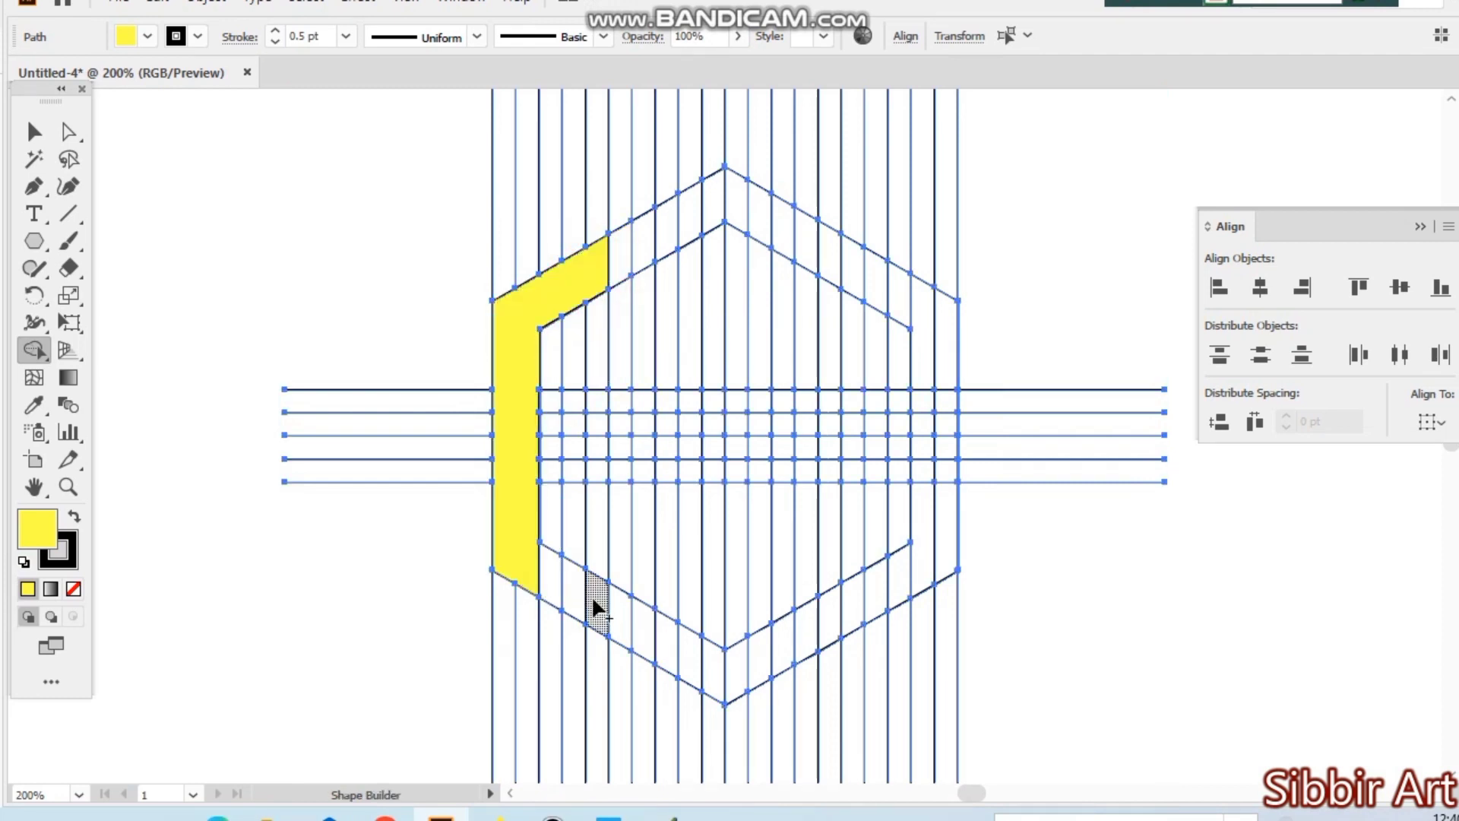
{"action": "mouse_move", "coordinate": [595, 596]}
{"action": "left_mouse_down"}
{"action": "mouse_move", "coordinate": [528, 594]}
{"action": "mouse_move", "coordinate": [516, 581]}
{"action": "mouse_move", "coordinate": [548, 579]}
{"action": "left_mouse_up"}
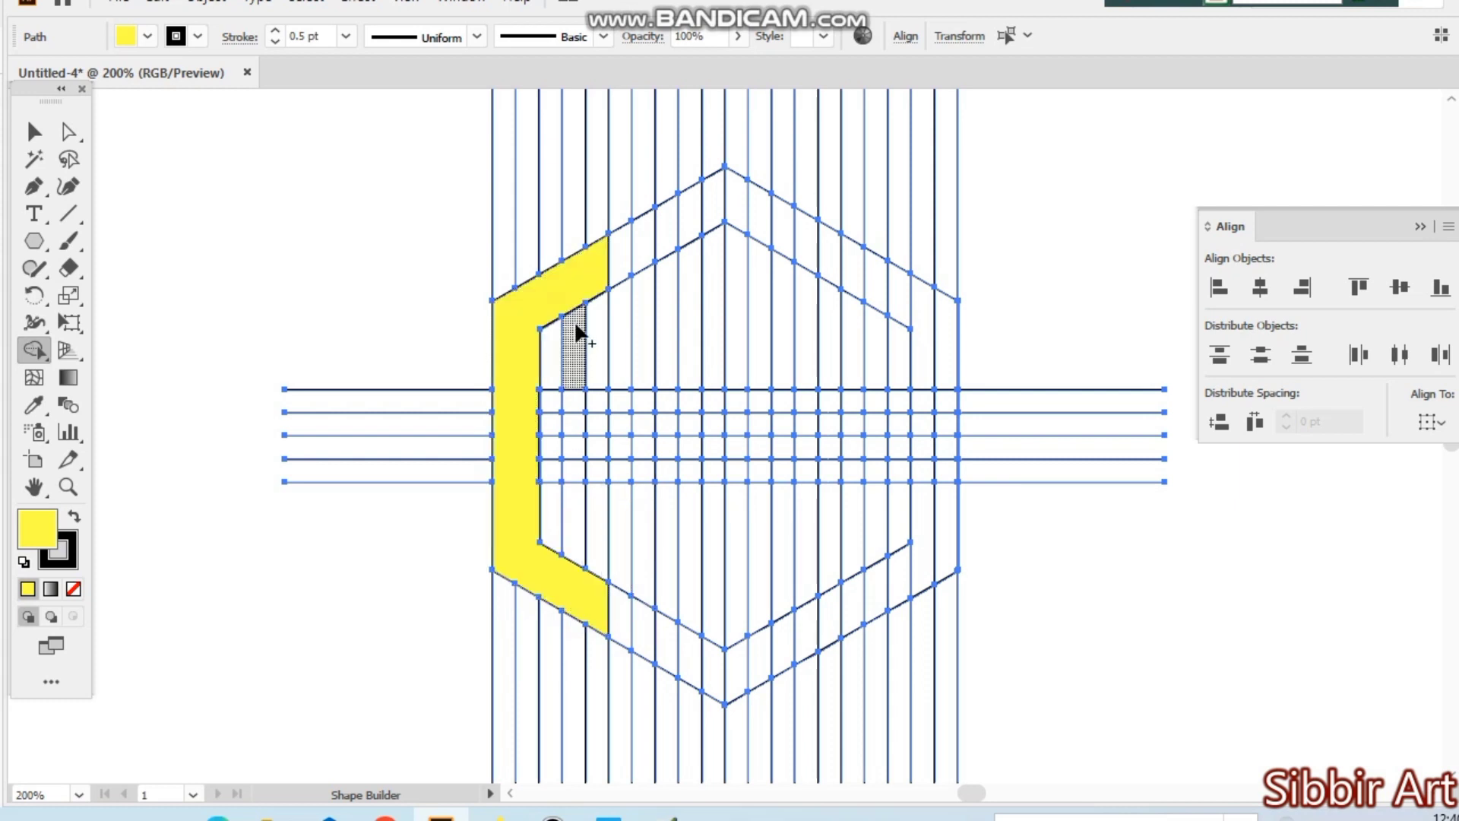
{"action": "left_click_drag", "start_coordinate": [575, 325], "coordinate": [581, 307]}
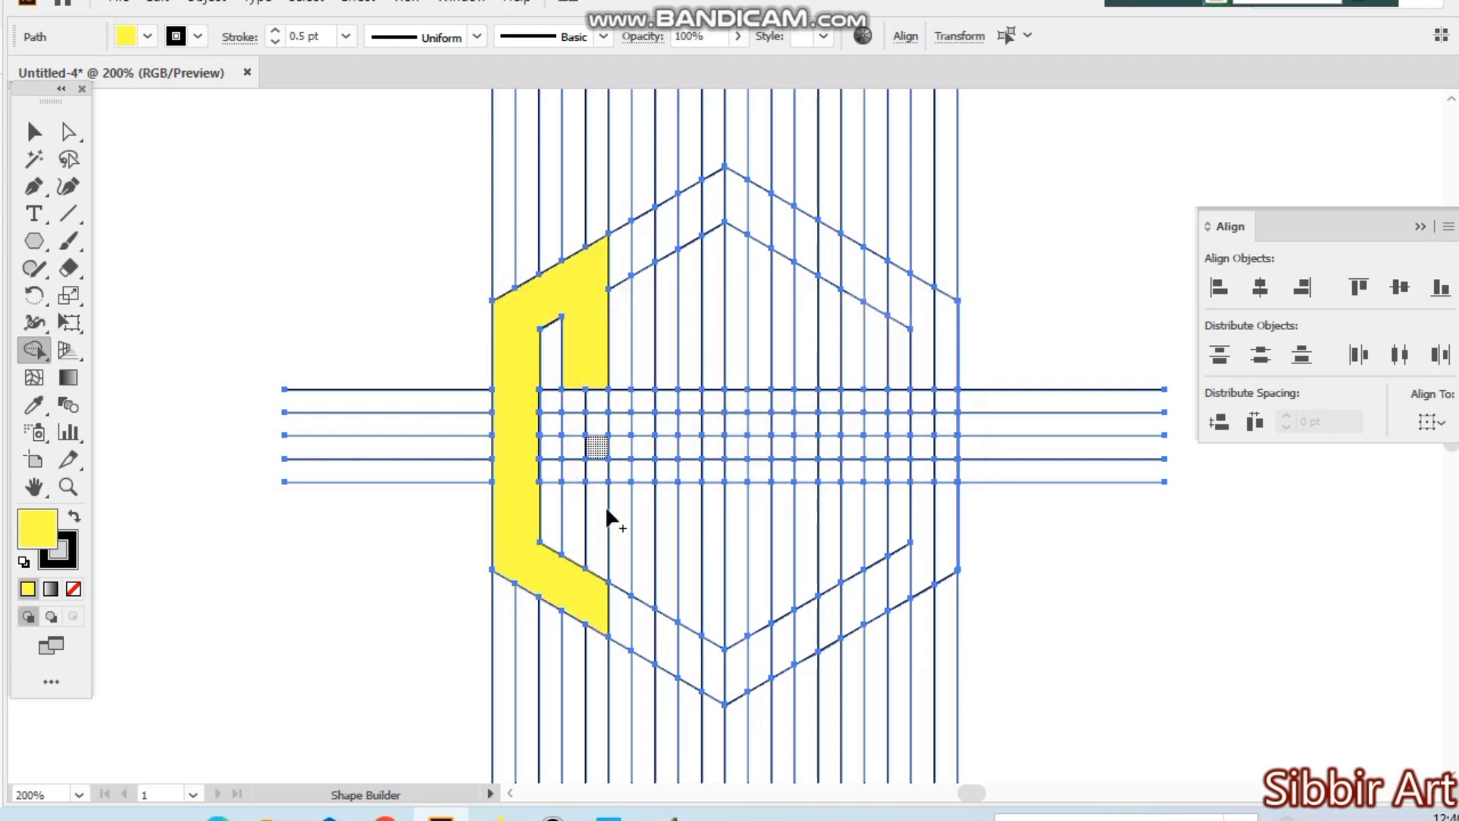
{"action": "mouse_move", "coordinate": [579, 505]}
{"action": "left_mouse_down"}
{"action": "mouse_move", "coordinate": [585, 583]}
{"action": "mouse_move", "coordinate": [577, 554]}
{"action": "left_mouse_up"}
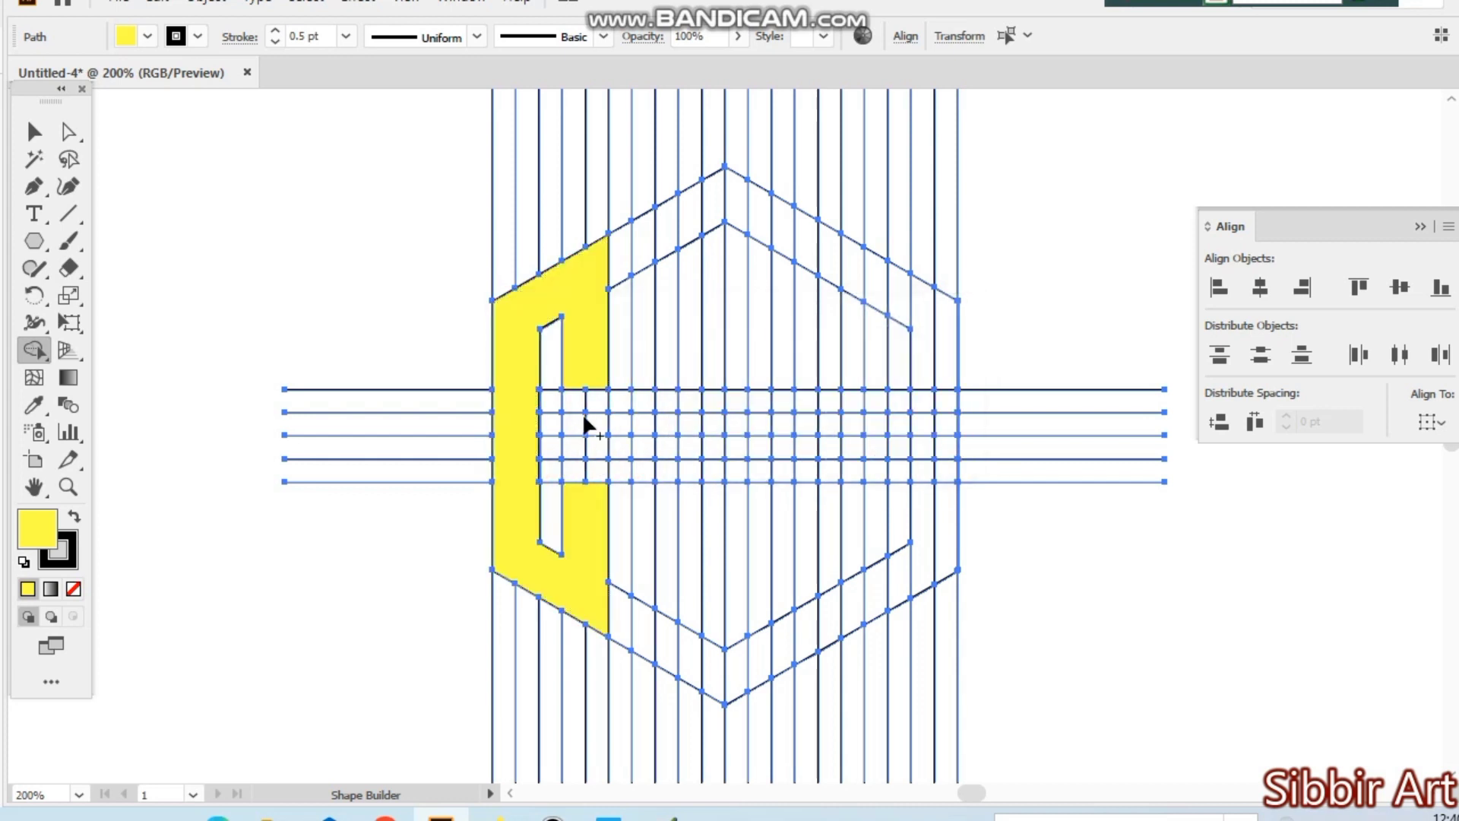
{"action": "mouse_move", "coordinate": [530, 420]}
{"action": "left_mouse_down"}
{"action": "mouse_move", "coordinate": [596, 426]}
{"action": "mouse_move", "coordinate": [601, 448]}
{"action": "mouse_move", "coordinate": [546, 450]}
{"action": "left_mouse_up"}
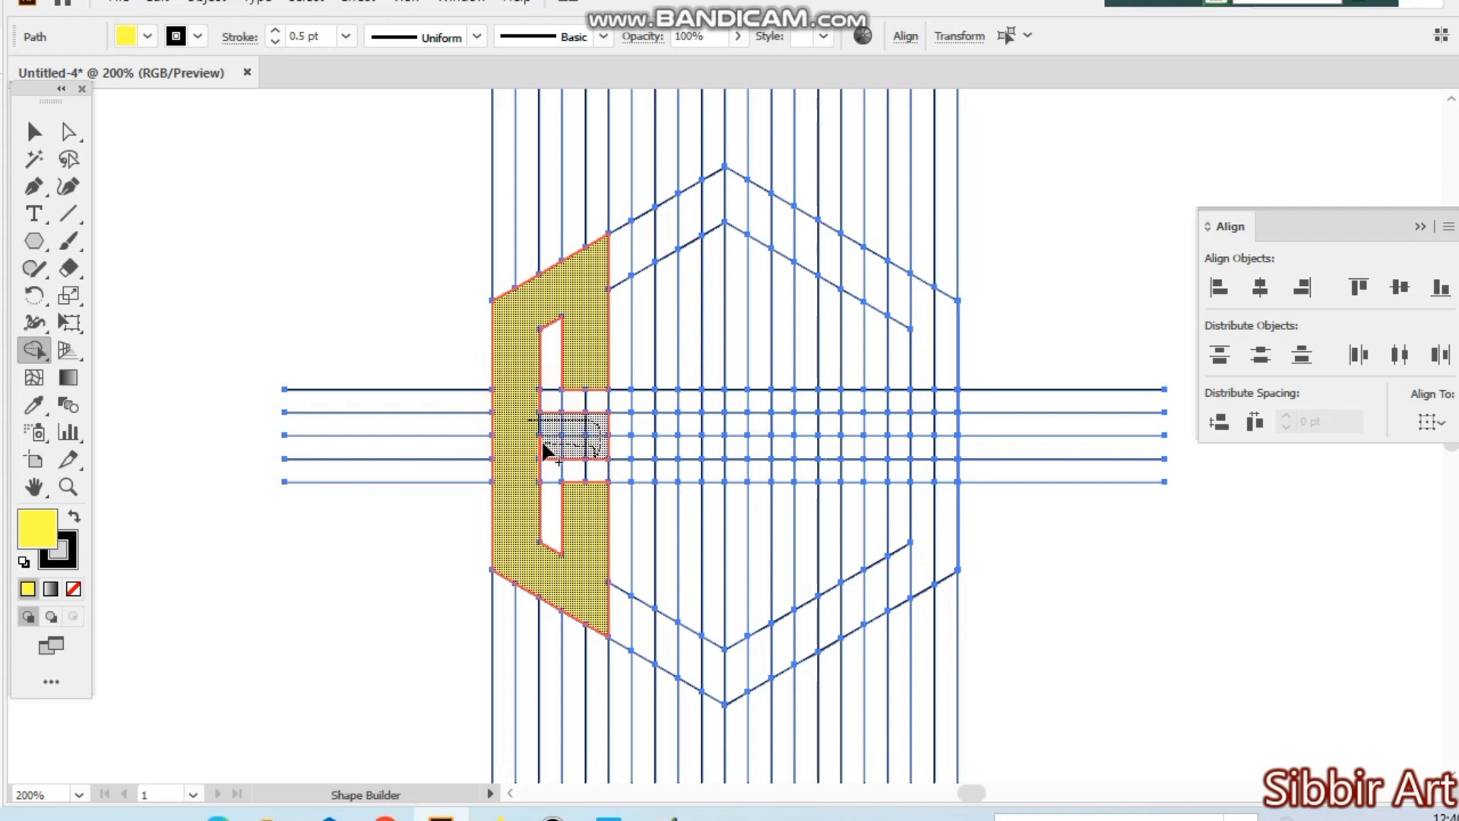
{"action": "left_click_drag", "start_coordinate": [627, 492], "coordinate": [627, 493]}
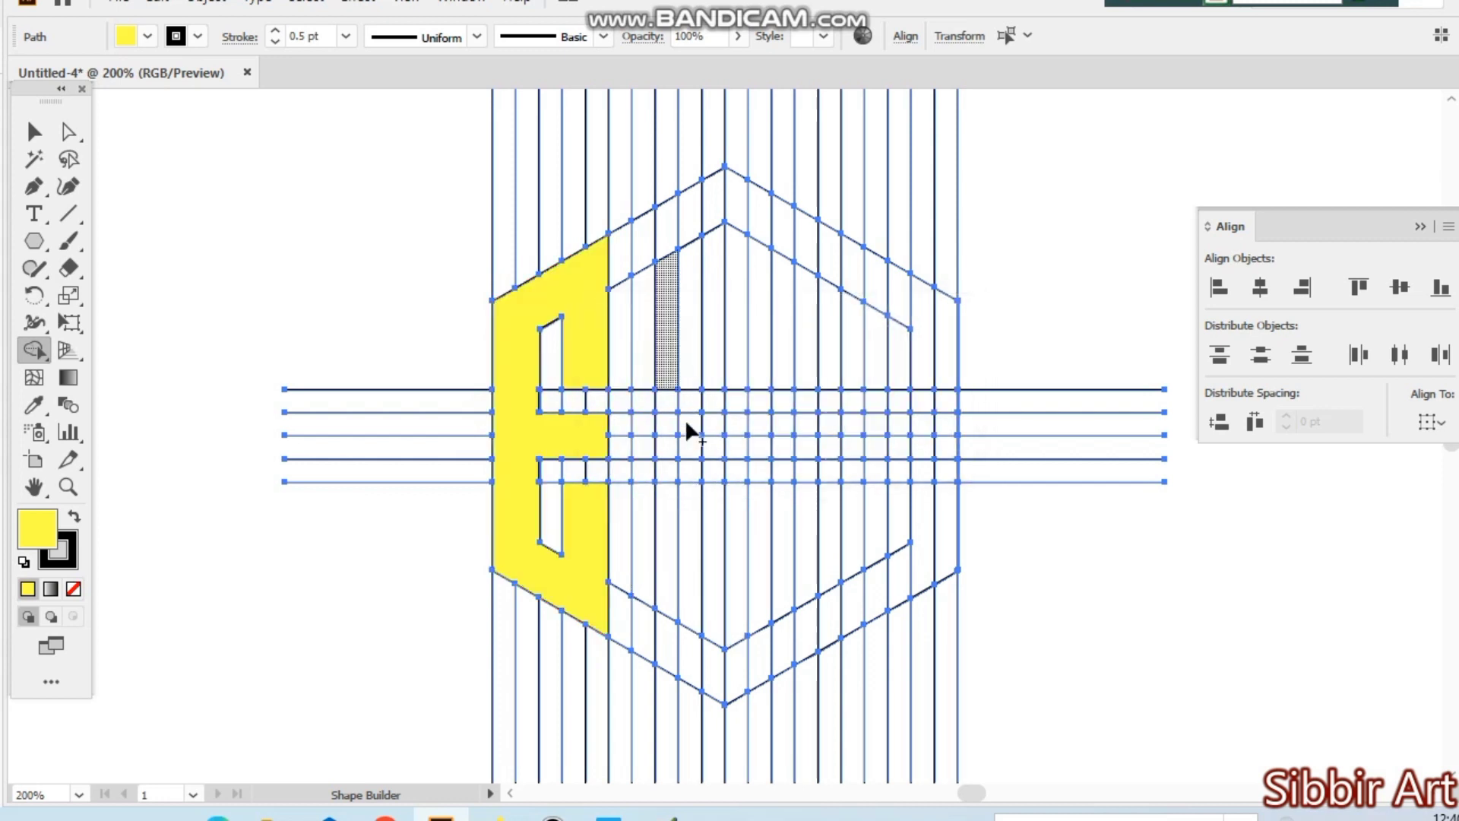
- Merge yellow upper and lower bars between the seventh and ninth vertical lines, from the outer hexagon to the outermost horizontal lines
{"action": "left_click", "coordinate": [673, 386], "text": "ctrl"}
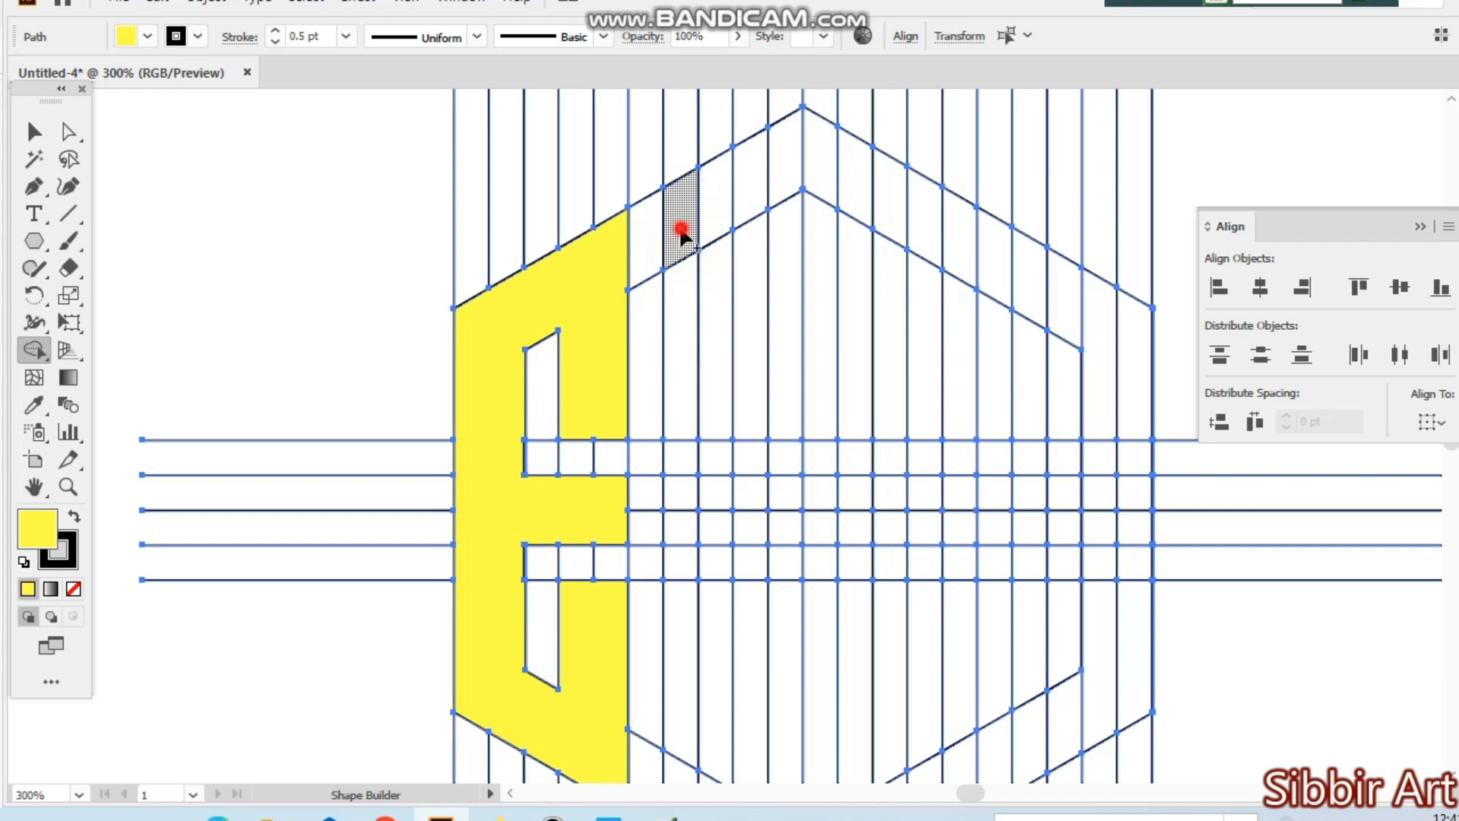
{"action": "mouse_move", "coordinate": [682, 231]}
{"action": "left_mouse_down"}
{"action": "mouse_move", "coordinate": [718, 221]}
{"action": "mouse_move", "coordinate": [700, 311]}
{"action": "mouse_move", "coordinate": [722, 319]}
{"action": "left_mouse_up"}
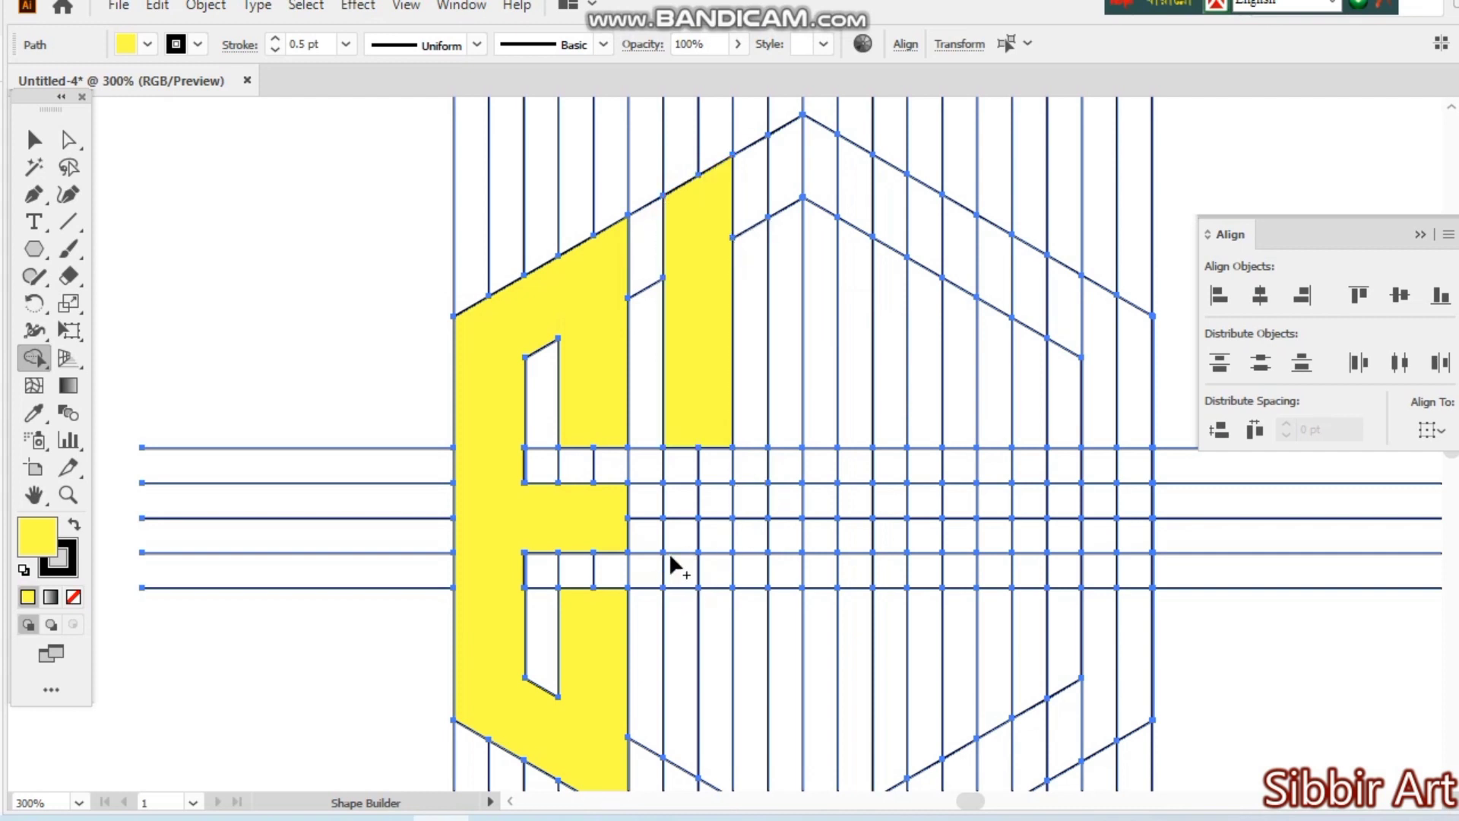
{"action": "scroll", "coordinate": [700, 585], "scroll_direction": "down", "scroll_amount": 3}
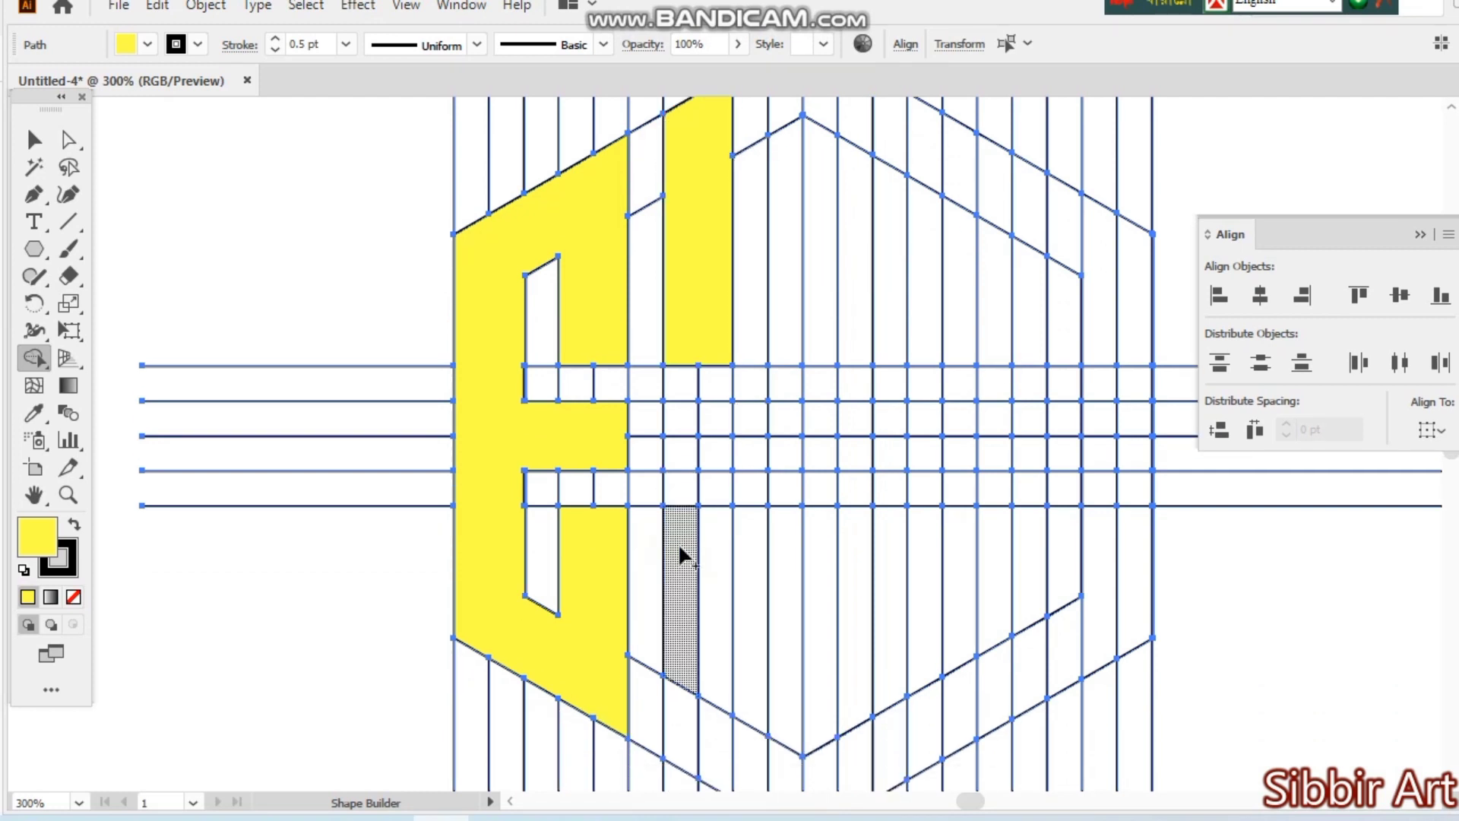
{"action": "mouse_move", "coordinate": [691, 739]}
{"action": "left_mouse_down"}
{"action": "mouse_move", "coordinate": [712, 738]}
{"action": "mouse_move", "coordinate": [693, 635]}
{"action": "left_mouse_up"}
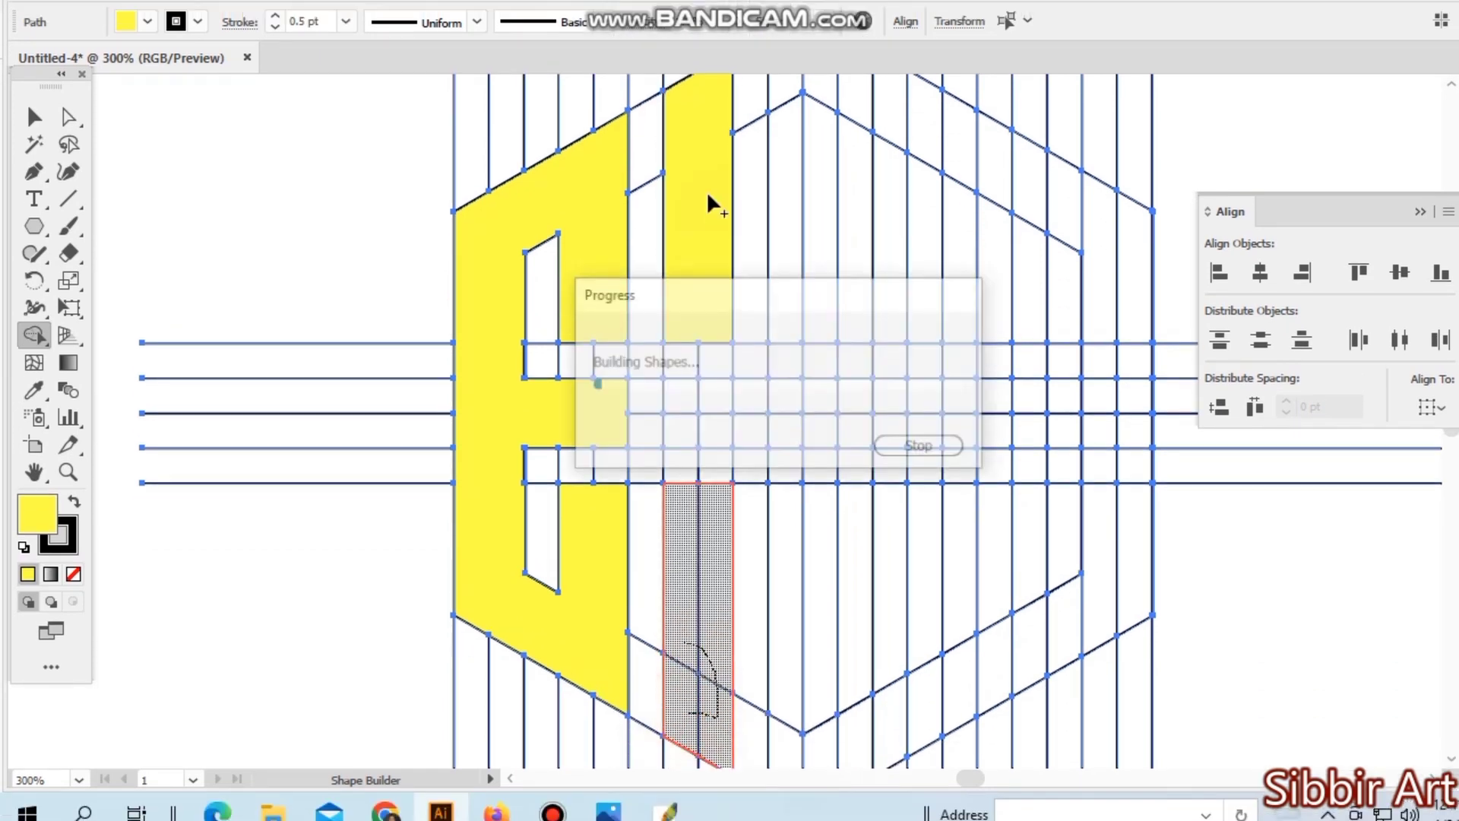
{"action": "scroll", "coordinate": [805, 441], "scroll_direction": "up", "scroll_amount": 3}
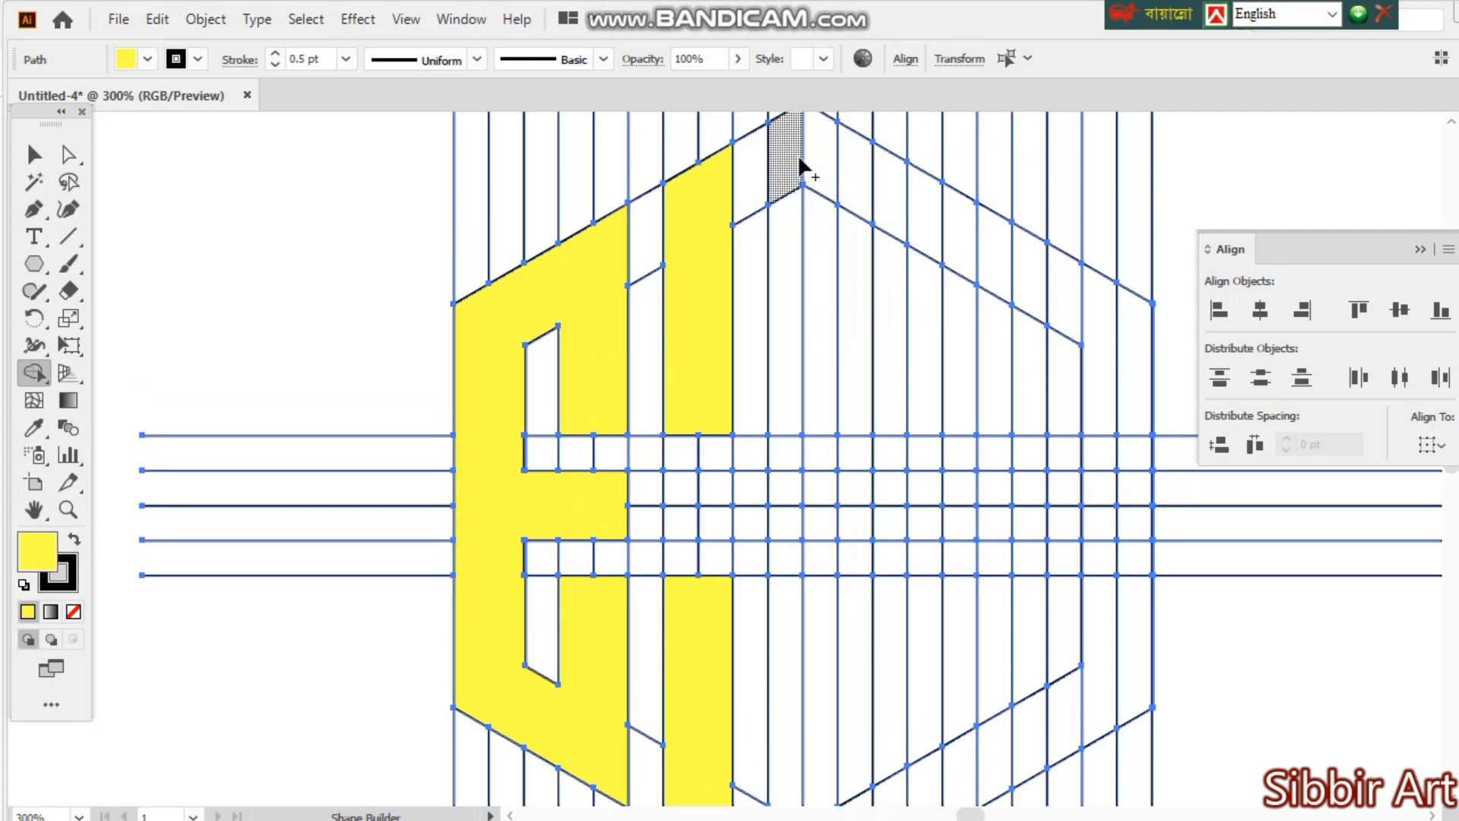
- Merge two-cell-wide yellow bars around the hexagon's central vertical line, above and below the band of horizontal lines
{"action": "mouse_move", "coordinate": [796, 162]}
{"action": "left_mouse_down"}
{"action": "mouse_move", "coordinate": [821, 176]}
{"action": "mouse_move", "coordinate": [801, 221]}
{"action": "mouse_move", "coordinate": [811, 236]}
{"action": "left_mouse_up"}
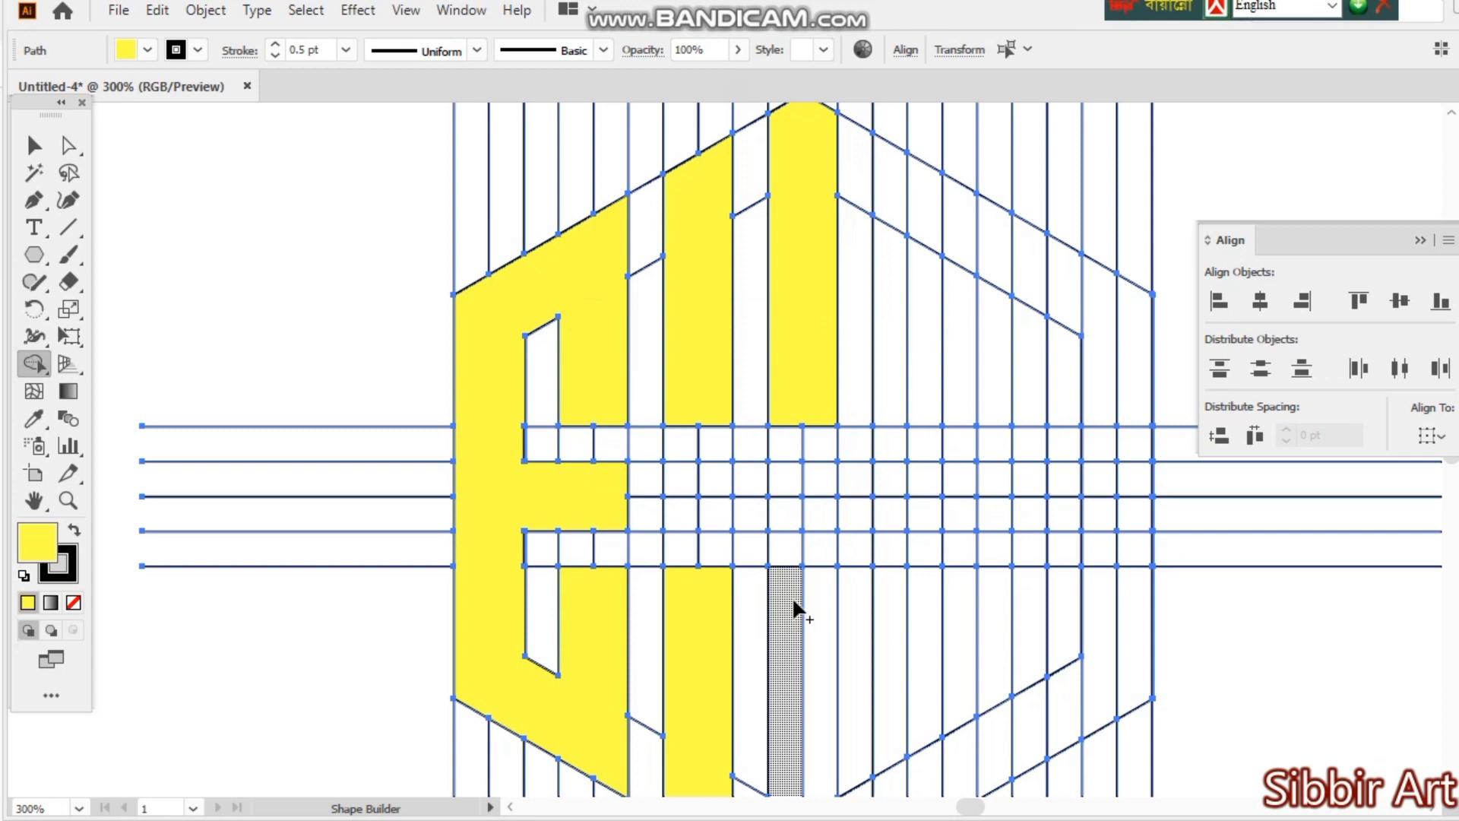
{"action": "mouse_move", "coordinate": [795, 607]}
{"action": "left_mouse_down"}
{"action": "mouse_move", "coordinate": [828, 623]}
{"action": "mouse_move", "coordinate": [801, 775]}
{"action": "mouse_move", "coordinate": [805, 687]}
{"action": "mouse_move", "coordinate": [800, 737]}
{"action": "left_mouse_up"}
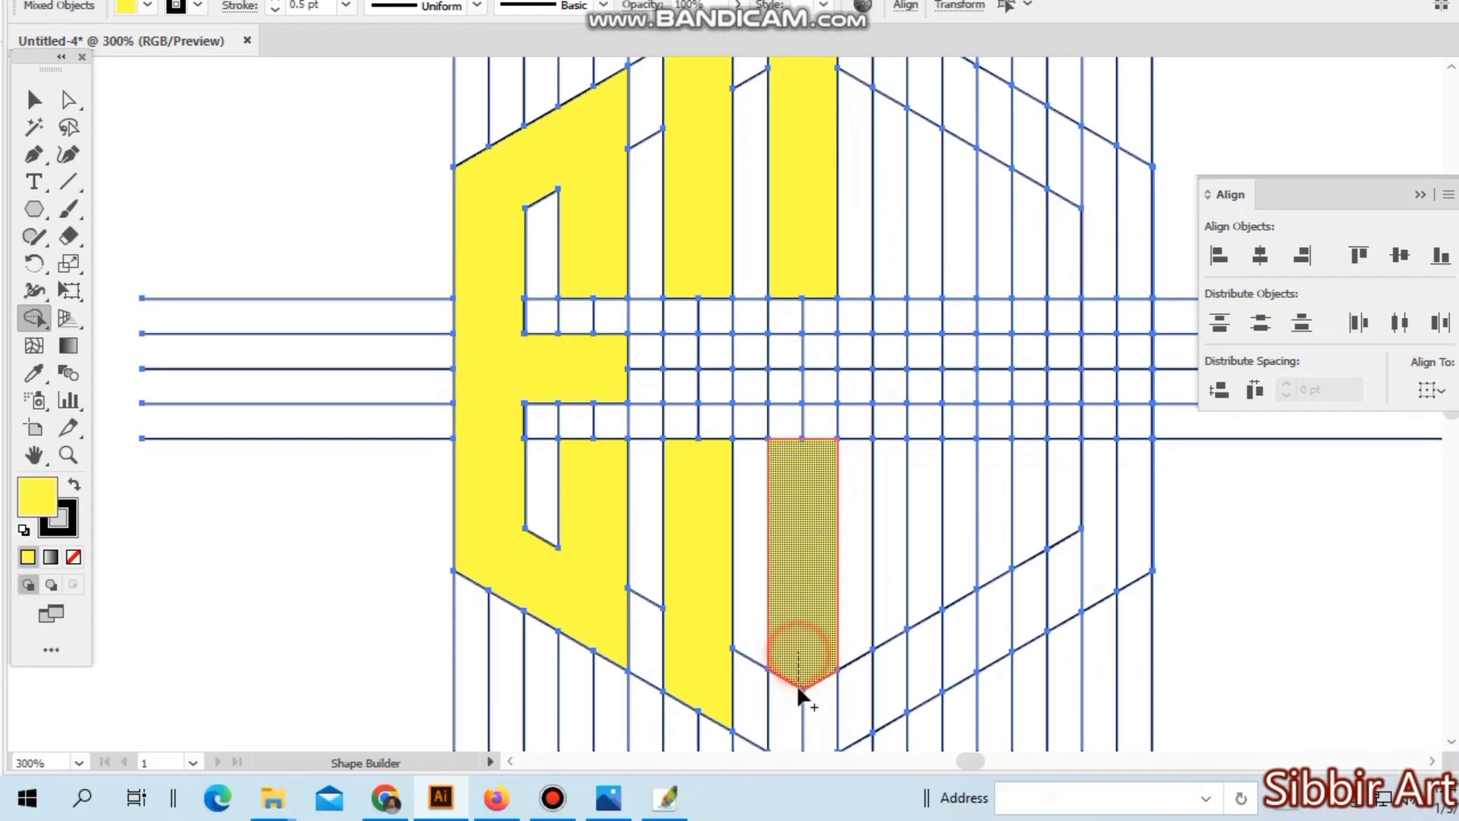
{"action": "left_click_drag", "start_coordinate": [798, 688], "coordinate": [808, 700]}
{"action": "scroll", "coordinate": [813, 494], "scroll_direction": "up", "scroll_amount": 1}
{"action": "scroll", "coordinate": [889, 365], "scroll_direction": "up", "scroll_amount": 1}
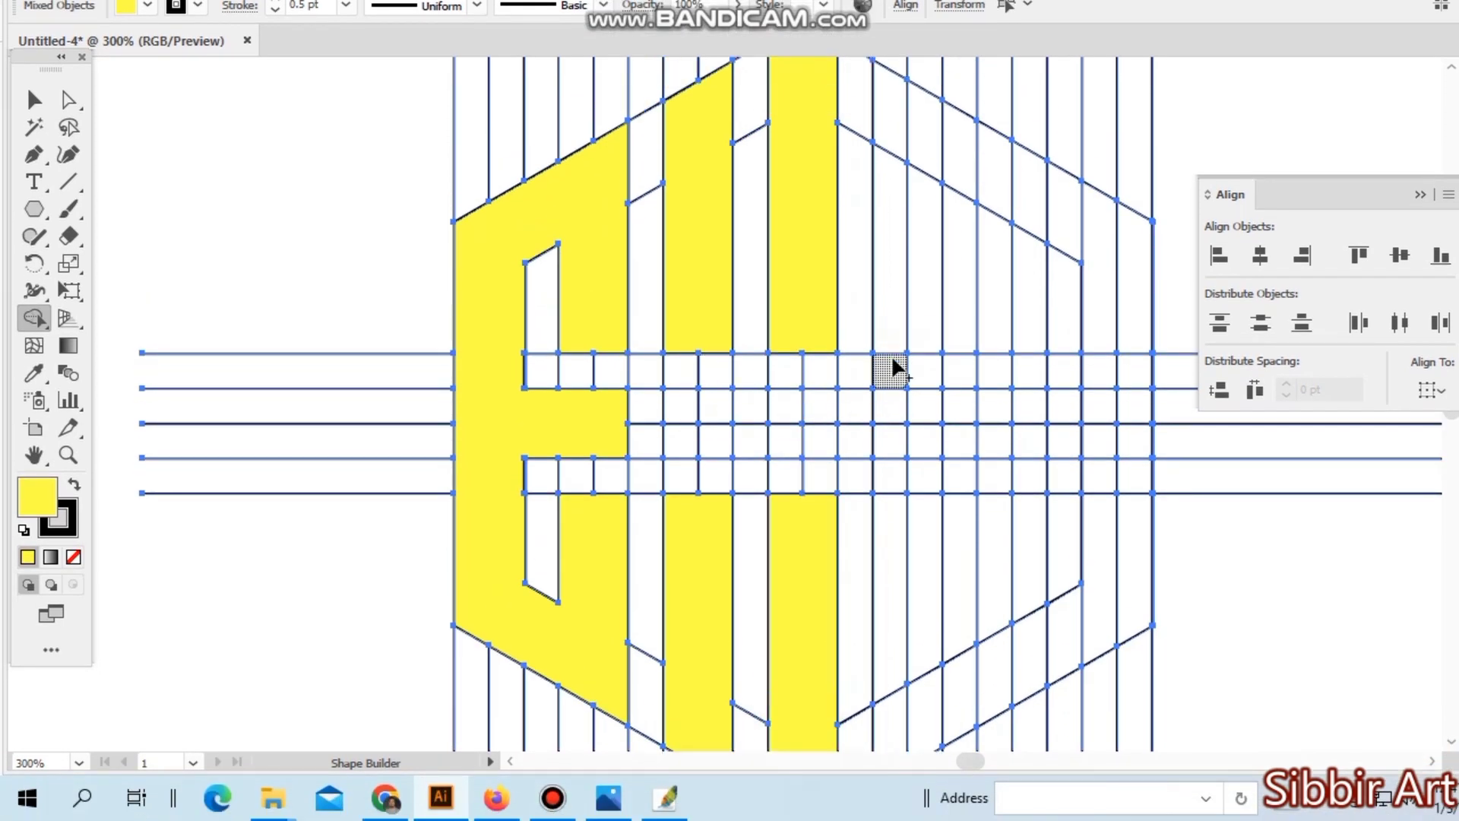
{"action": "scroll", "coordinate": [890, 365], "scroll_direction": "down", "scroll_amount": 1}
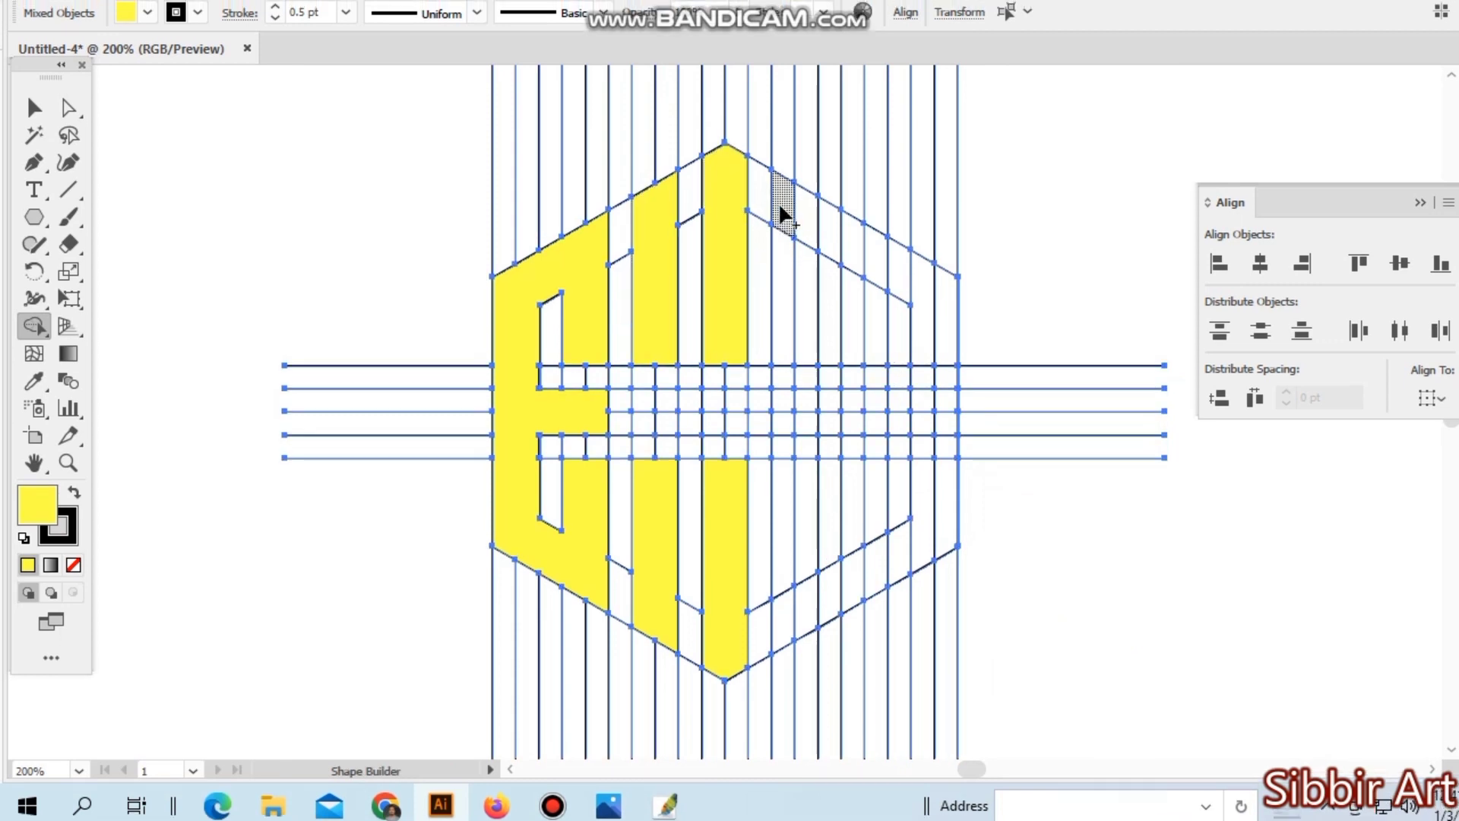
- Fill two separate two-cell-wide segments of the upper-right band between the hexagons yellow, undoing the merge that runs across the whole band
{"action": "mouse_move", "coordinate": [782, 195]}
{"action": "left_mouse_down"}
{"action": "mouse_move", "coordinate": [897, 278]}
{"action": "mouse_move", "coordinate": [856, 240]}
{"action": "mouse_move", "coordinate": [872, 244]}
{"action": "mouse_move", "coordinate": [922, 298]}
{"action": "left_mouse_up"}
{"action": "key", "text": "ctrl+z"}
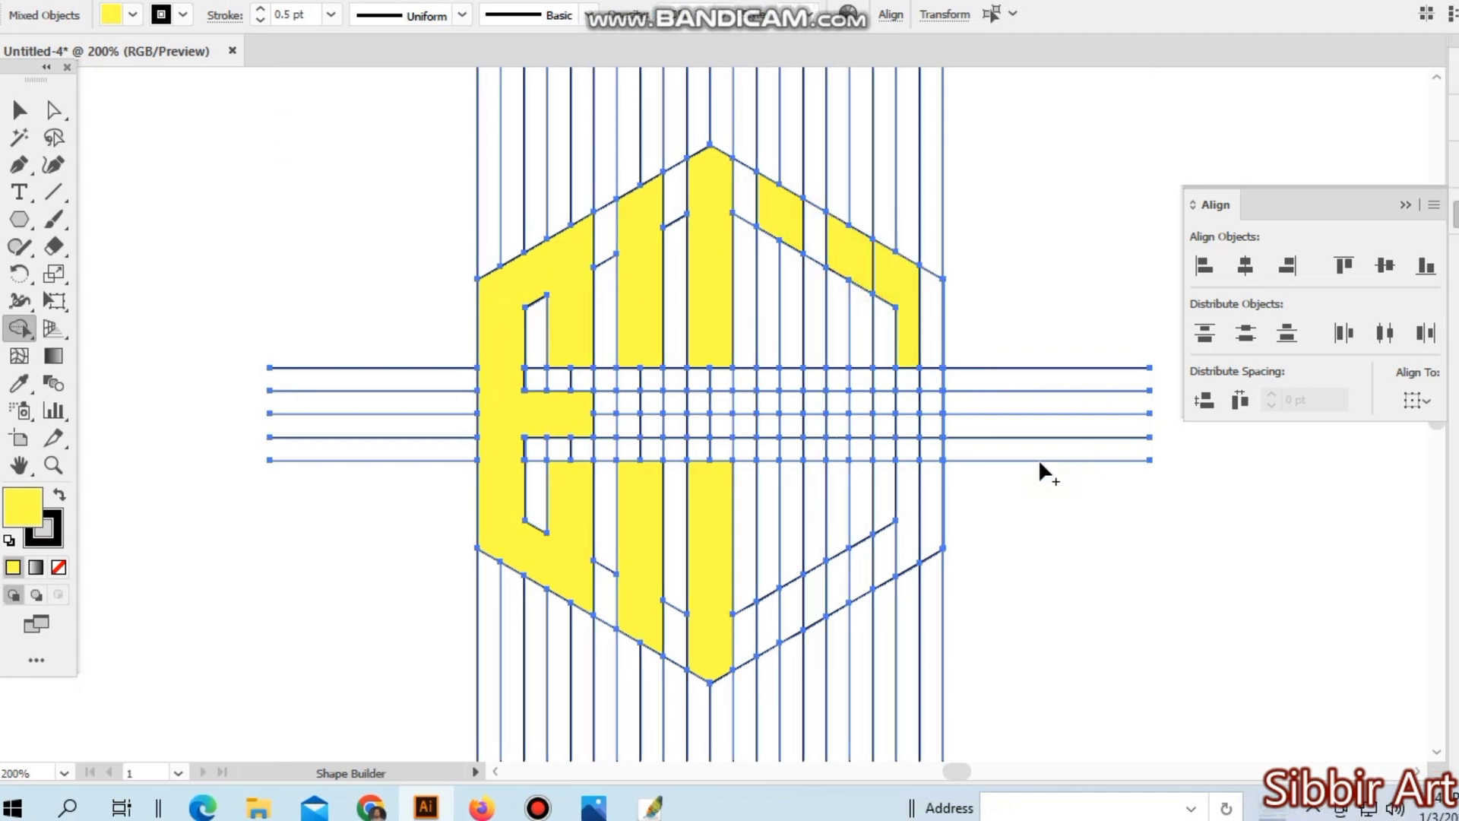
{"action": "key", "text": "ctrl+z"}
{"action": "key", "text": "ctrl+space"}
{"action": "left_click", "coordinate": [959, 321]}
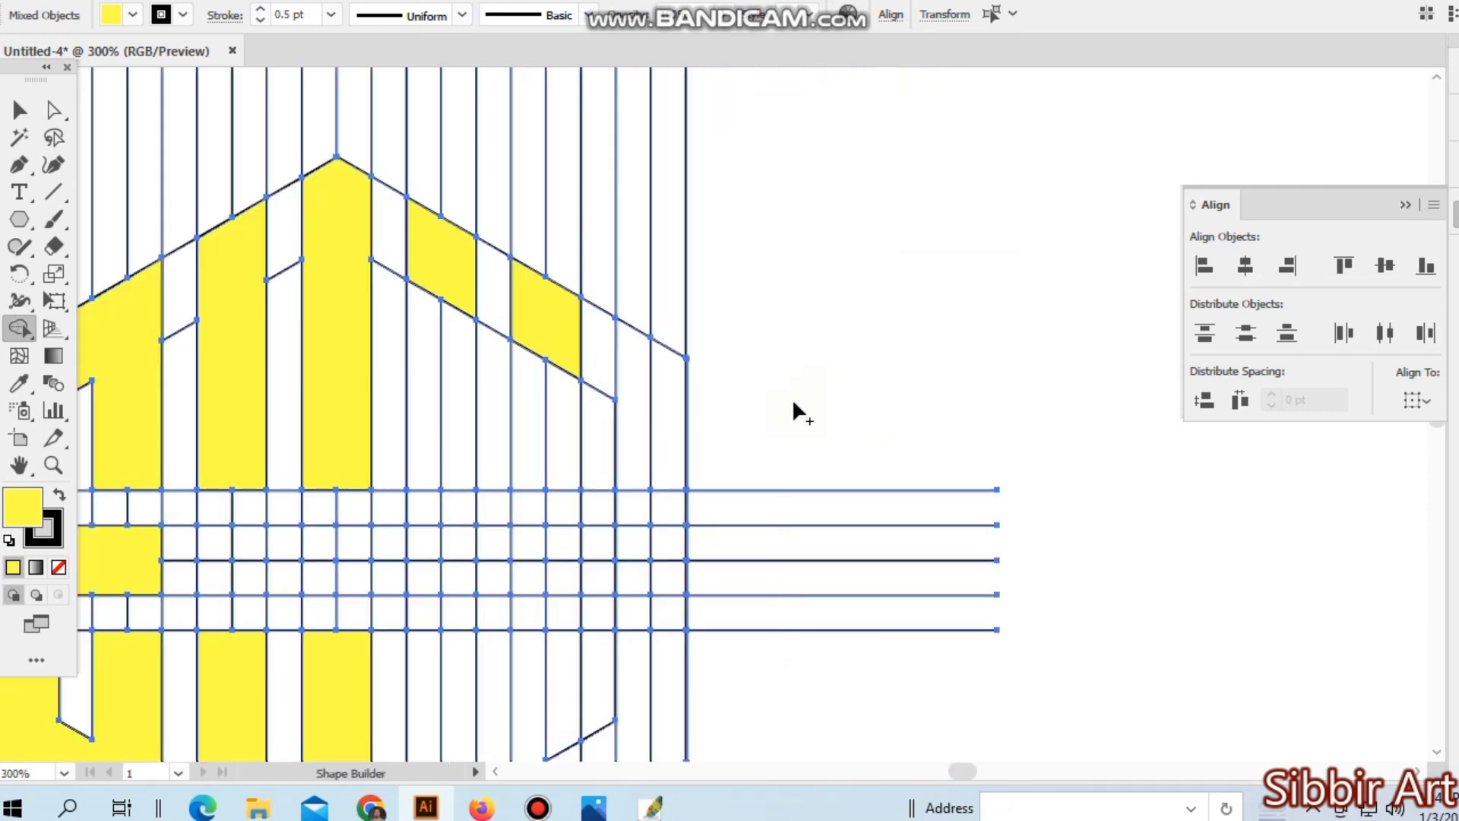
{"action": "left_click_drag", "start_coordinate": [749, 410], "coordinate": [896, 365]}
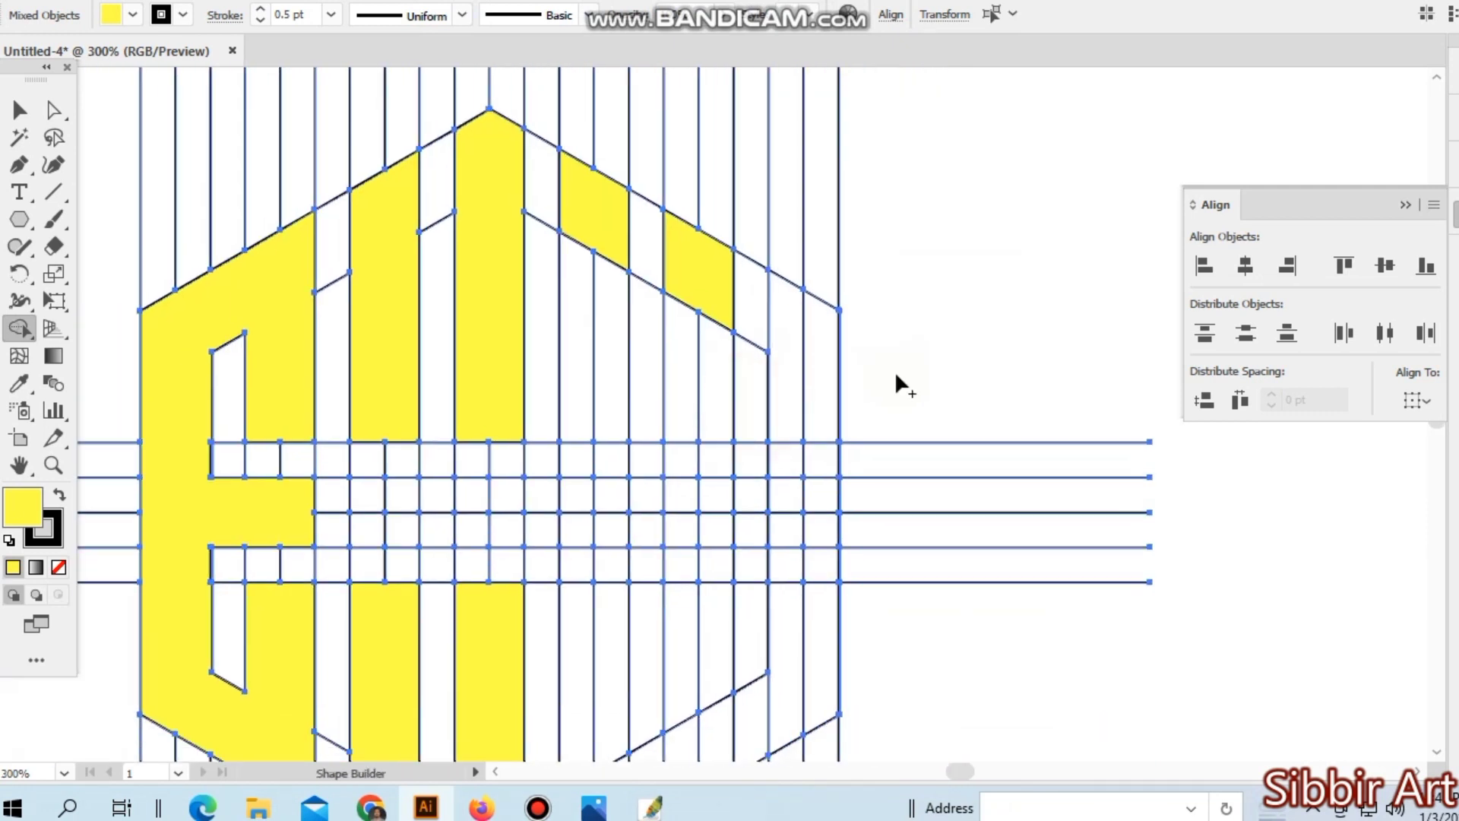
- Merge the full-height right column between the two hexagons into one yellow shape
{"action": "left_click_drag", "start_coordinate": [759, 299], "coordinate": [858, 349]}
{"action": "scroll", "coordinate": [955, 405], "scroll_direction": "down", "scroll_amount": 1}
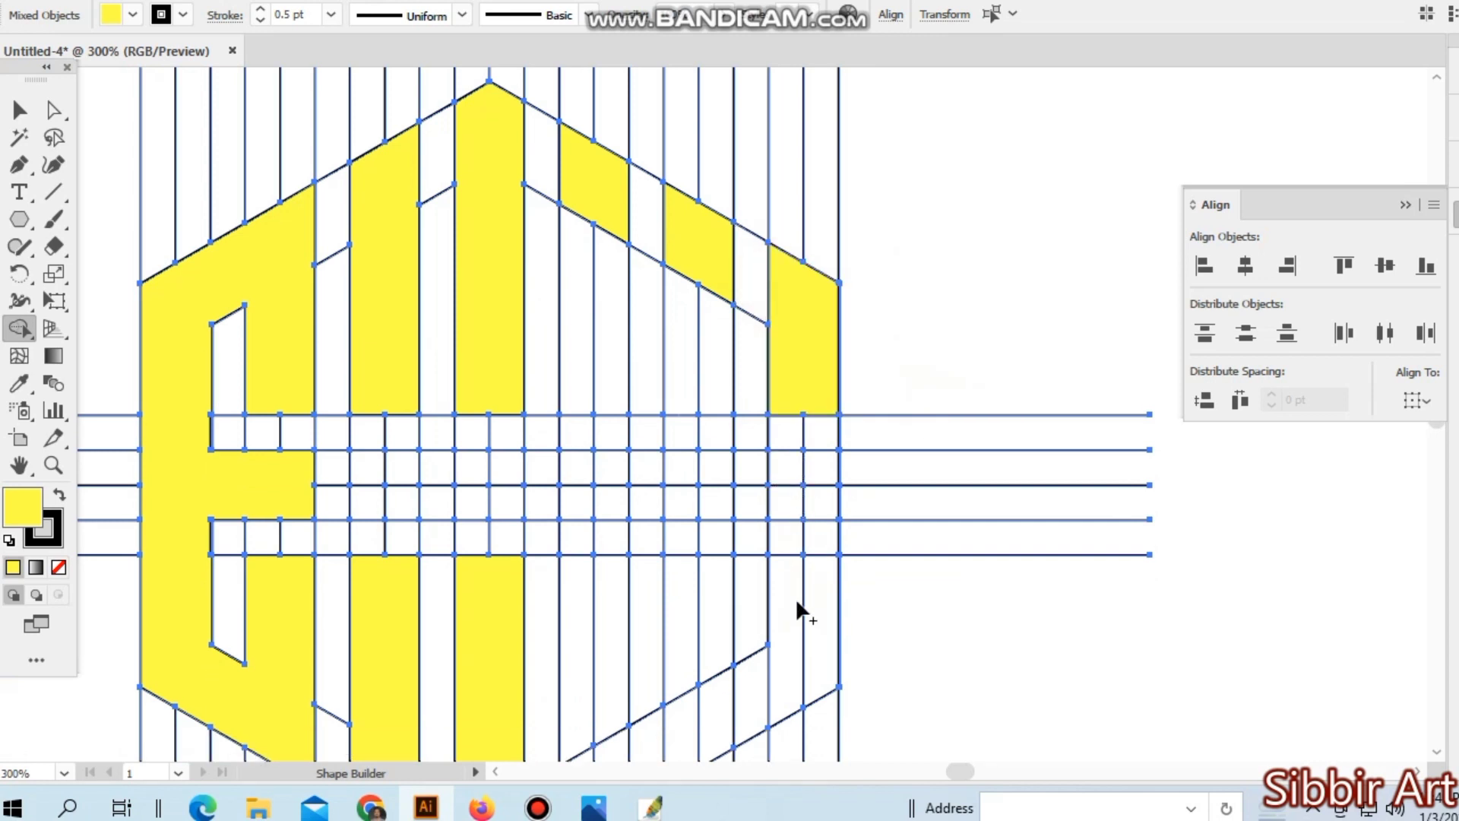
{"action": "mouse_move", "coordinate": [795, 597]}
{"action": "left_mouse_down"}
{"action": "mouse_move", "coordinate": [817, 618]}
{"action": "mouse_move", "coordinate": [824, 586]}
{"action": "mouse_move", "coordinate": [797, 553]}
{"action": "mouse_move", "coordinate": [787, 446]}
{"action": "mouse_move", "coordinate": [800, 390]}
{"action": "mouse_move", "coordinate": [829, 560]}
{"action": "left_mouse_up"}
{"action": "scroll", "coordinate": [830, 560], "scroll_direction": "down", "scroll_amount": 2}
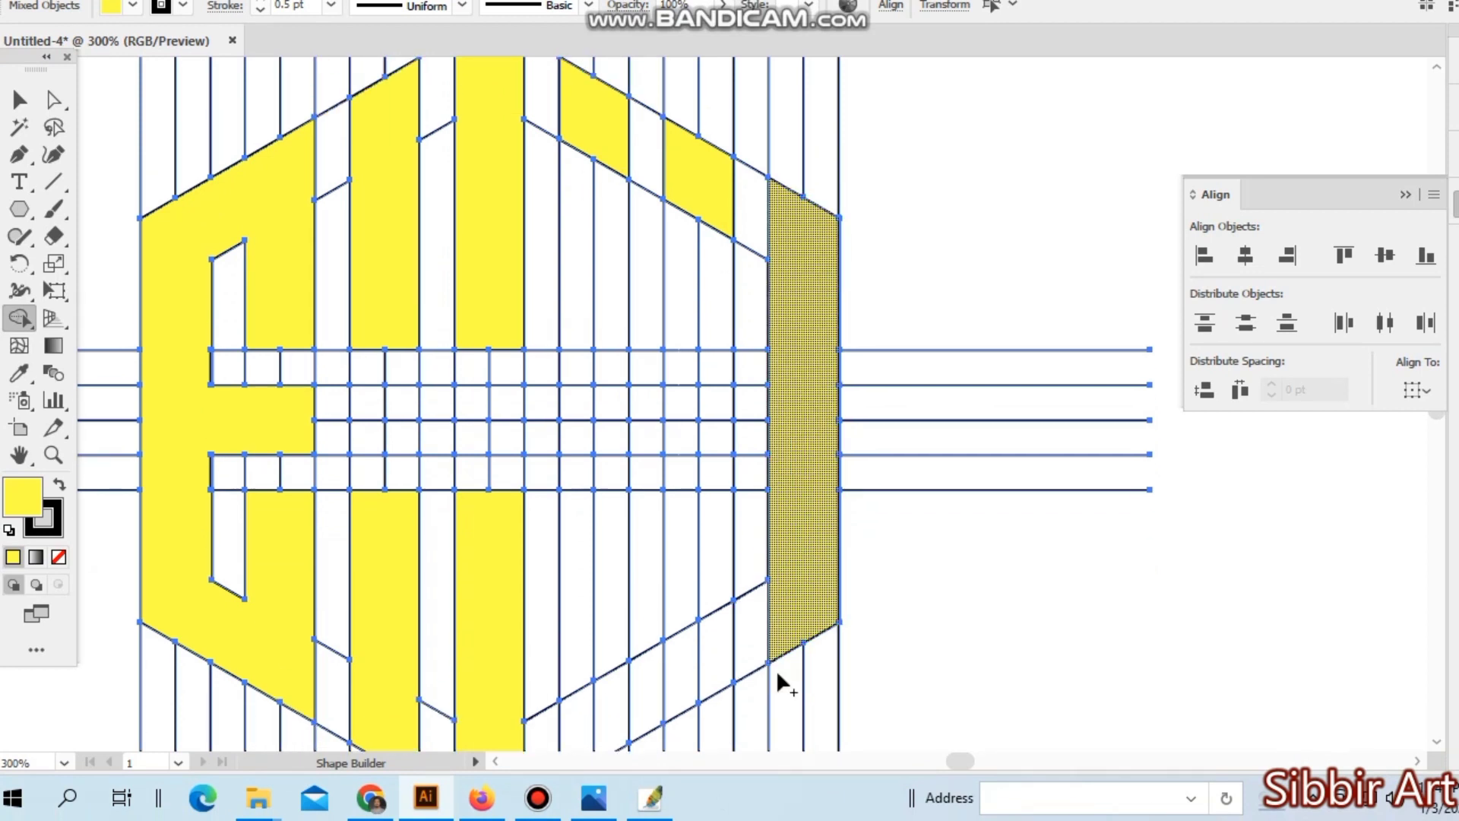
- Merge a full-height two-cell-wide yellow bar between the thirteenth and fifteenth vertical lines, down to the outer hexagon's lower edge
{"action": "key", "text": "ctrl+minus"}
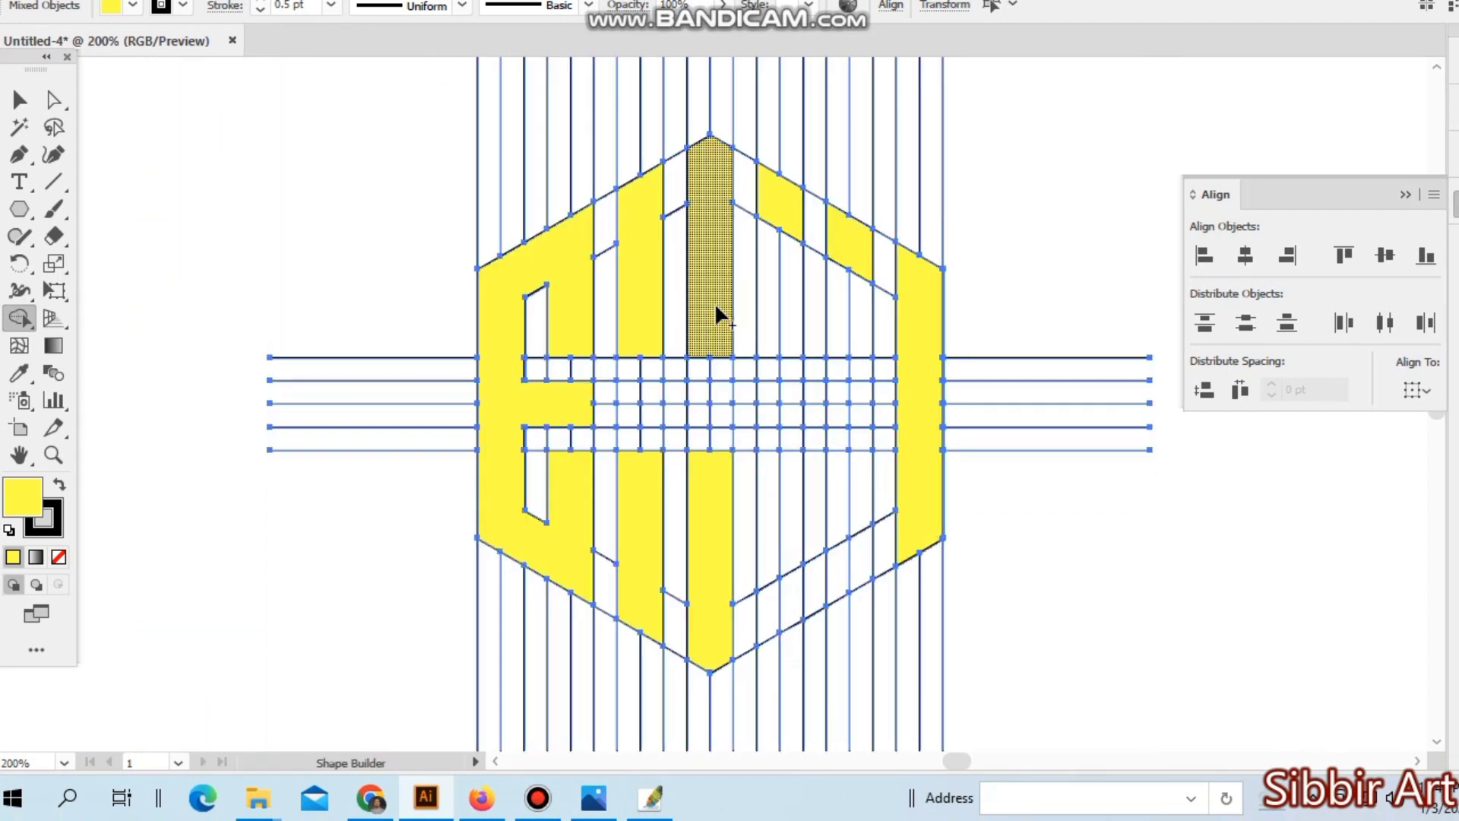
{"action": "left_click_drag", "start_coordinate": [772, 216], "coordinate": [773, 387]}
{"action": "left_click_drag", "start_coordinate": [784, 462], "coordinate": [774, 504]}
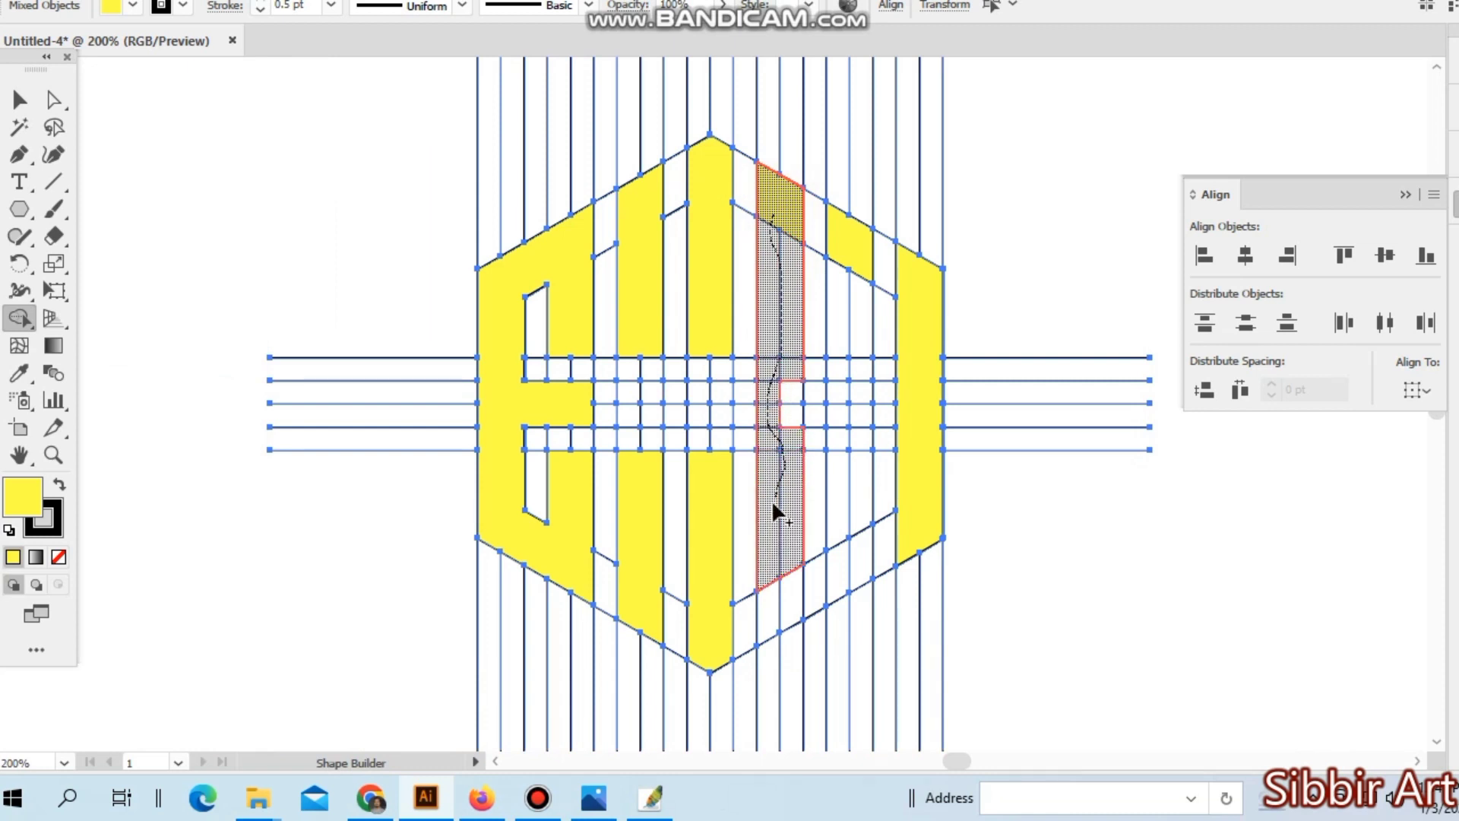
{"action": "mouse_move", "coordinate": [772, 585]}
{"action": "left_mouse_down"}
{"action": "mouse_move", "coordinate": [784, 595]}
{"action": "mouse_move", "coordinate": [794, 433]}
{"action": "left_mouse_up"}
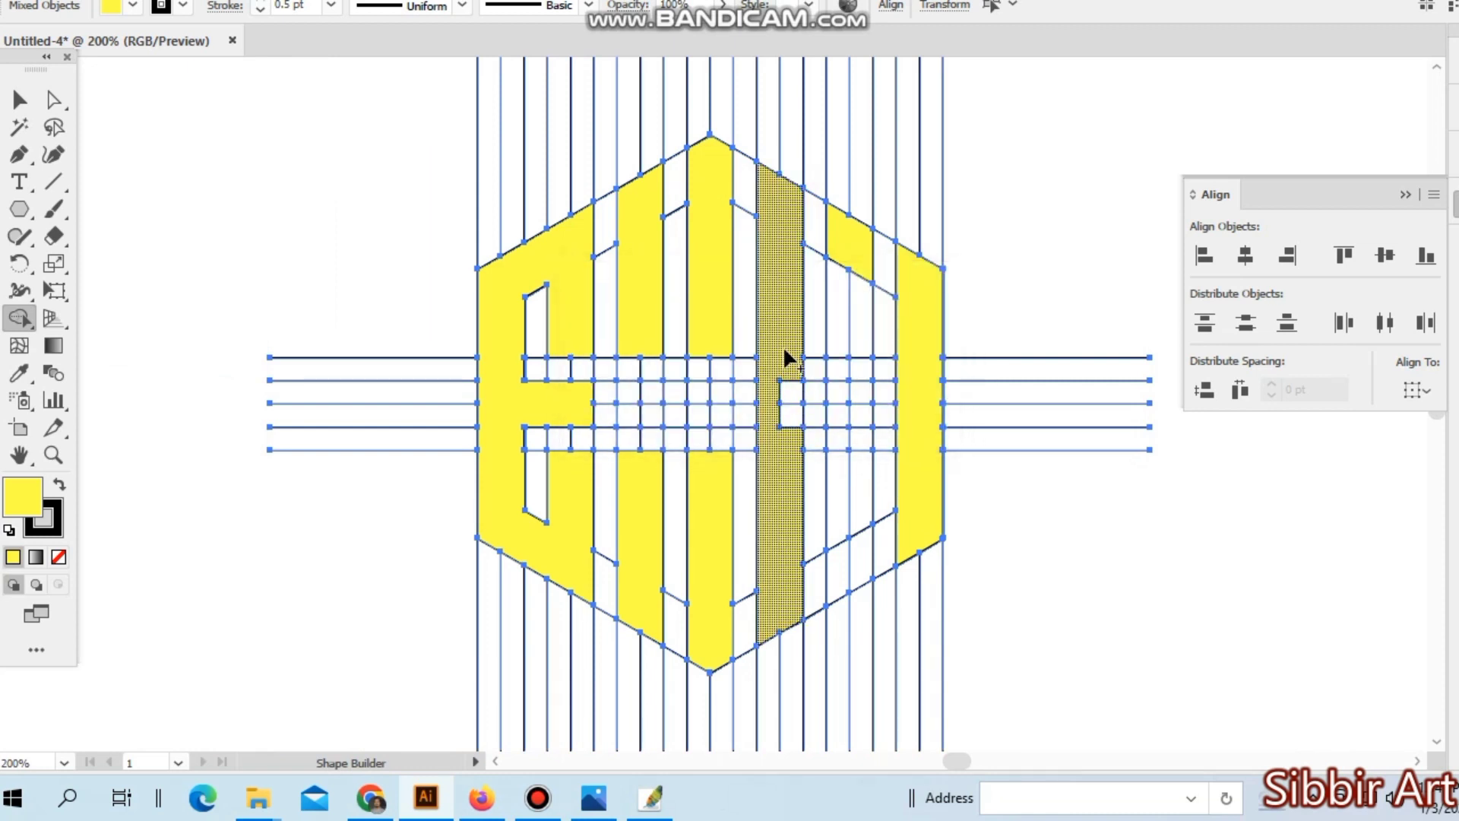
- Merge the full-height bar between the sixteenth and eighteenth vertical lines and join all three bars along the upper-right band into an M
{"action": "mouse_move", "coordinate": [840, 258]}
{"action": "left_mouse_down"}
{"action": "mouse_move", "coordinate": [865, 363]}
{"action": "mouse_move", "coordinate": [841, 456]}
{"action": "mouse_move", "coordinate": [831, 372]}
{"action": "left_mouse_up"}
{"action": "left_click_drag", "start_coordinate": [855, 479], "coordinate": [847, 589]}
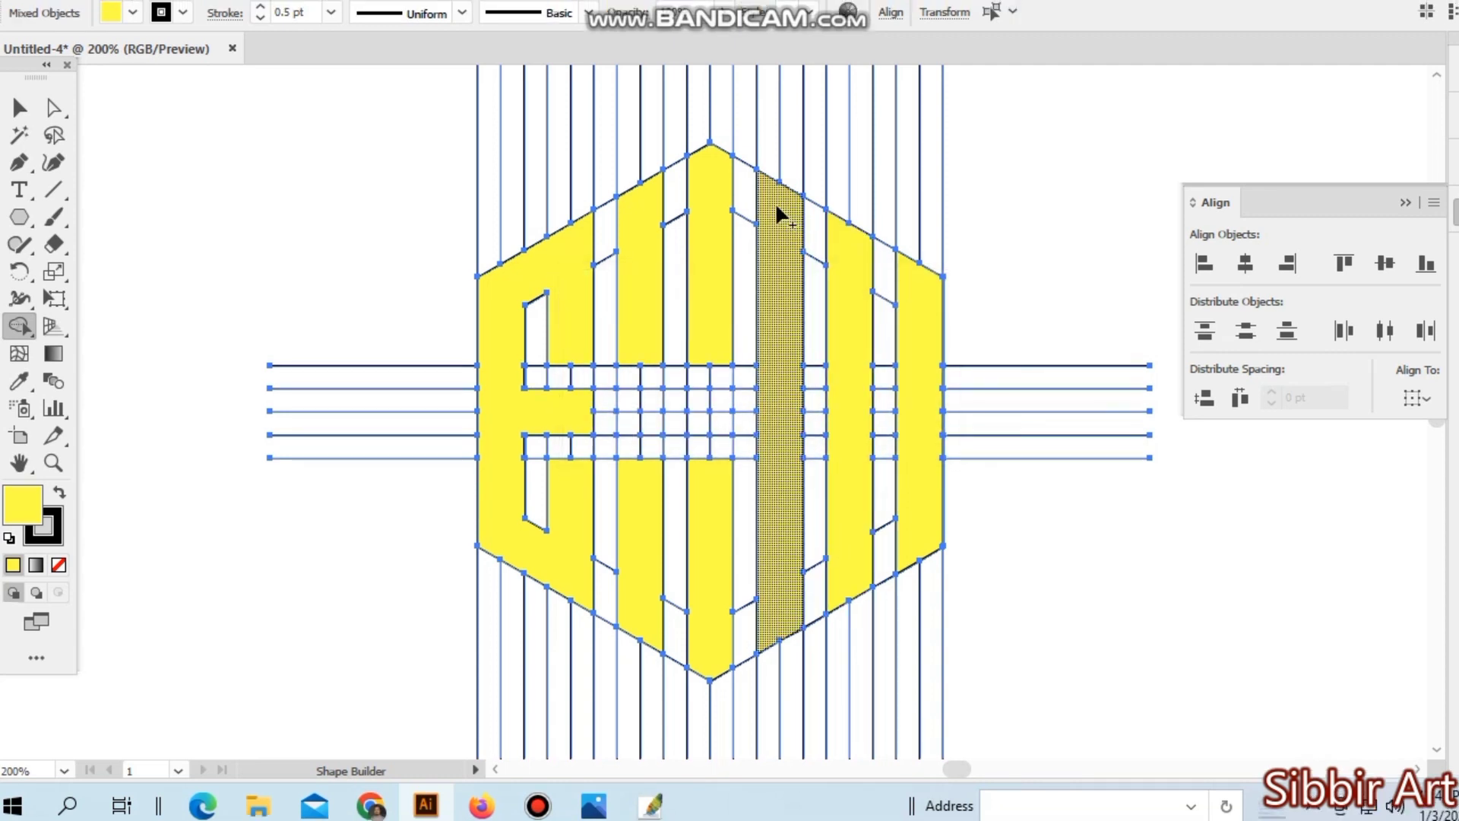
{"action": "left_click_drag", "start_coordinate": [777, 199], "coordinate": [918, 286]}
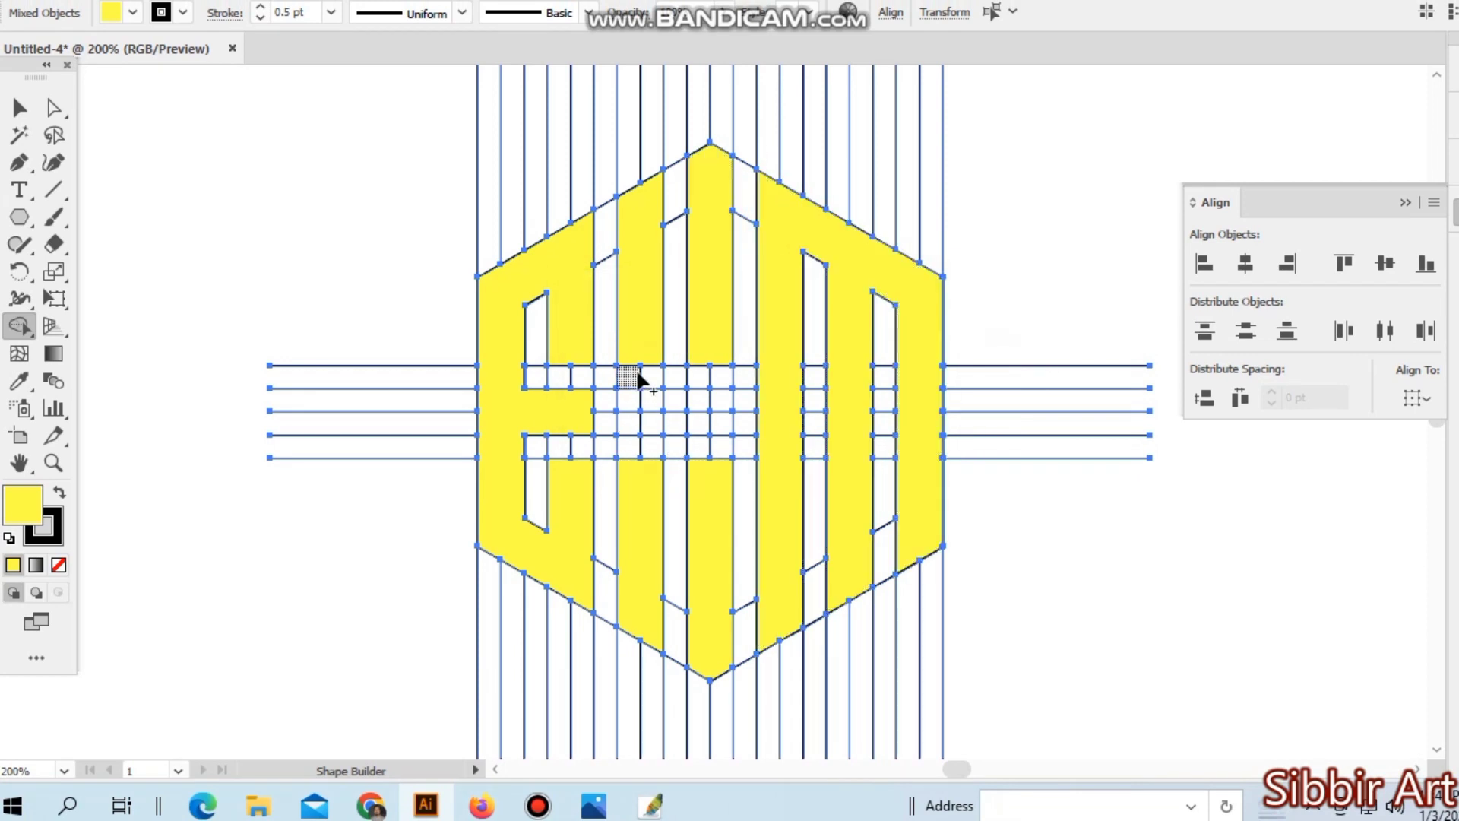
- Merge a two-cell-high crossbar at the hexagon's middle, joining the S's upper-left bar to its lower-right bar
{"action": "key", "text": "ctrl+space"}
{"action": "left_click", "coordinate": [737, 452], "text": "ctrl"}
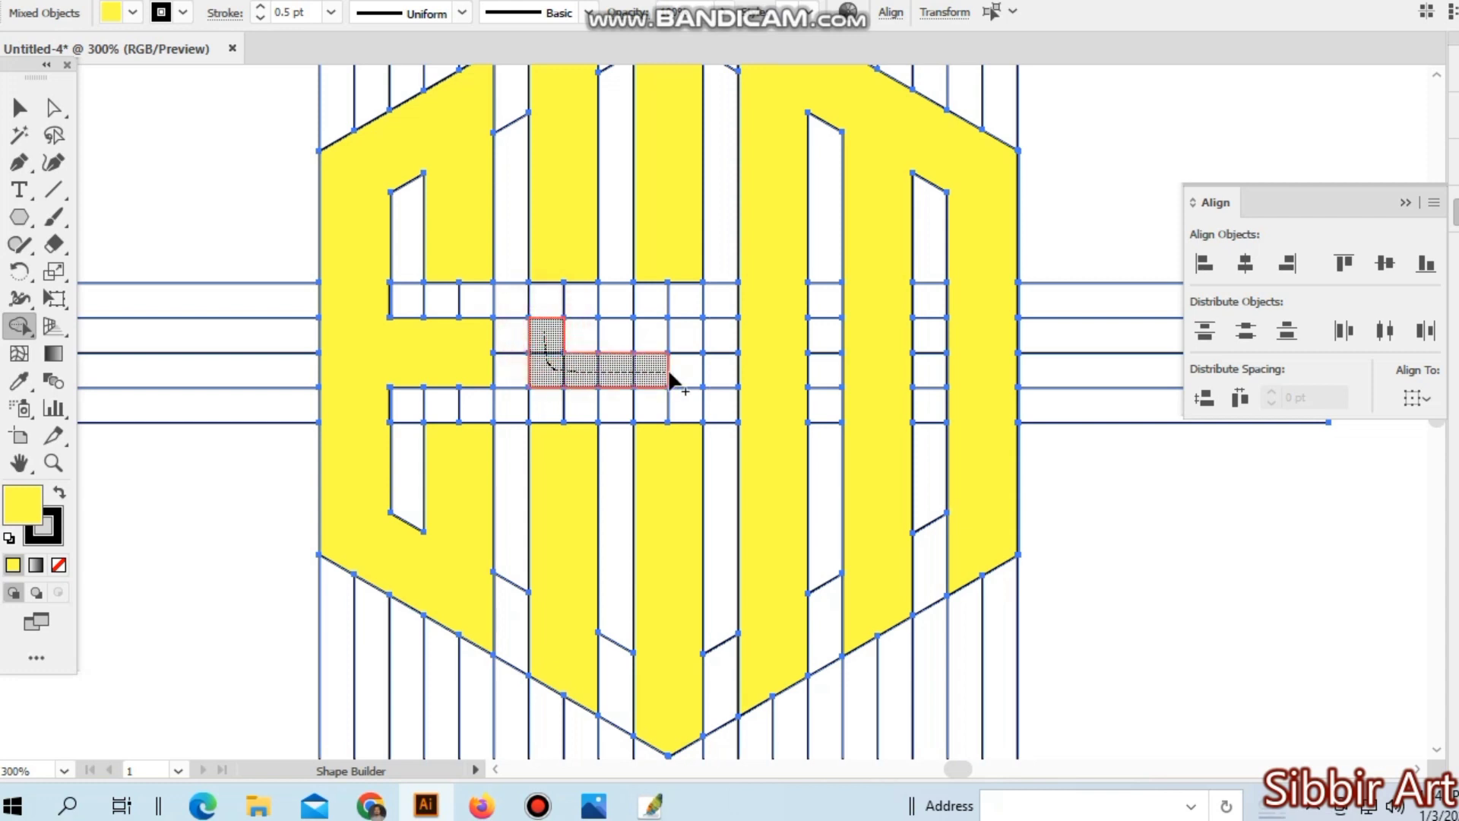
{"action": "left_click_drag", "start_coordinate": [678, 429], "coordinate": [681, 439]}
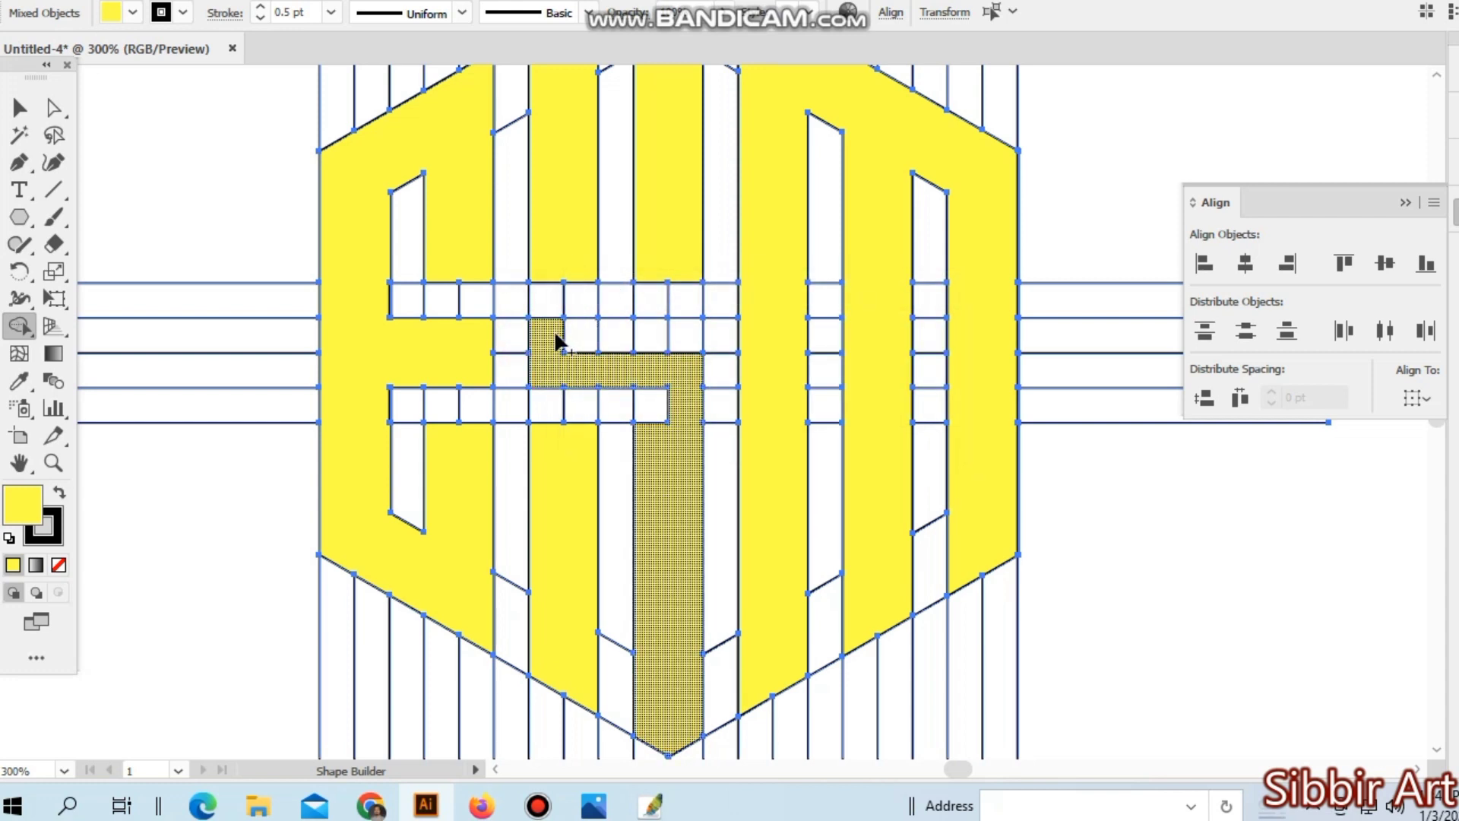
{"action": "mouse_move", "coordinate": [555, 332]}
{"action": "left_mouse_down"}
{"action": "mouse_move", "coordinate": [686, 342]}
{"action": "mouse_move", "coordinate": [675, 435]}
{"action": "mouse_move", "coordinate": [658, 391]}
{"action": "left_mouse_up"}
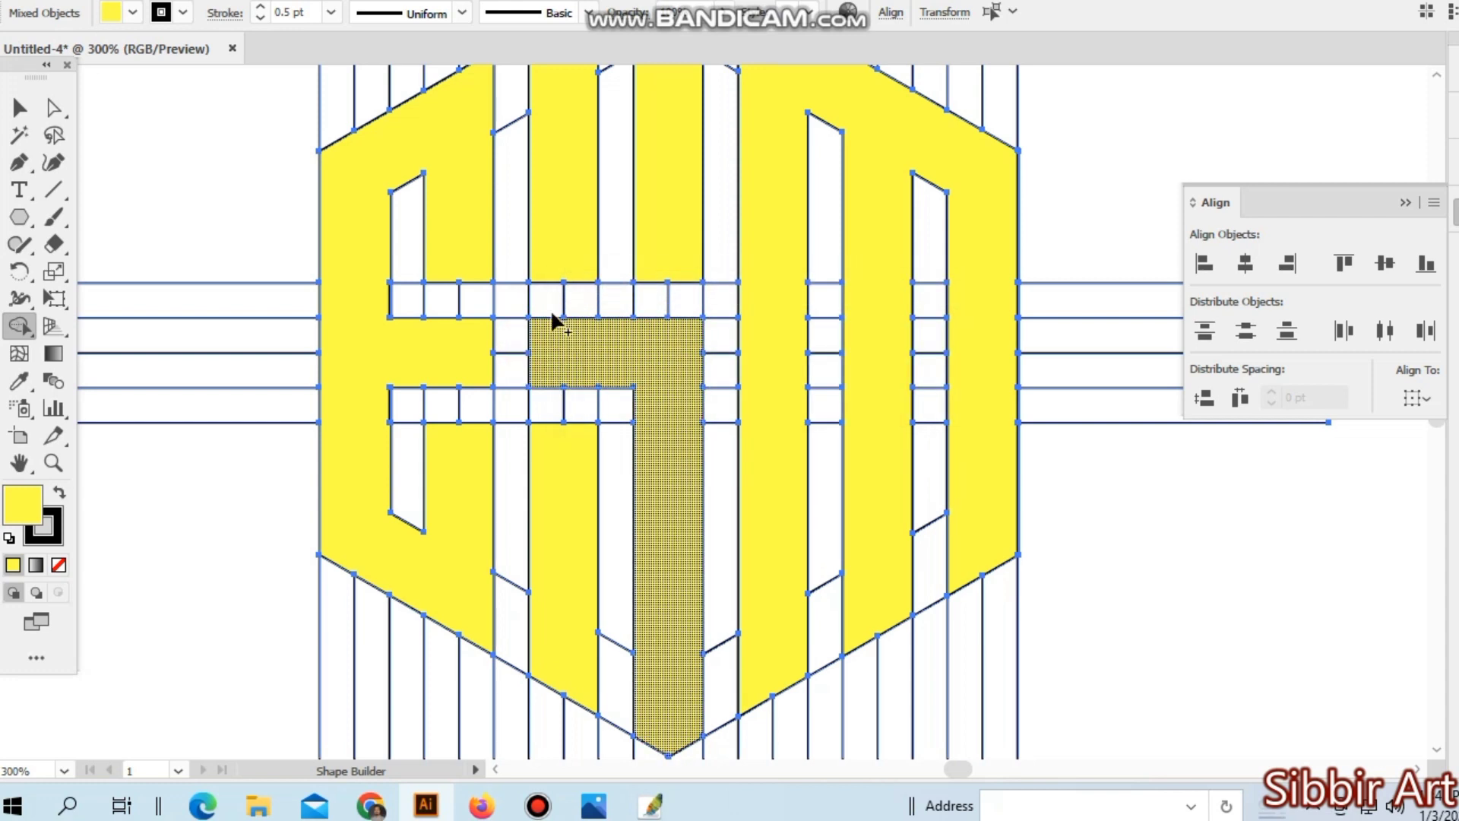
{"action": "left_click_drag", "start_coordinate": [553, 272], "coordinate": [603, 319]}
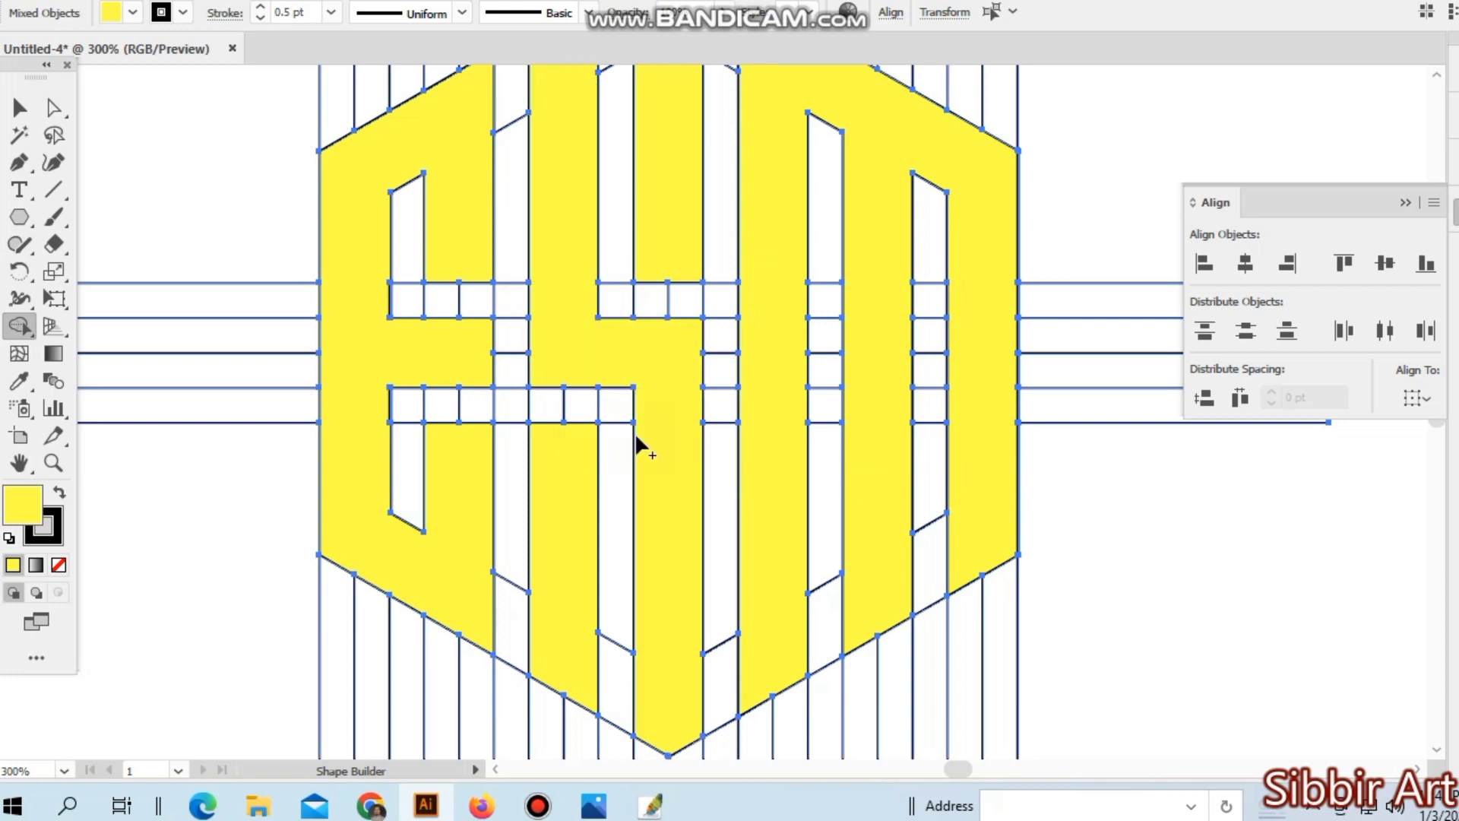
- Join the bars of the S across the gaps along the outer hexagon's upper and lower edges
{"action": "scroll", "coordinate": [636, 440], "scroll_direction": "down", "scroll_amount": 2}
{"action": "key", "text": "ctrl+minus"}
{"action": "key", "text": "ctrl+minus"}
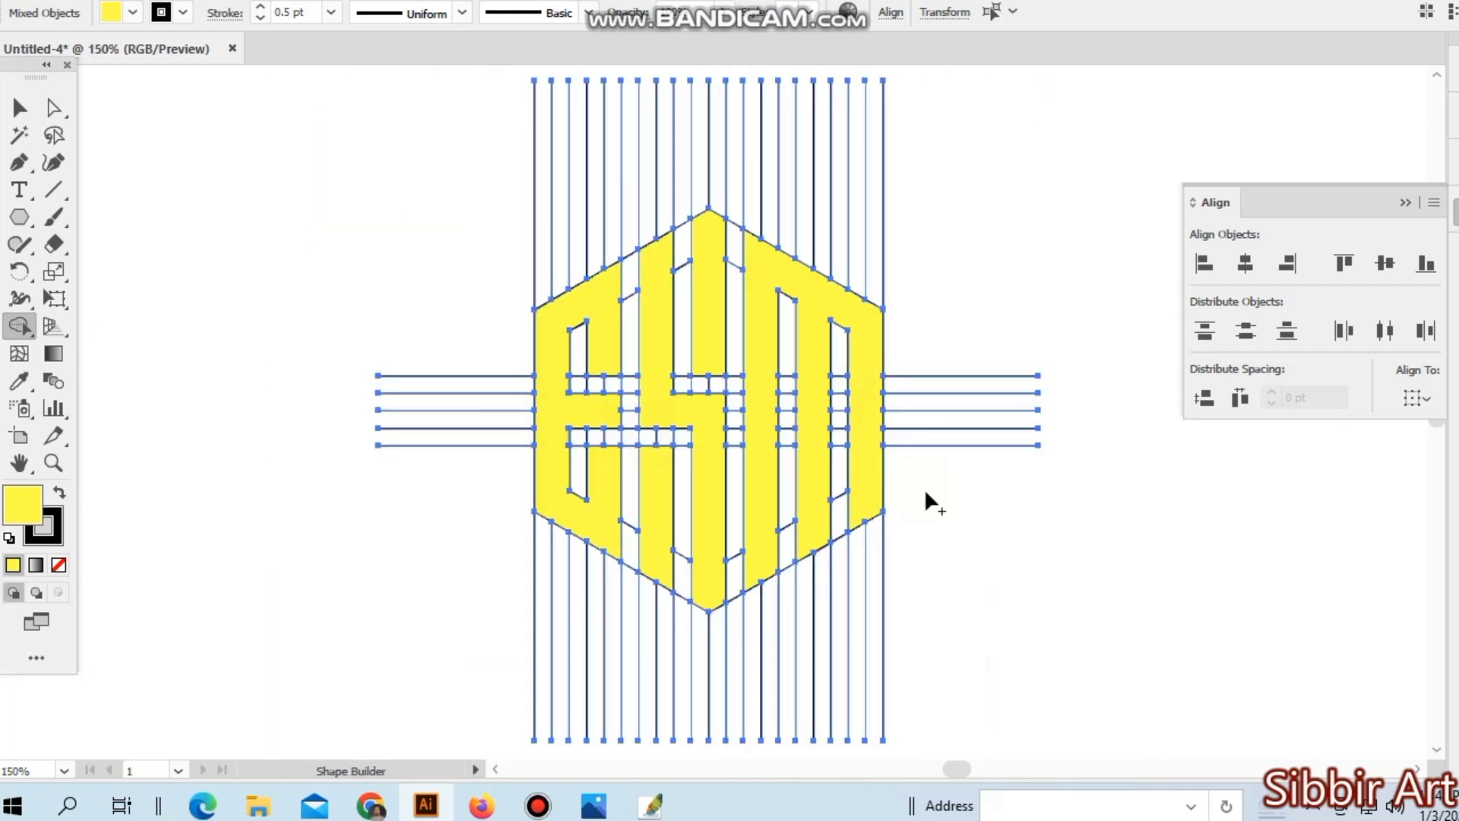
{"action": "mouse_move", "coordinate": [652, 243]}
{"action": "left_mouse_down"}
{"action": "mouse_move", "coordinate": [684, 234]}
{"action": "mouse_move", "coordinate": [699, 588]}
{"action": "mouse_move", "coordinate": [669, 568]}
{"action": "mouse_move", "coordinate": [705, 597]}
{"action": "left_mouse_up"}
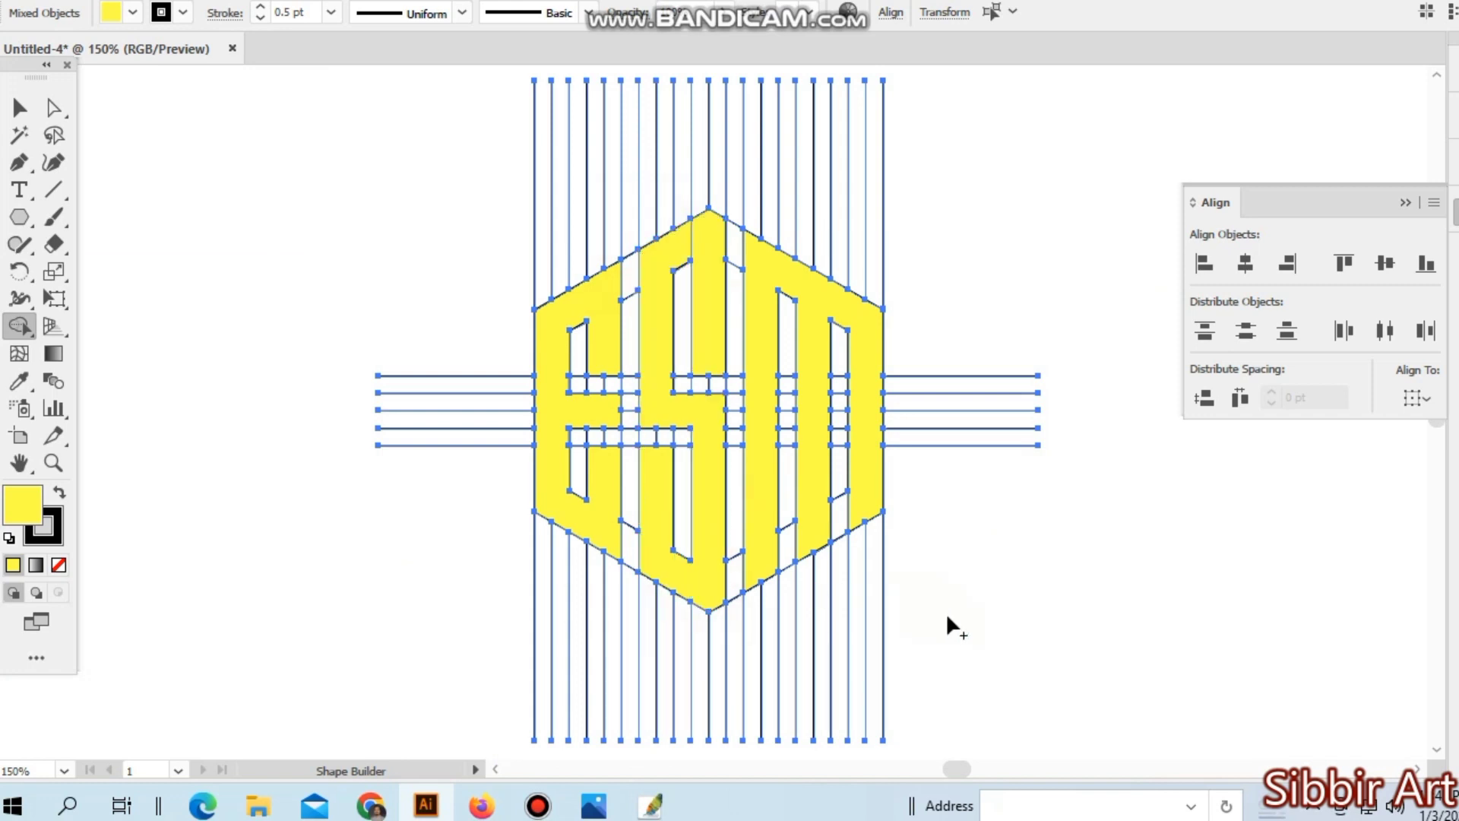
- Select the yellow letter shapes and try to move them off the grid, then undo the move
{"action": "left_click", "coordinate": [19, 108]}
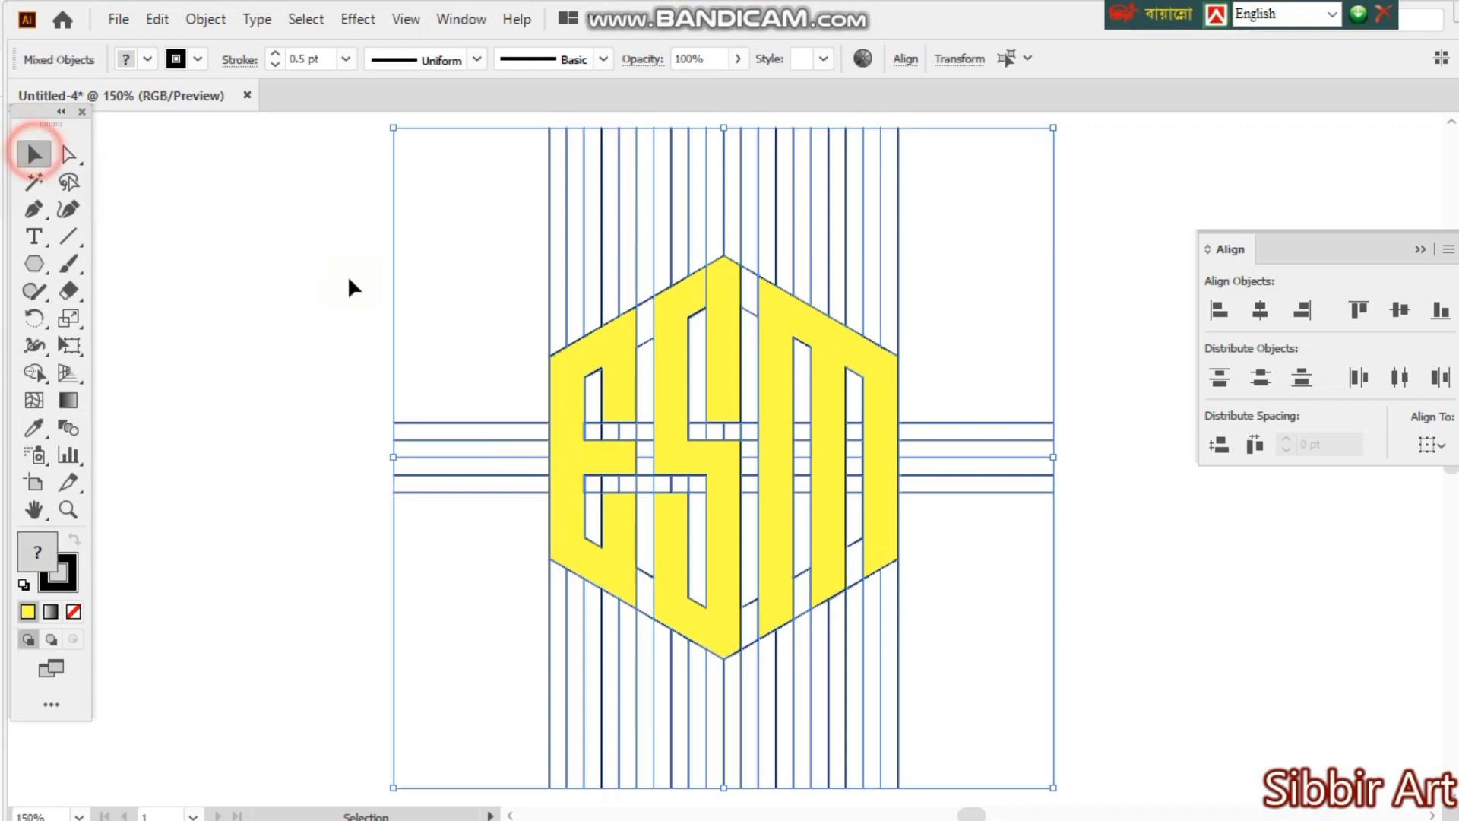
{"action": "left_click", "coordinate": [386, 283]}
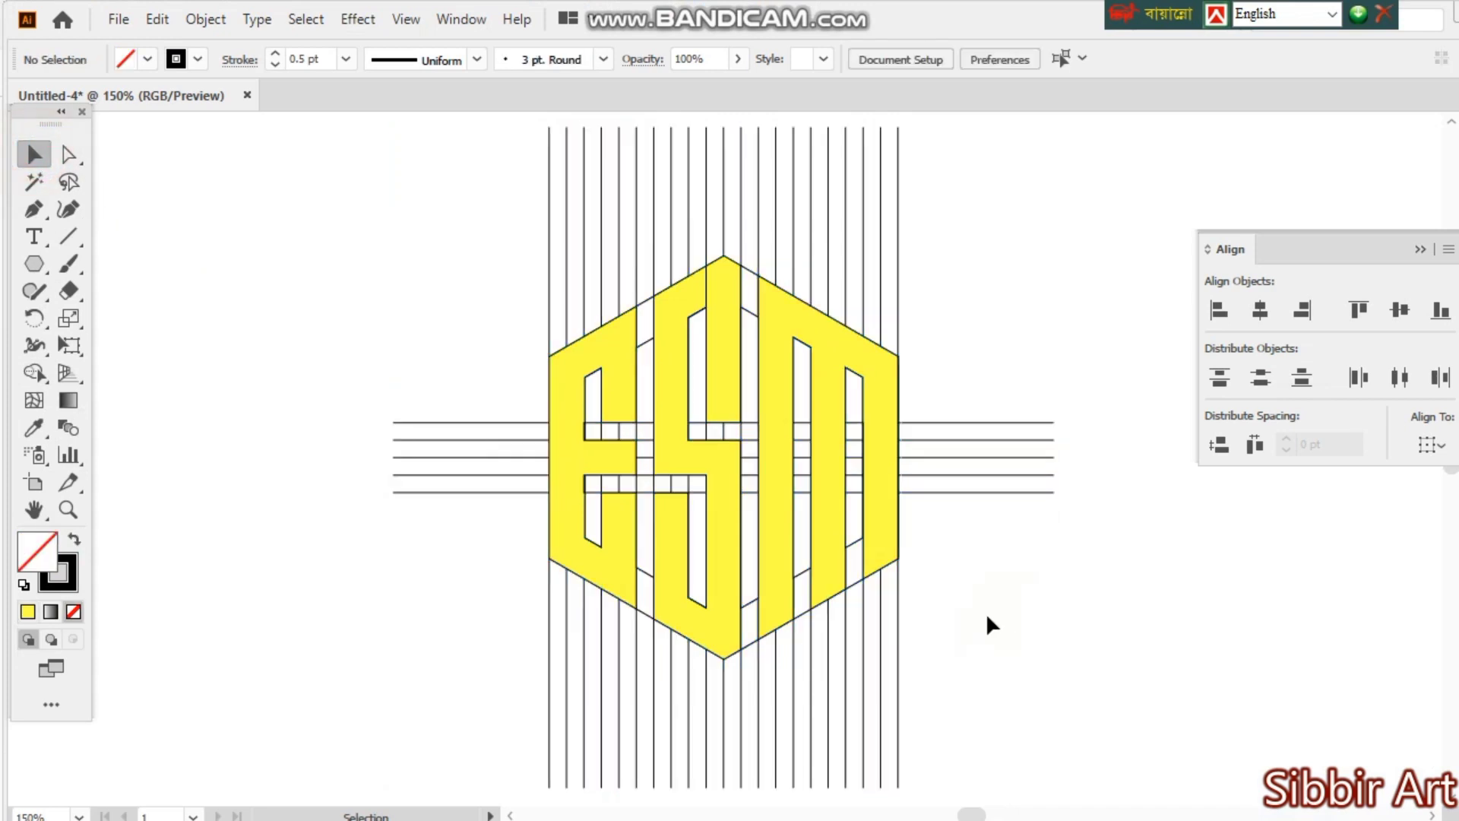
{"action": "left_click", "coordinate": [985, 617]}
{"action": "left_click", "coordinate": [885, 499]}
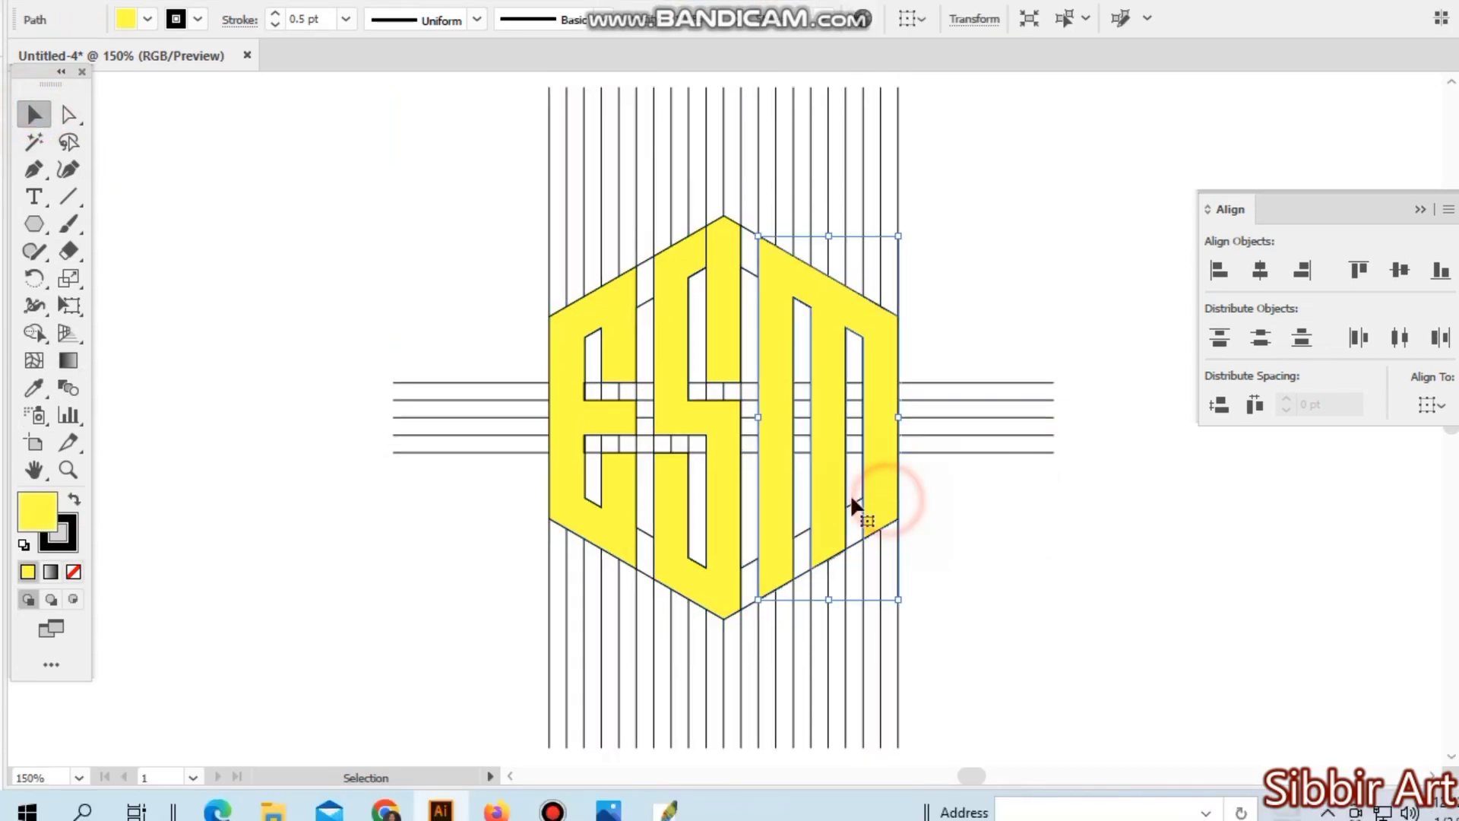
{"action": "left_click", "coordinate": [723, 499], "text": "shift"}
{"action": "left_click", "coordinate": [622, 508], "text": "shift"}
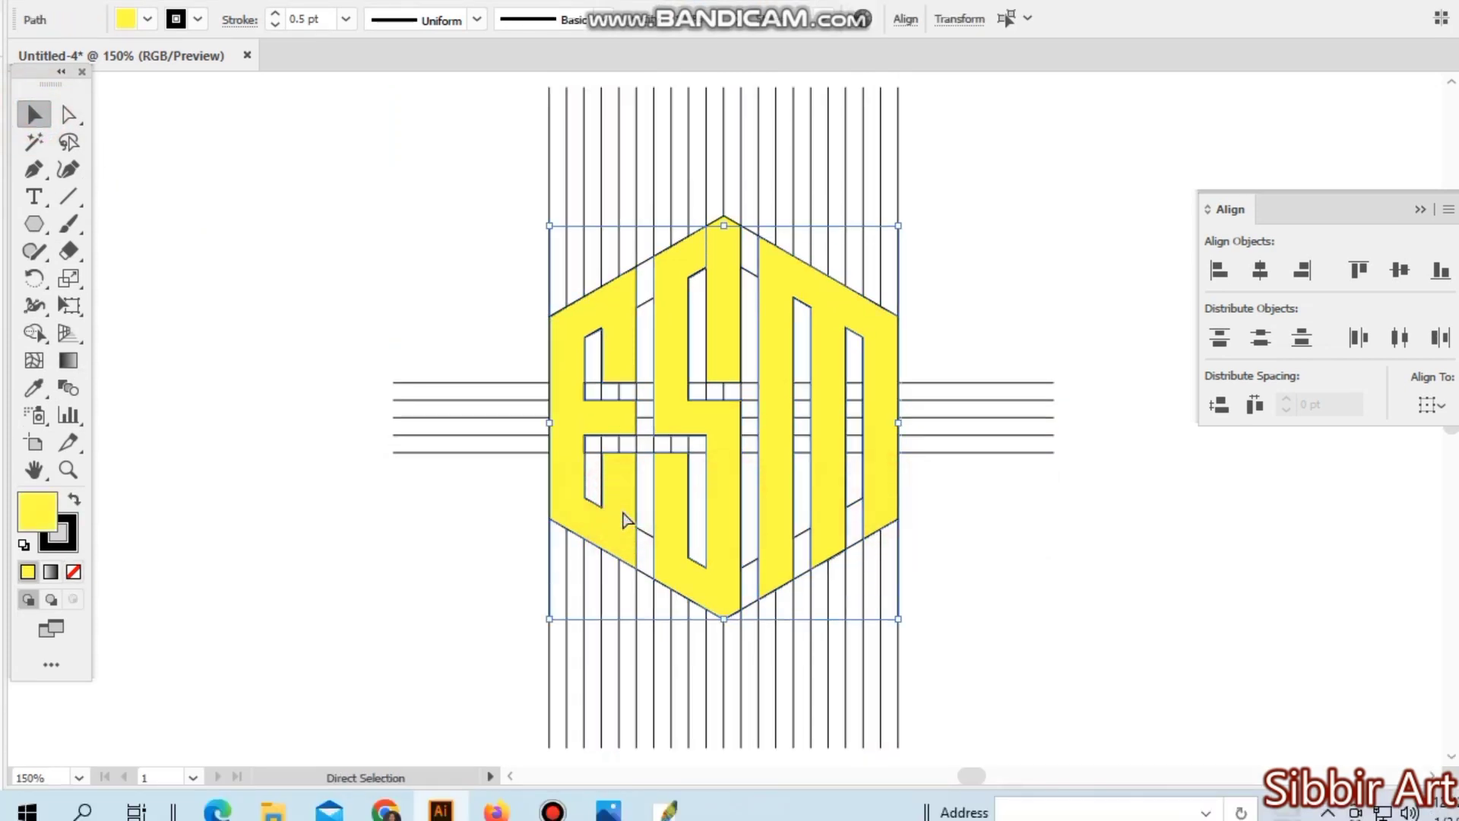
{"action": "key", "text": "ctrl+minus"}
{"action": "key", "text": "ctrl+minus"}
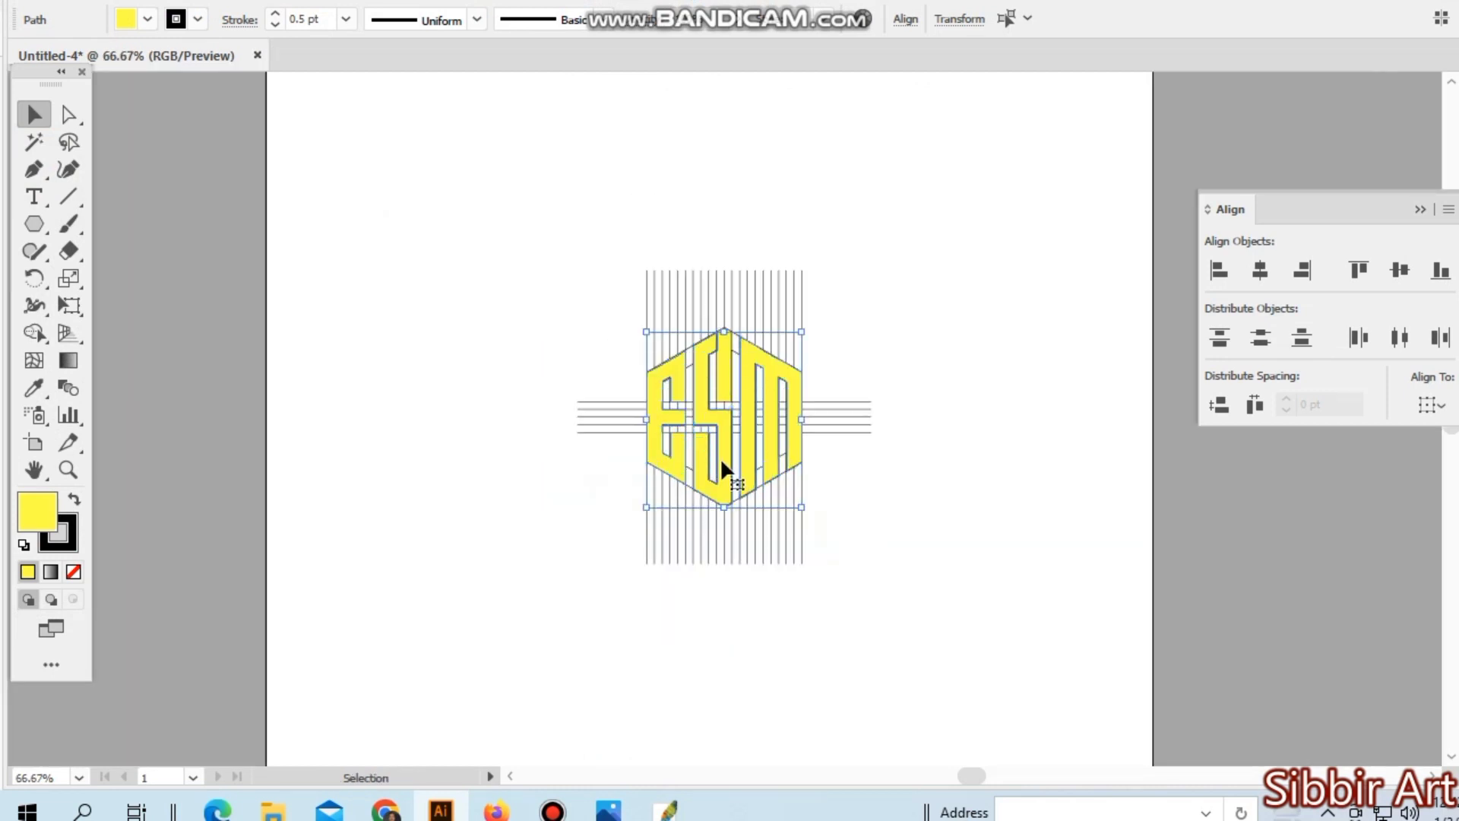
{"action": "left_click_drag", "start_coordinate": [721, 461], "coordinate": [946, 336]}
{"action": "key", "text": "ctrl+z"}
- Reselect the entire grid and merge the S's separate upper-right bar into the rest of the letter with the Shape Builder
{"action": "left_click_drag", "start_coordinate": [572, 230], "coordinate": [958, 553]}
{"action": "left_click", "coordinate": [713, 383], "text": "ctrl"}
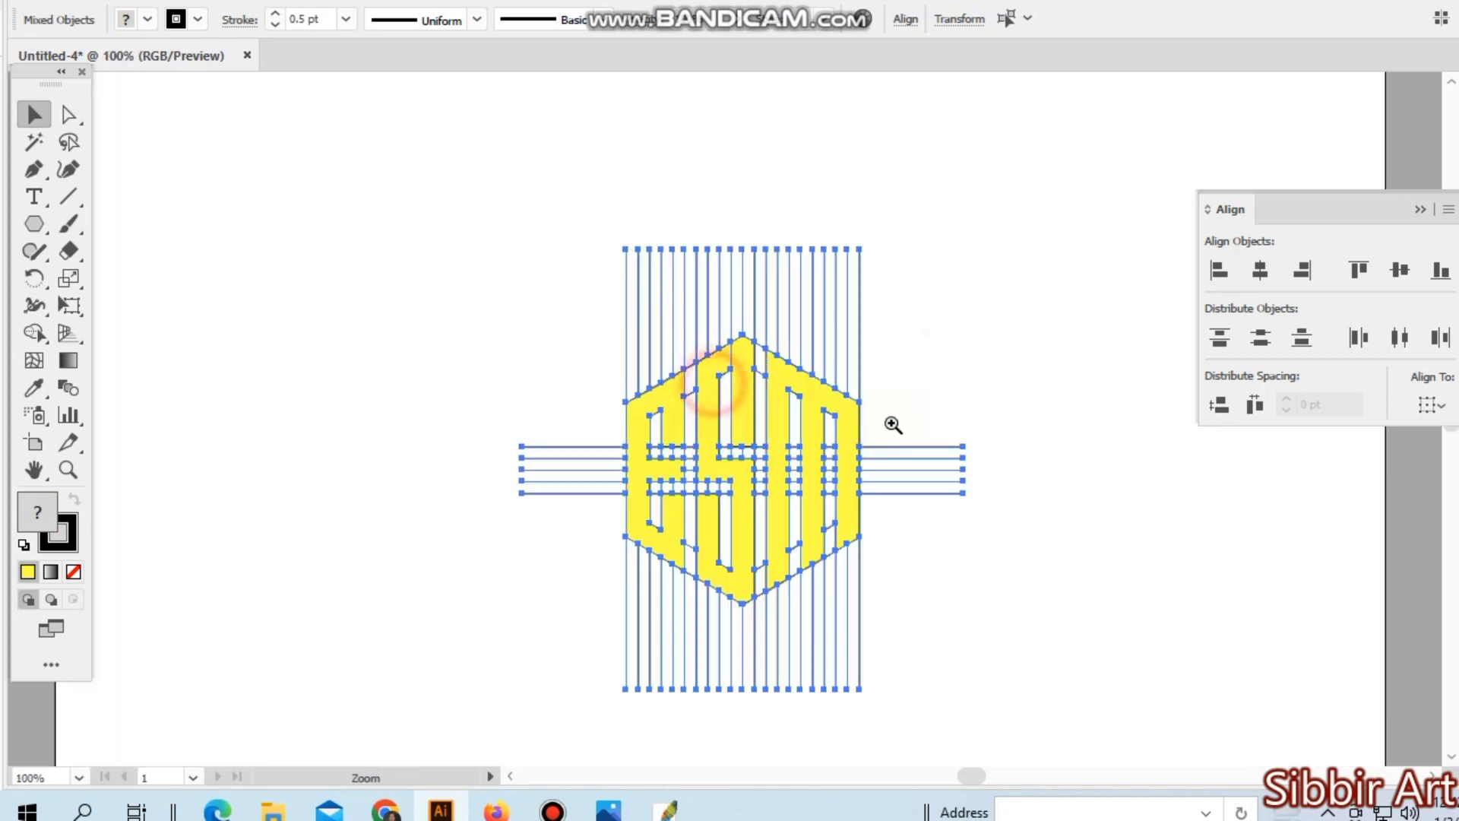
{"action": "left_click", "coordinate": [781, 387], "text": "ctrl"}
{"action": "left_click", "coordinate": [772, 396], "text": "ctrl"}
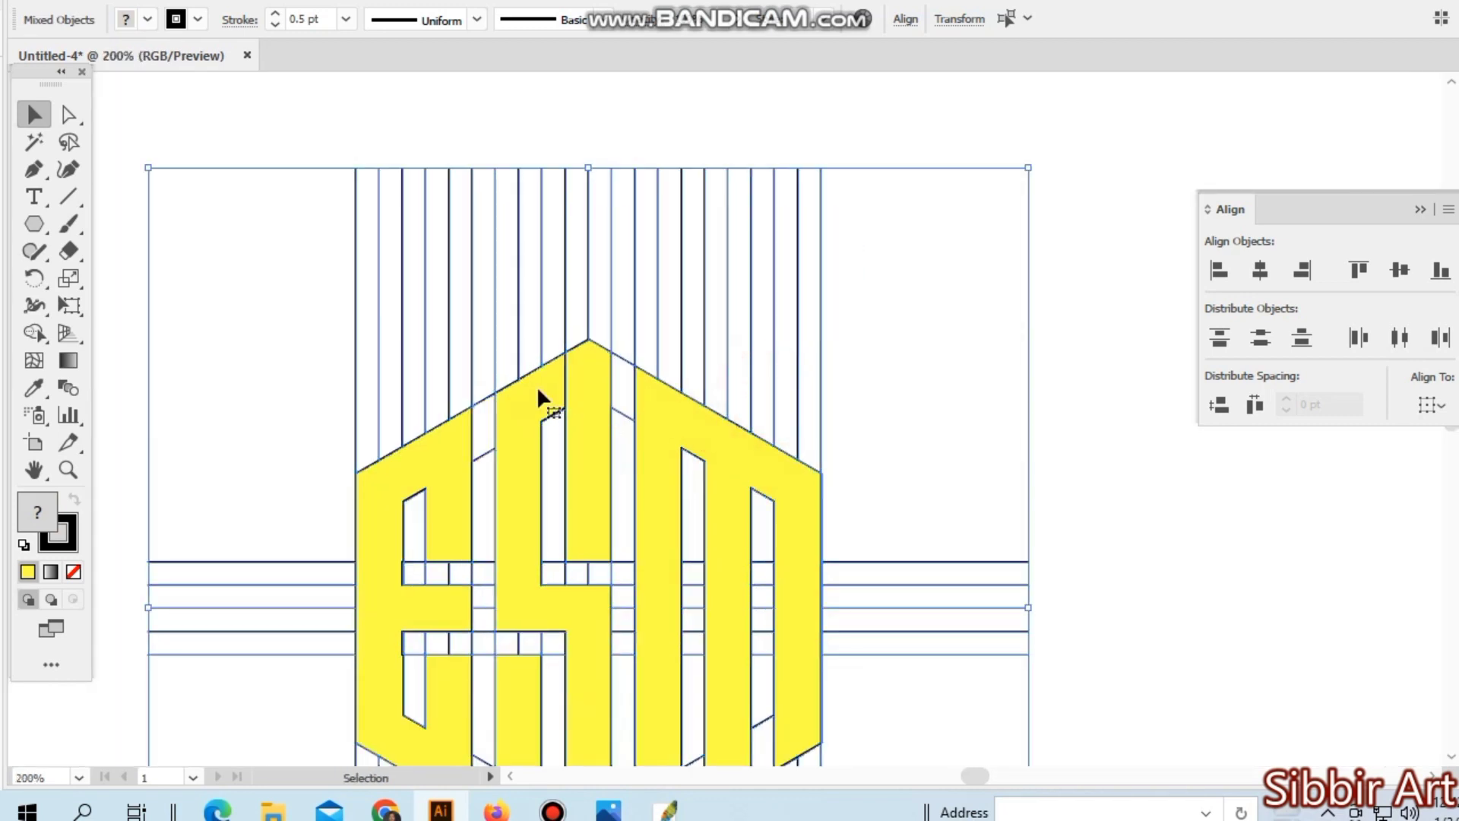
{"action": "left_click", "coordinate": [33, 332]}
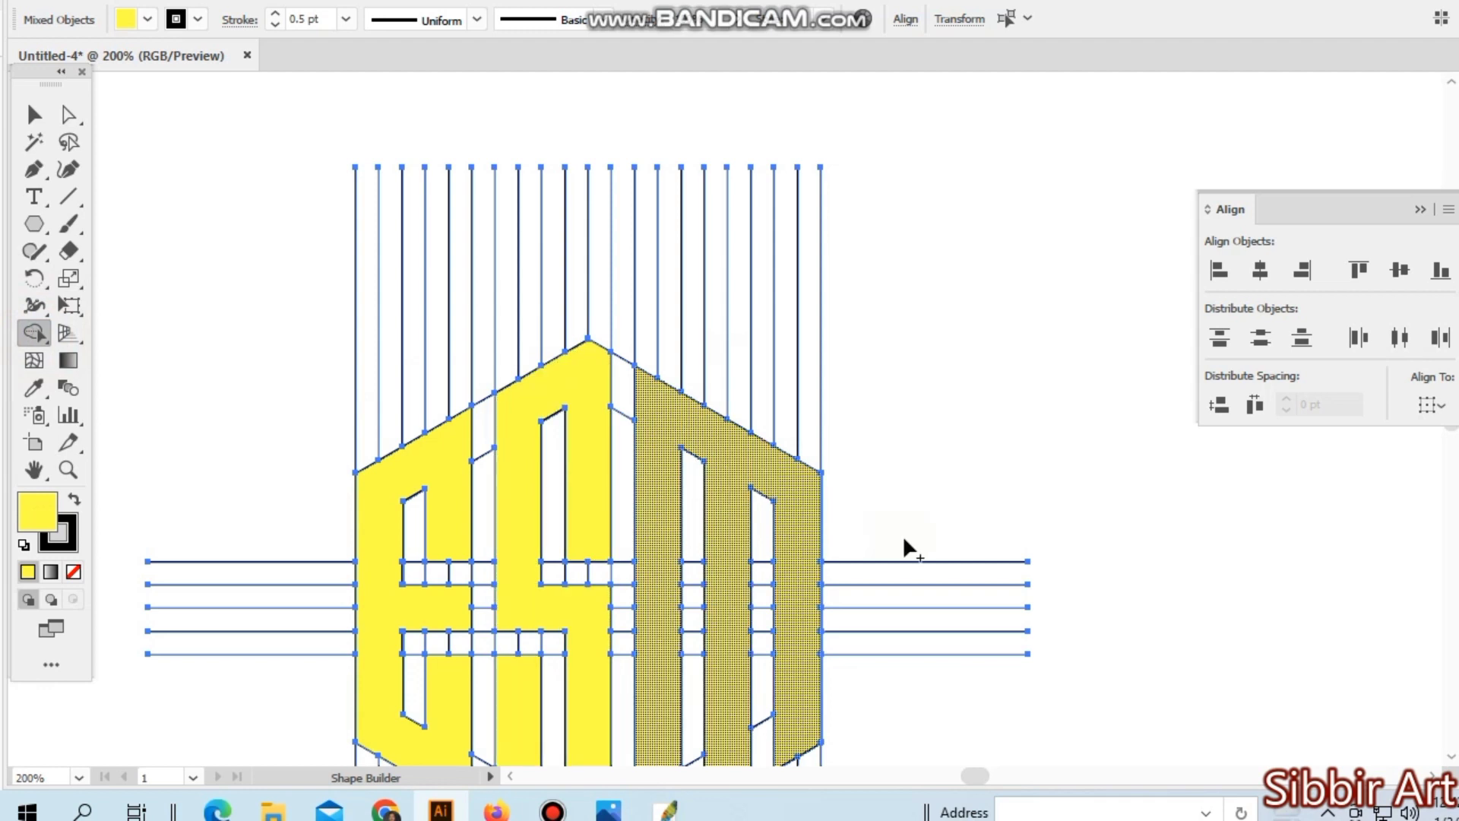
{"action": "key", "text": "ctrl+minus"}
{"action": "key", "text": "ctrl+minus"}
{"action": "key", "text": "ctrl+minus"}
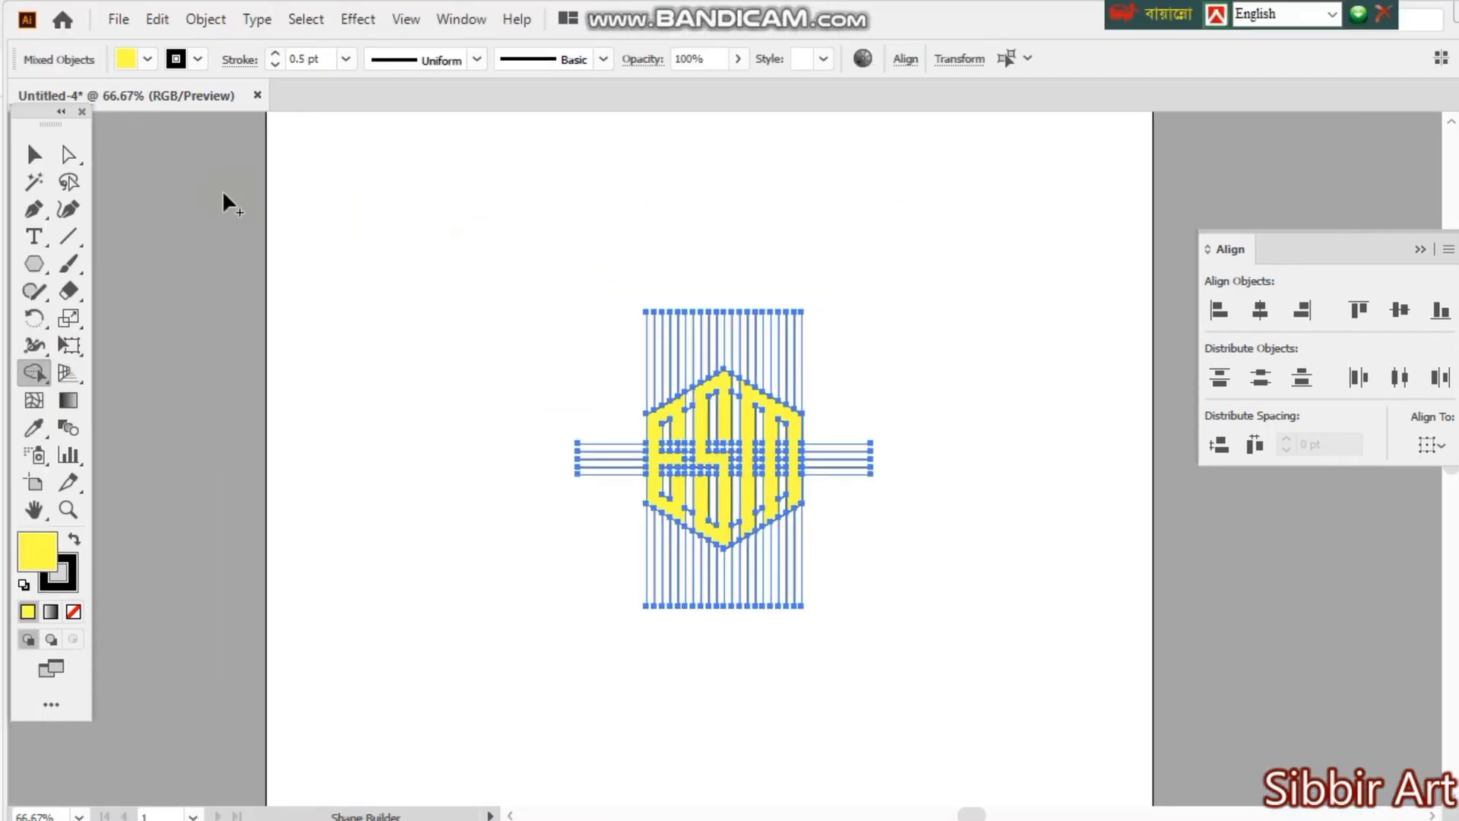
- Select the E, S and M shapes together and move them off the grid to the artboard's upper-left area
{"action": "left_click", "coordinate": [33, 157]}
{"action": "left_click", "coordinate": [339, 190]}
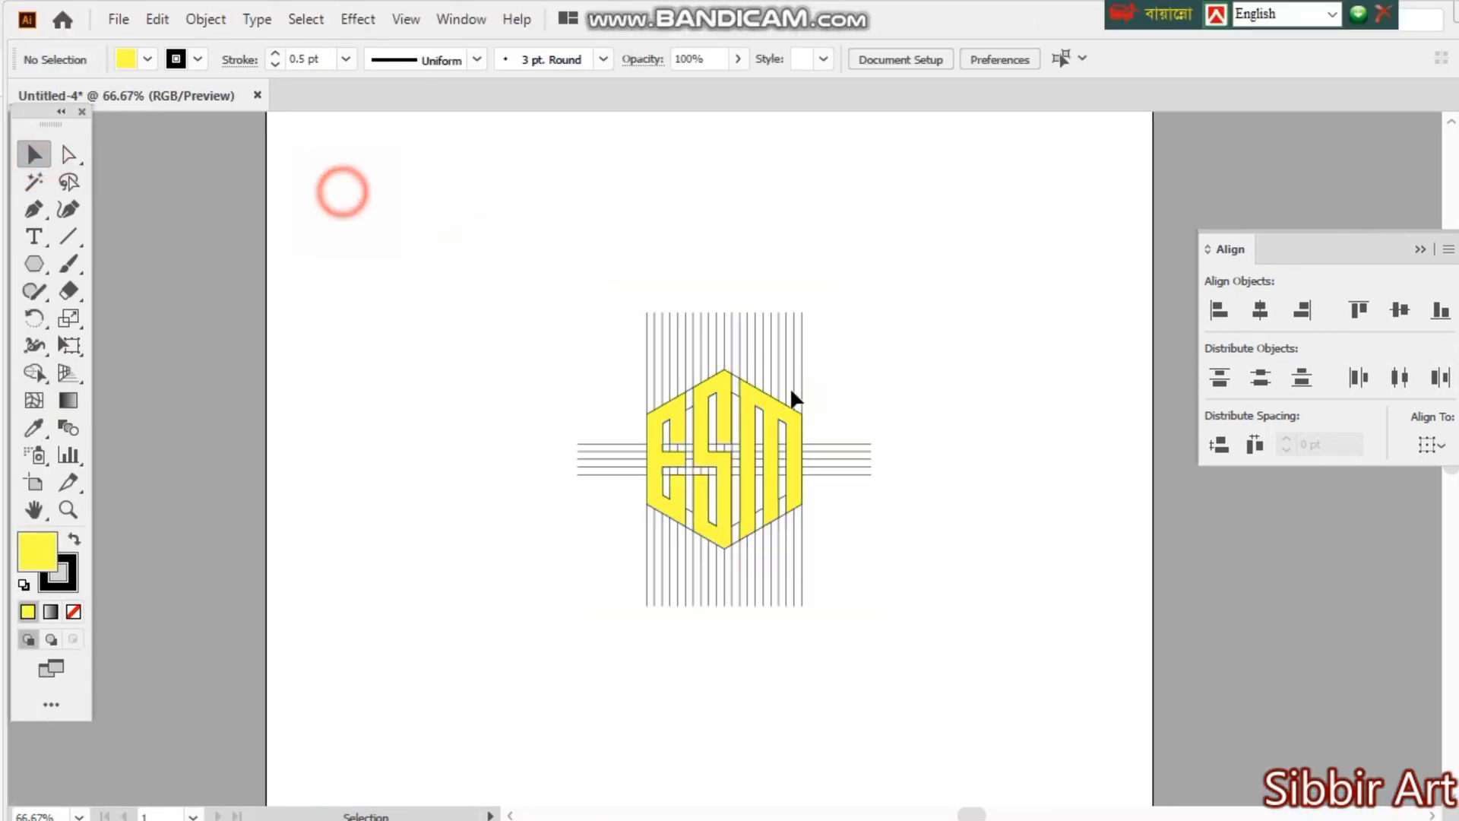
{"action": "left_click", "coordinate": [676, 426]}
{"action": "left_click", "coordinate": [730, 406], "text": "shift"}
{"action": "left_click", "coordinate": [774, 417], "text": "shift"}
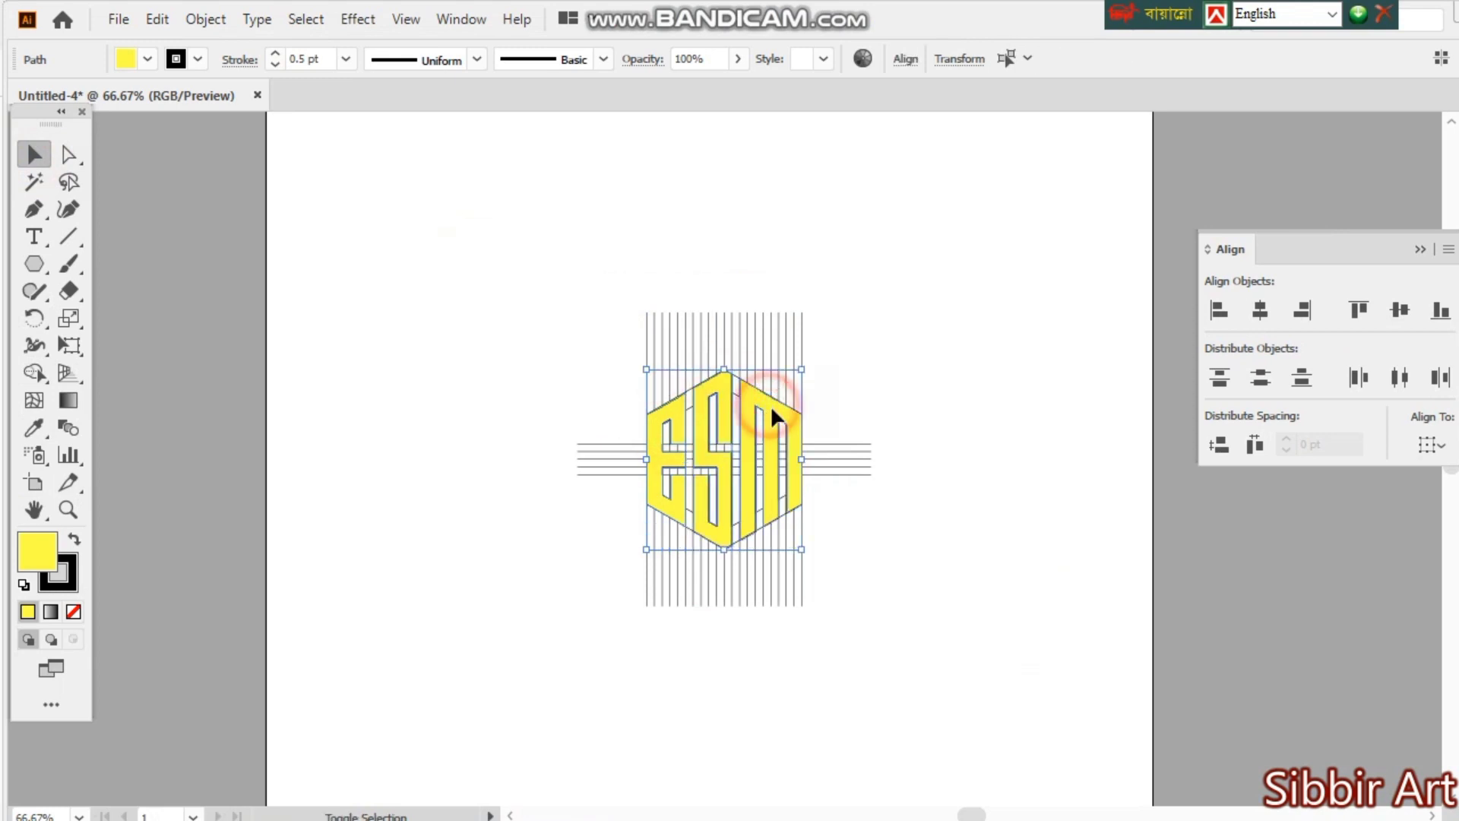
{"action": "left_click_drag", "start_coordinate": [774, 416], "coordinate": [578, 277]}
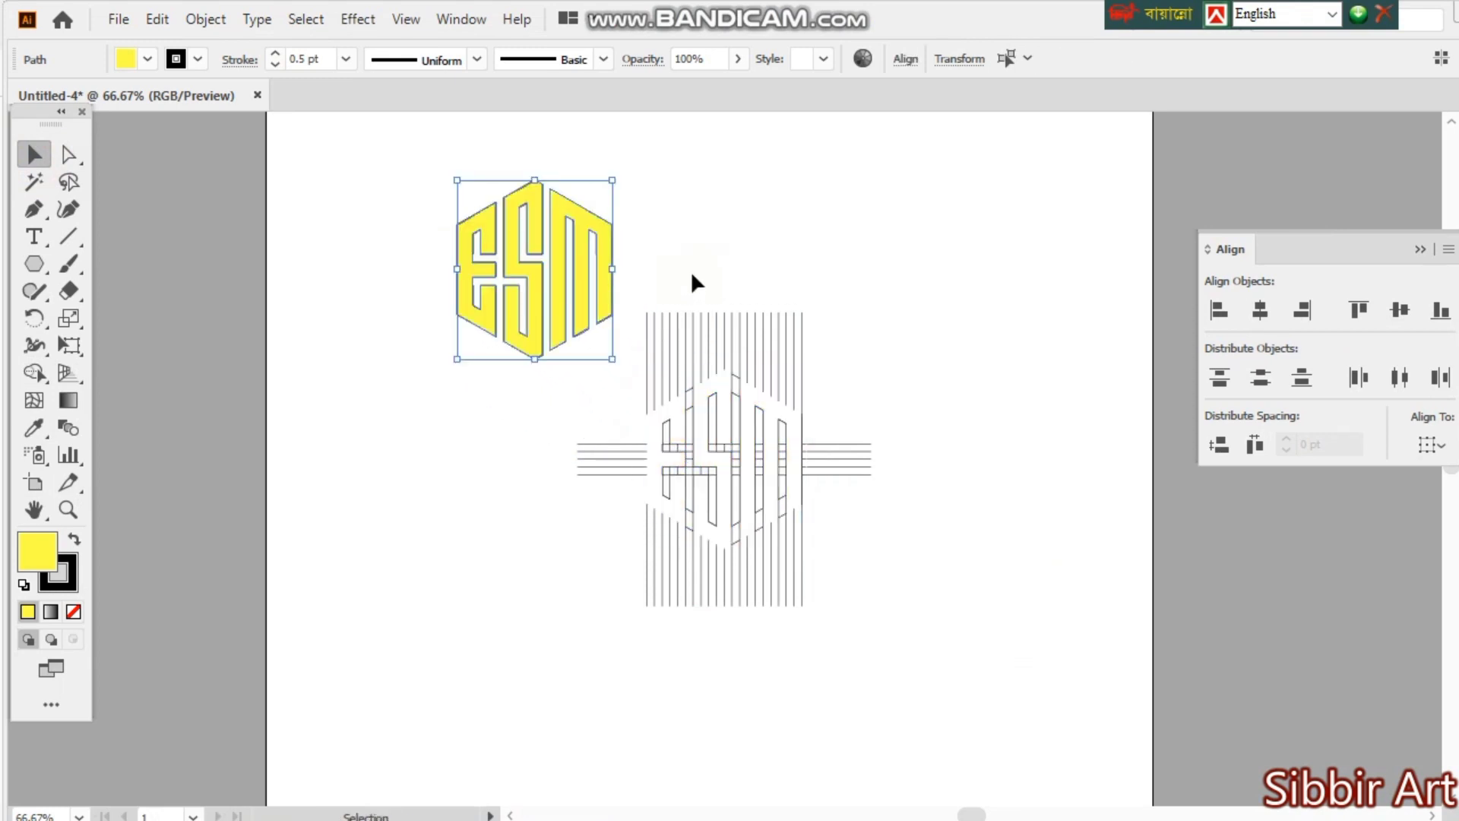
- Delete all leftover grid lines and hexagon pieces, including the short vertical lines that remain
{"action": "left_click", "coordinate": [692, 275]}
{"action": "left_click_drag", "start_coordinate": [603, 374], "coordinate": [914, 581]}
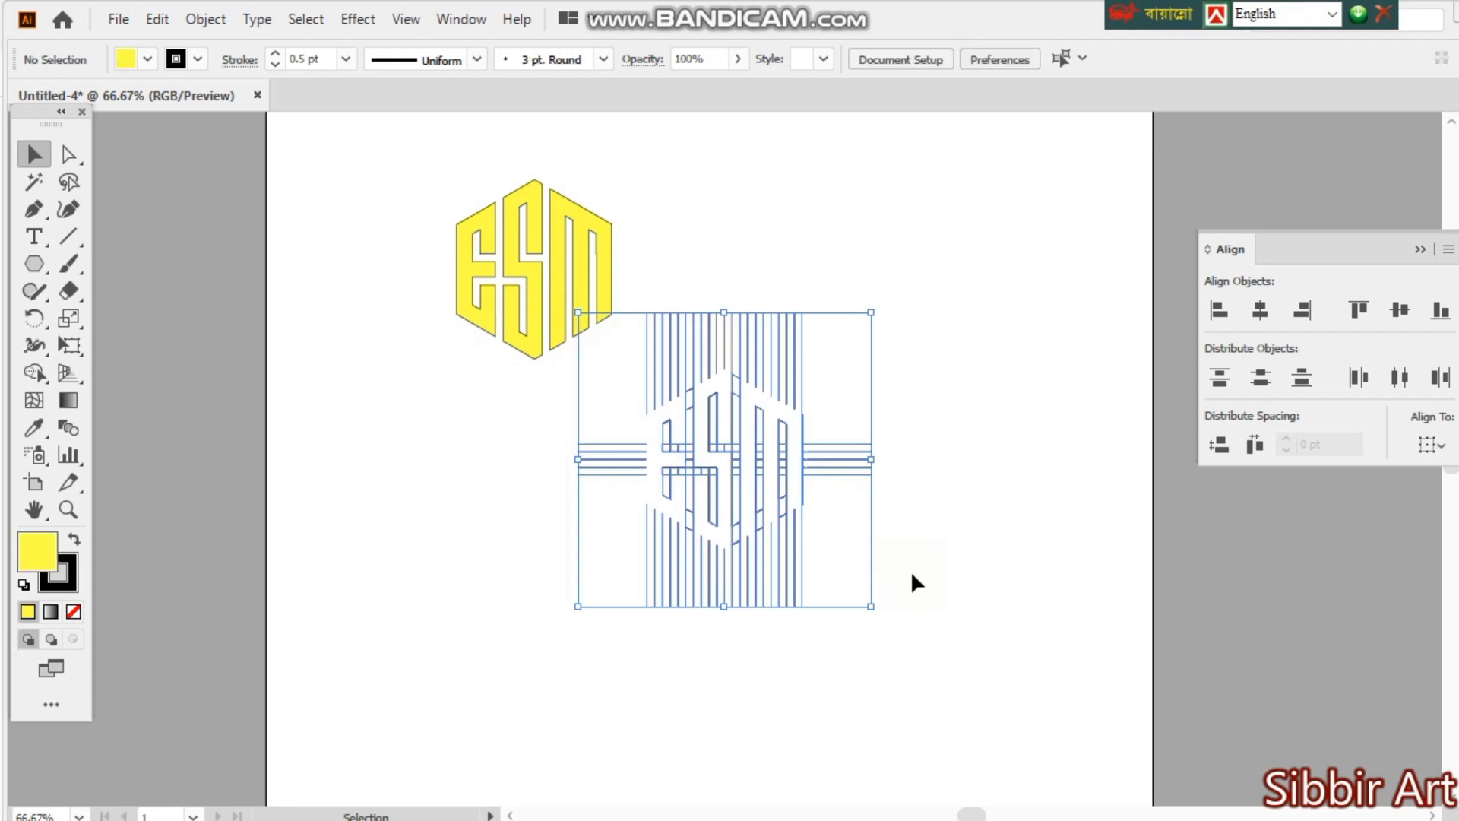
{"action": "key", "text": "Delete"}
{"action": "left_click_drag", "start_coordinate": [679, 335], "coordinate": [924, 422]}
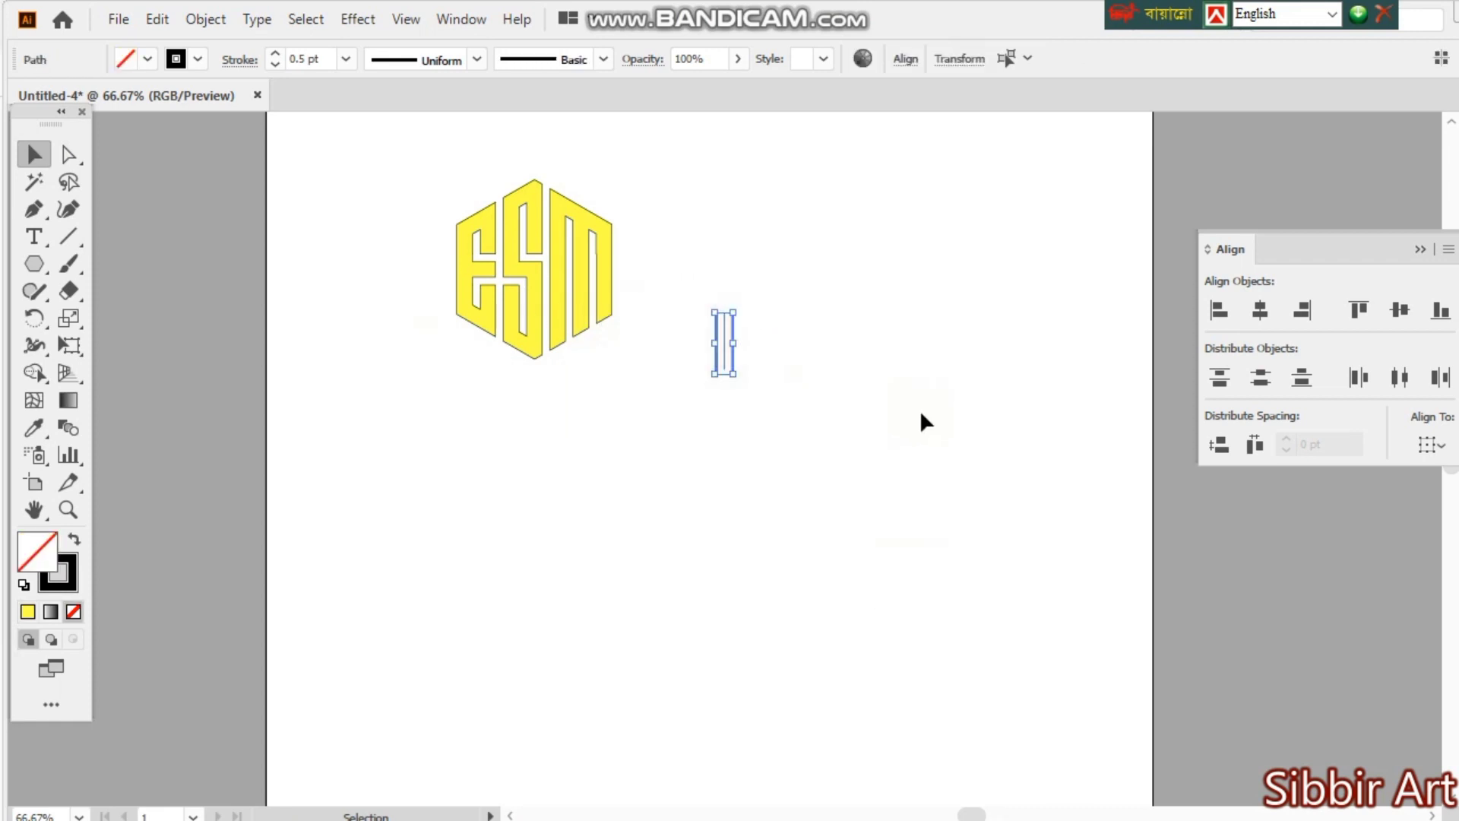
{"action": "left_click", "coordinate": [921, 422]}
- Move the three yellow letters to the middle of the artboard and remove their stroke
{"action": "left_click_drag", "start_coordinate": [441, 234], "coordinate": [641, 384]}
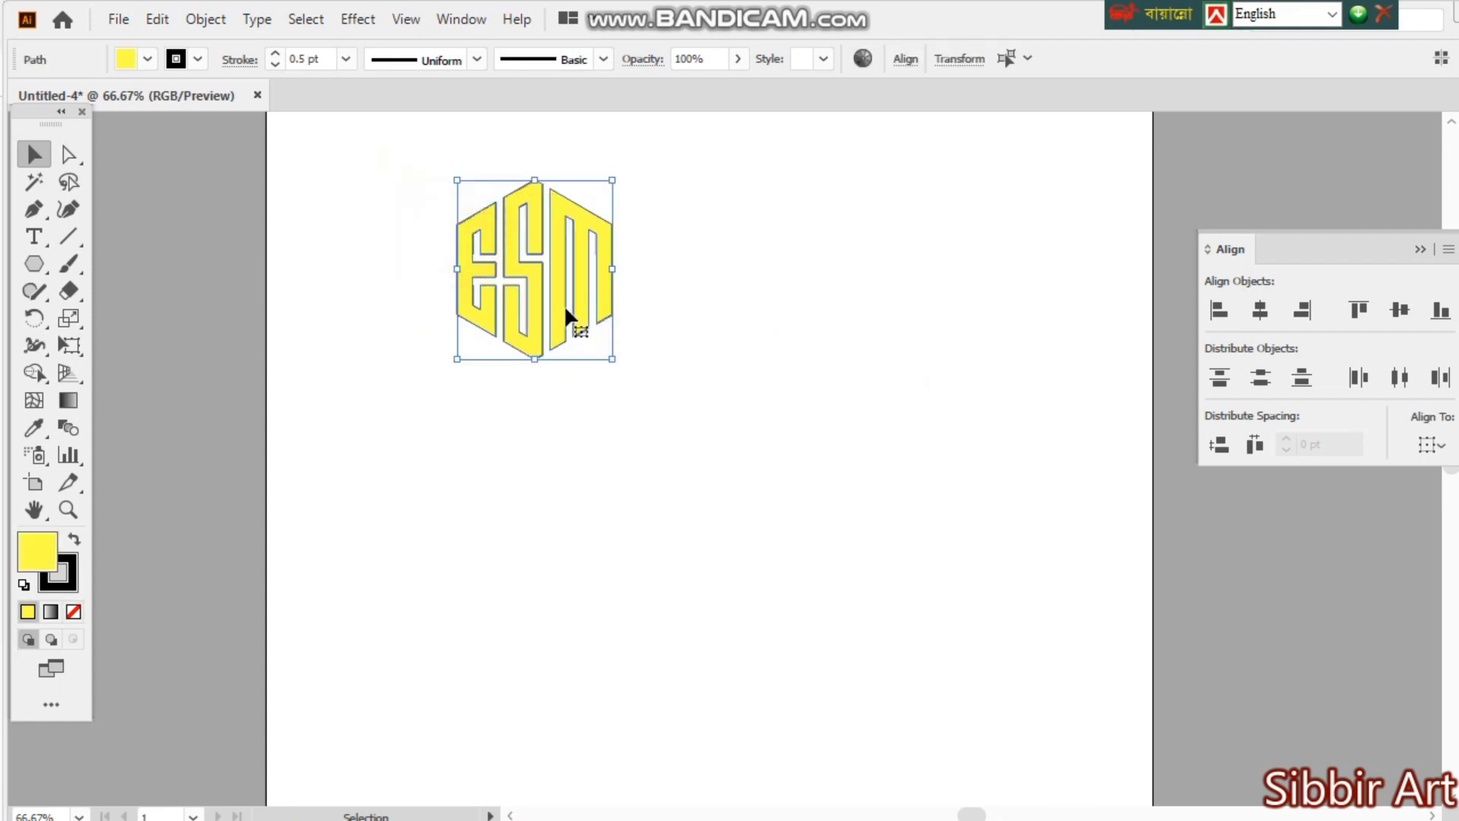
{"action": "left_click_drag", "start_coordinate": [564, 316], "coordinate": [706, 485]}
{"action": "left_click", "coordinate": [706, 484], "text": "ctrl"}
{"action": "left_click", "coordinate": [765, 429], "text": "ctrl"}
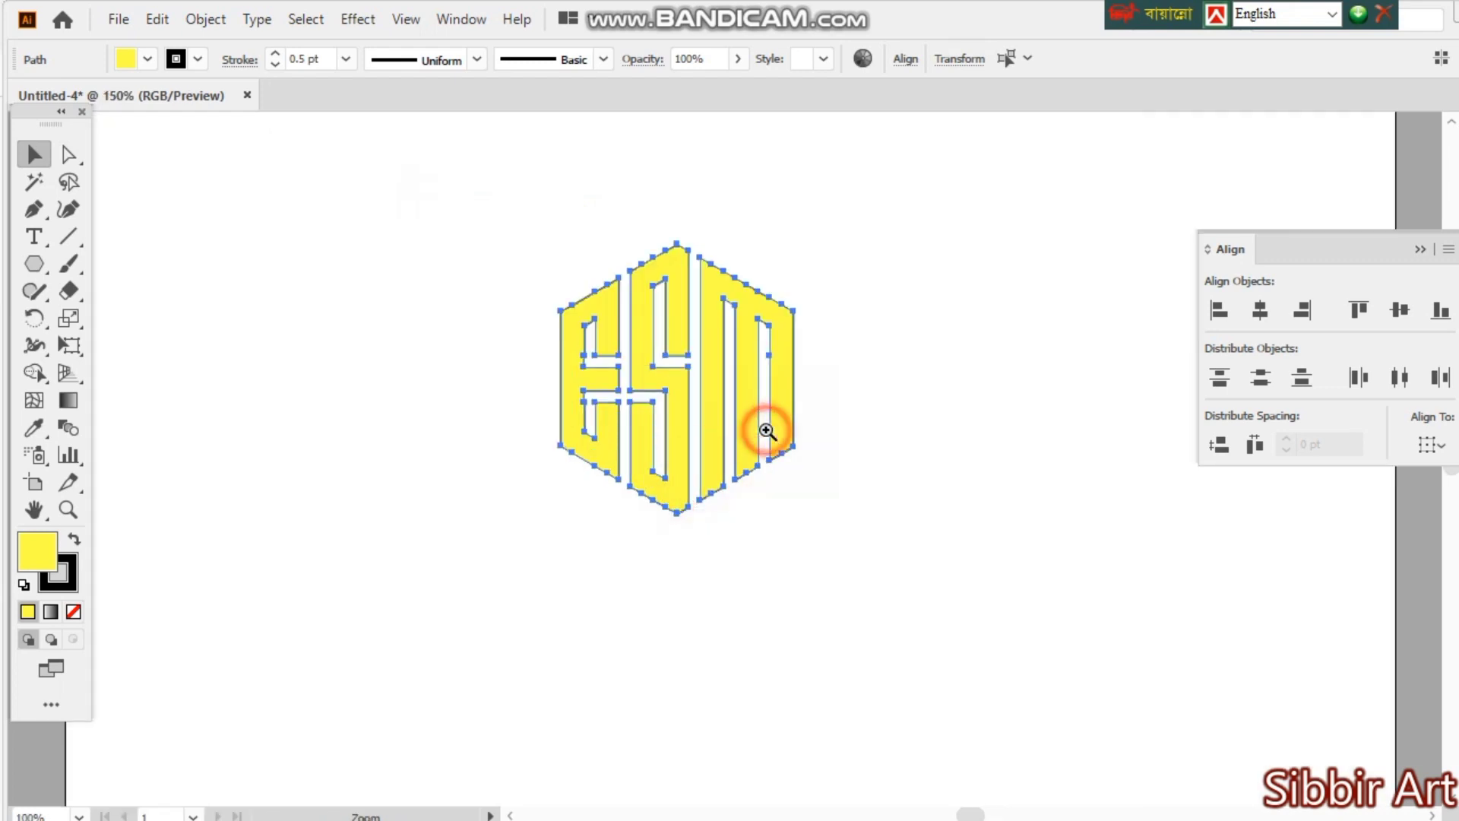
{"action": "left_click", "coordinate": [65, 585]}
{"action": "left_click", "coordinate": [73, 584]}
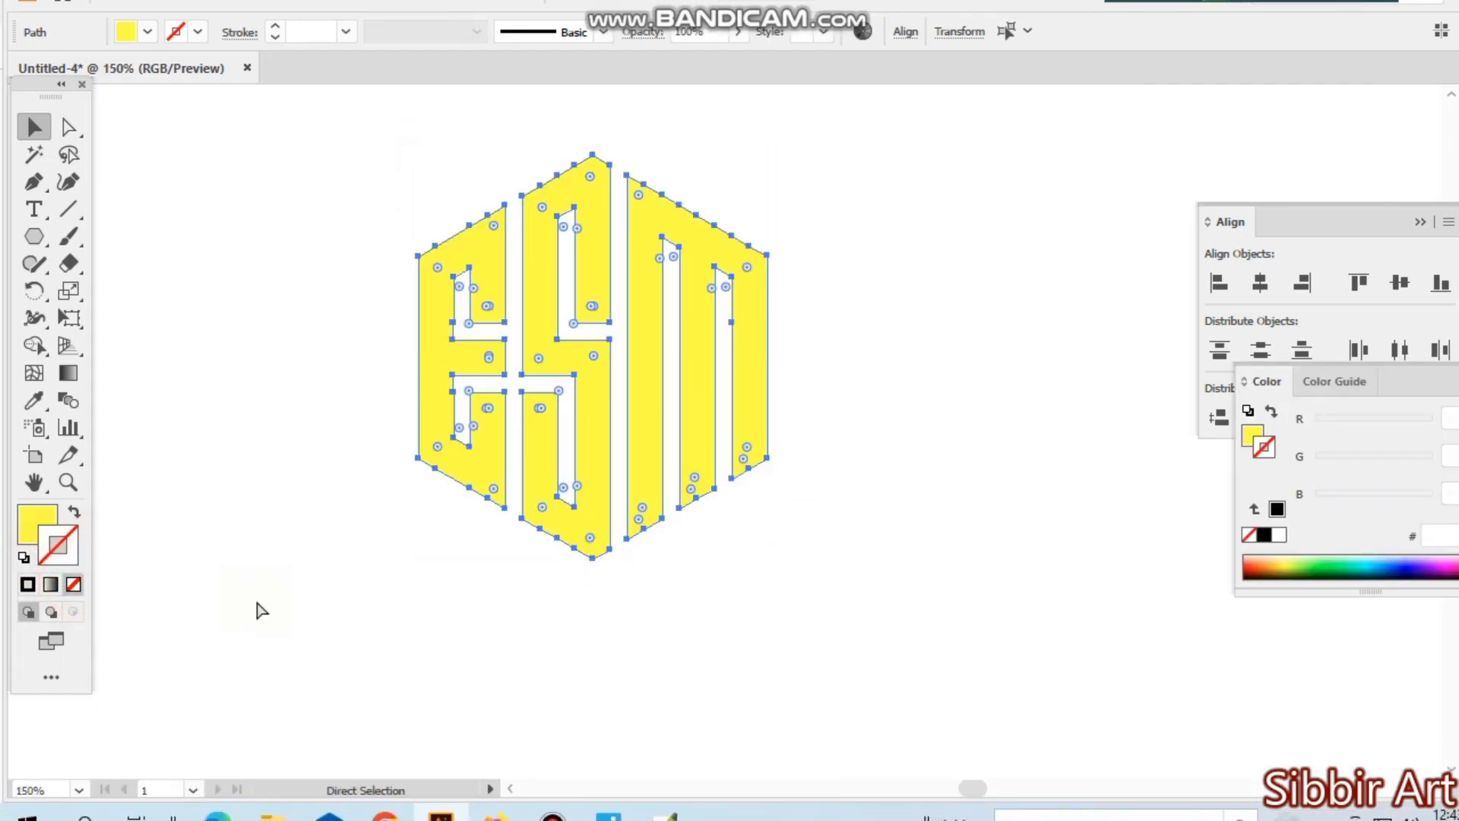
- Scale the ESM lettering up proportionally from its centre to nearly half the artboard's width
{"action": "key", "text": "ctrl+minus"}
{"action": "key", "text": "ctrl+minus"}
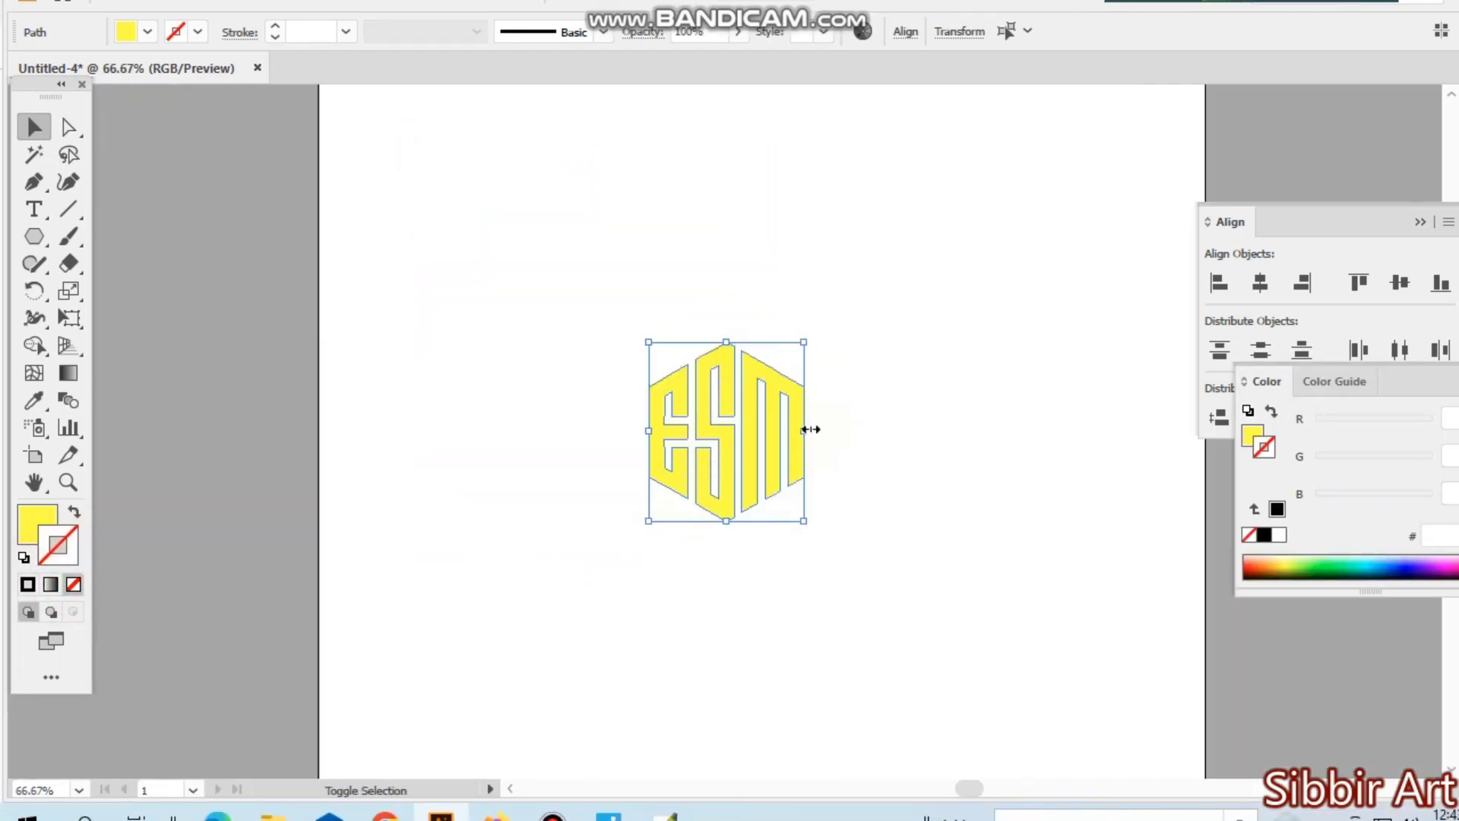
{"action": "left_click_drag", "start_coordinate": [810, 429], "coordinate": [933, 454]}
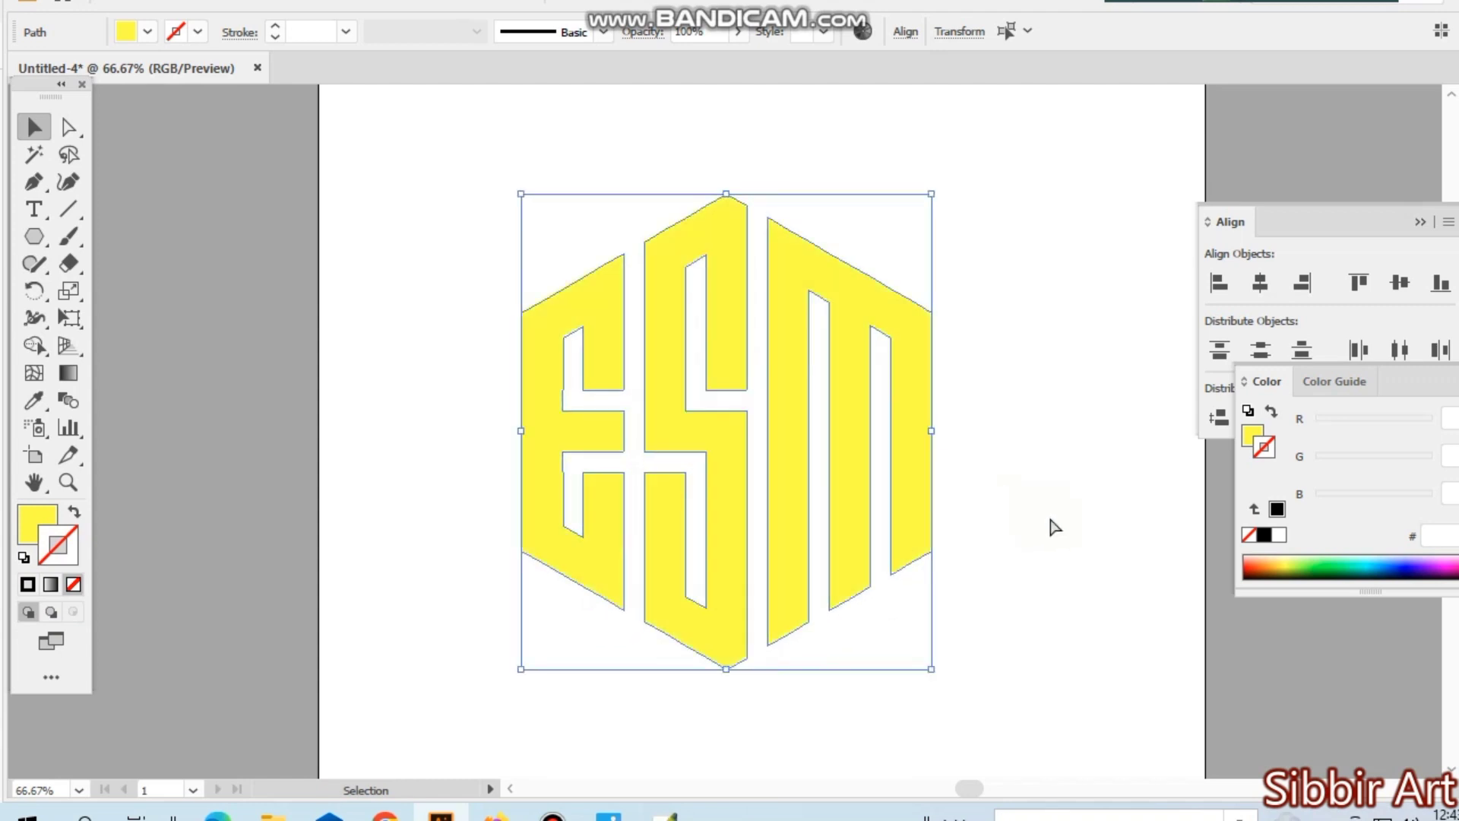
{"action": "key", "text": "ctrl+minus"}
{"action": "key", "text": "ctrl+minus"}
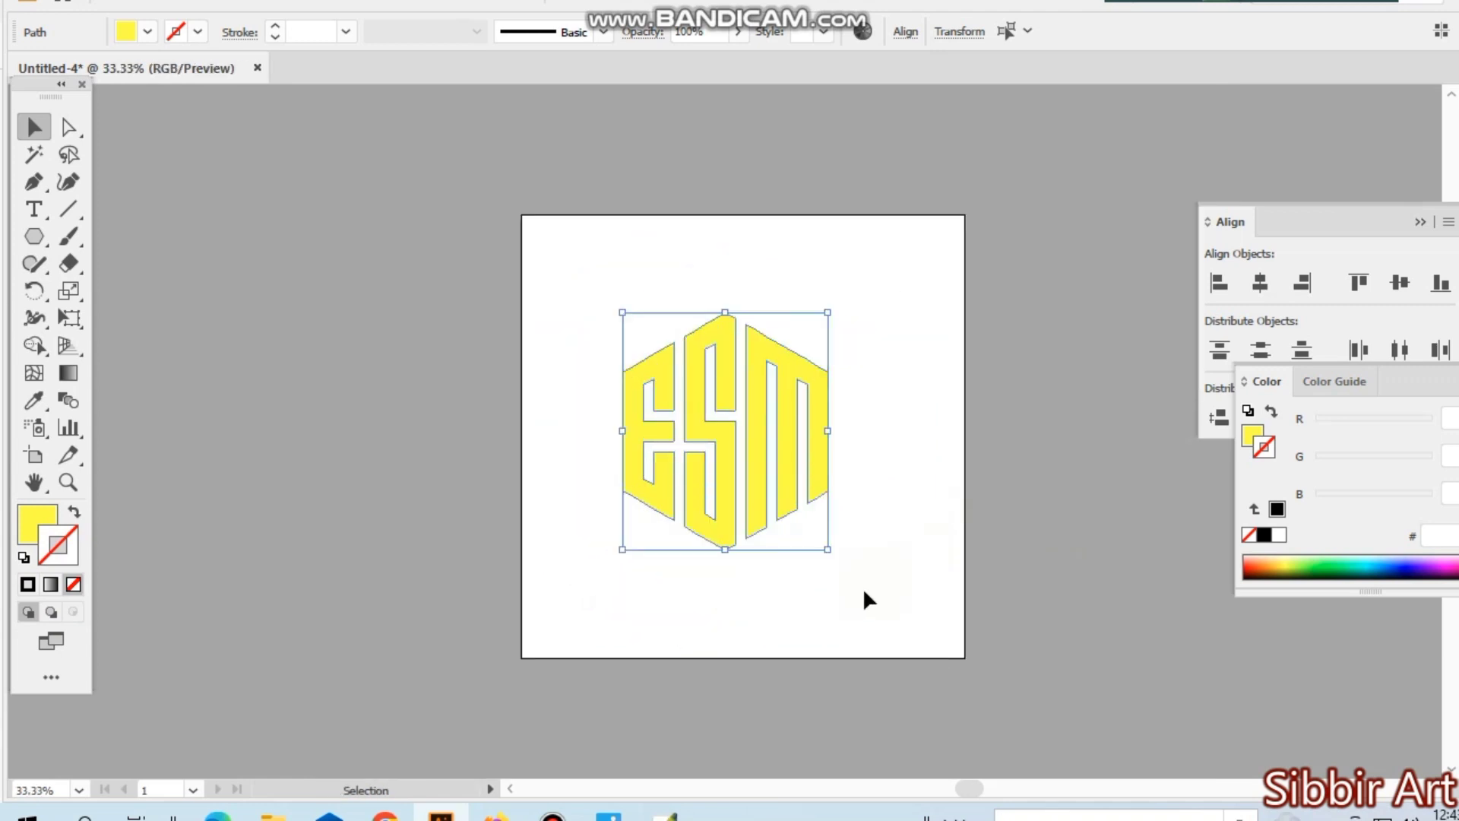
- Change the fill of all three letters to a light brown swatch and deselect them
{"action": "left_click", "coordinate": [146, 31]}
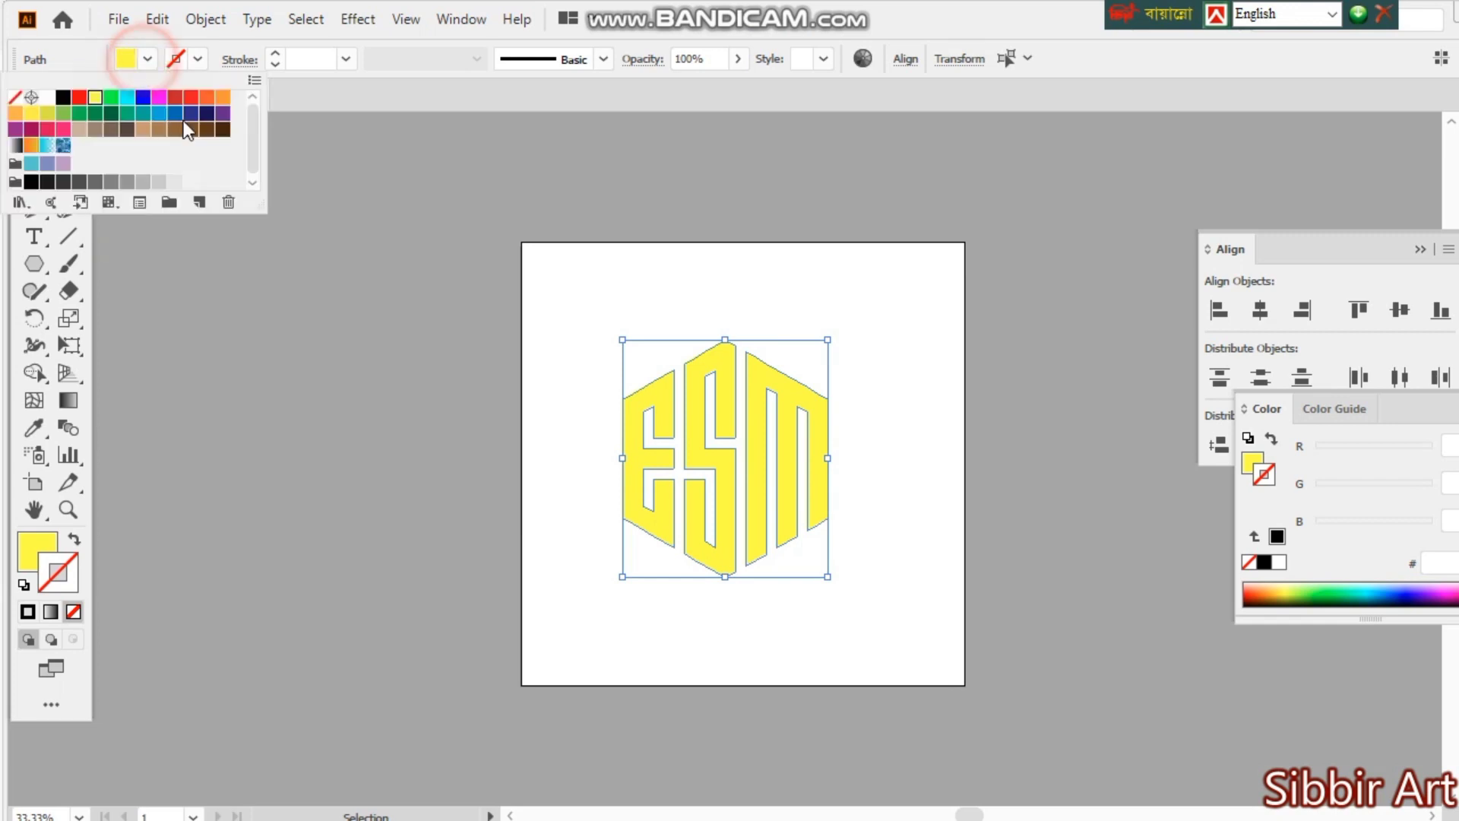
{"action": "left_click", "coordinate": [159, 129]}
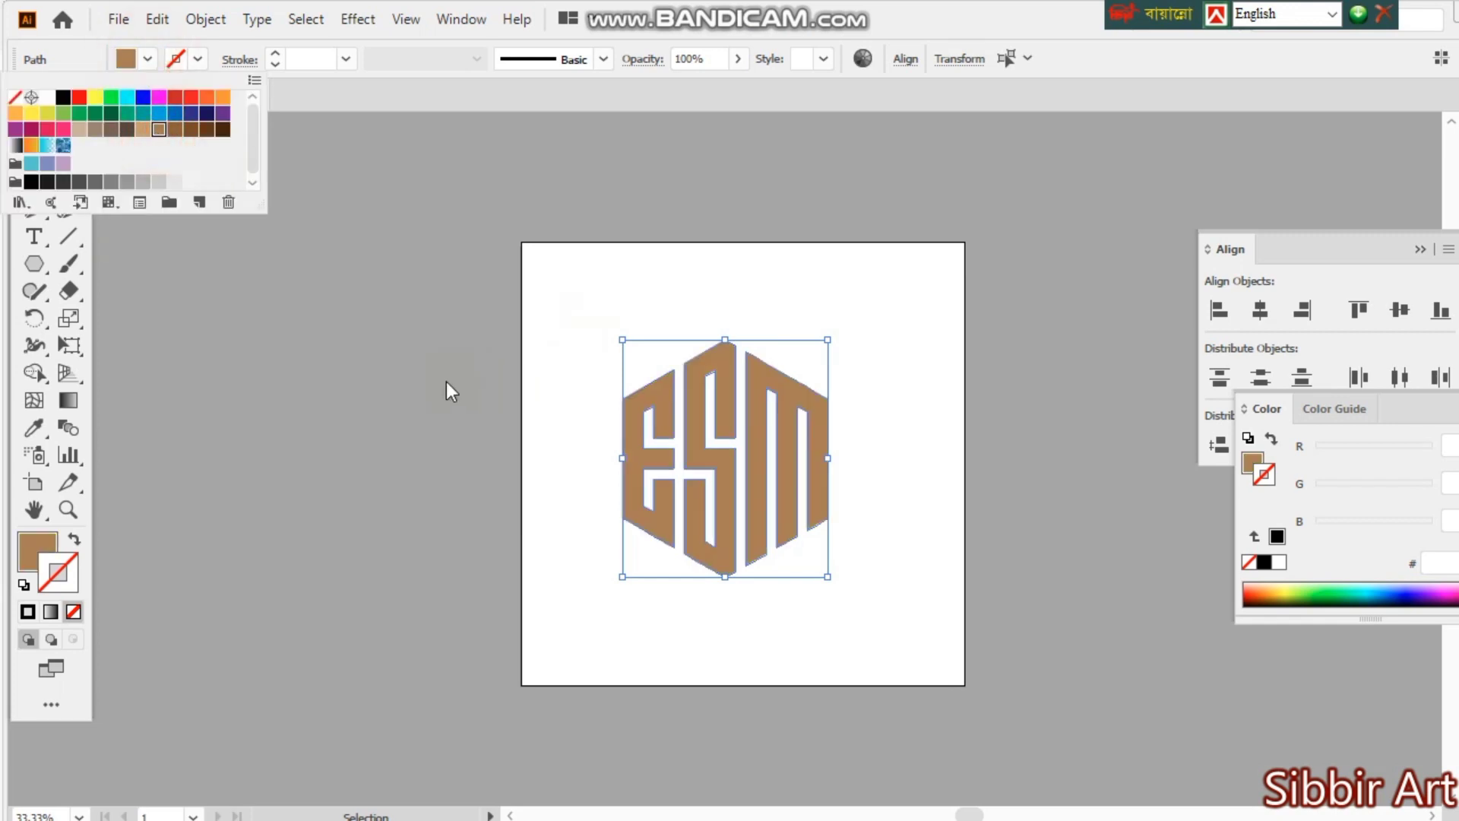
{"action": "left_click", "coordinate": [395, 392]}
{"action": "left_click", "coordinate": [899, 557]}
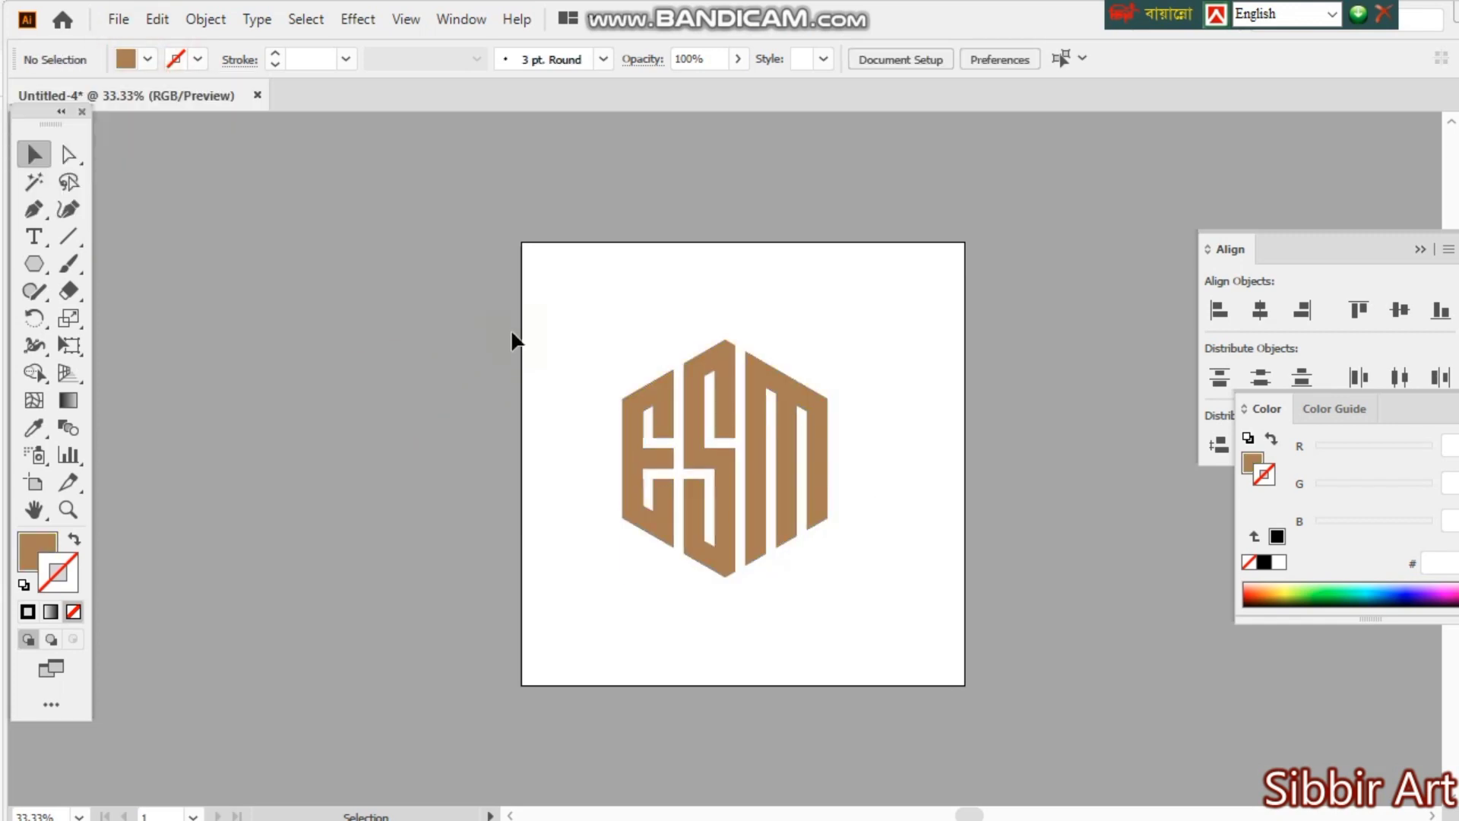
- Select all three letters of the brown logo and start saving the document
{"action": "left_click_drag", "start_coordinate": [512, 334], "coordinate": [858, 532]}
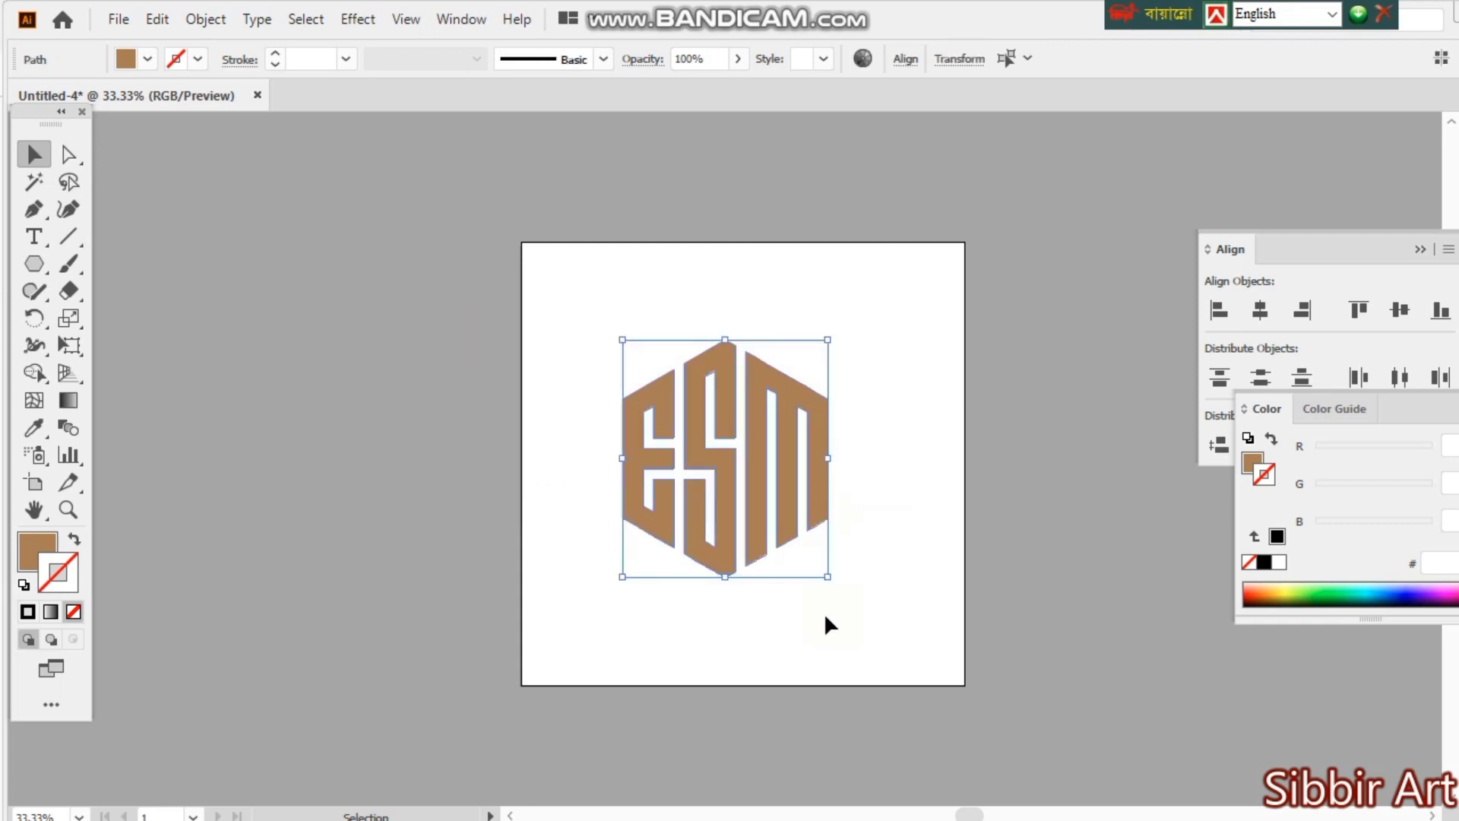
{"action": "key", "text": "ctrl+s"}
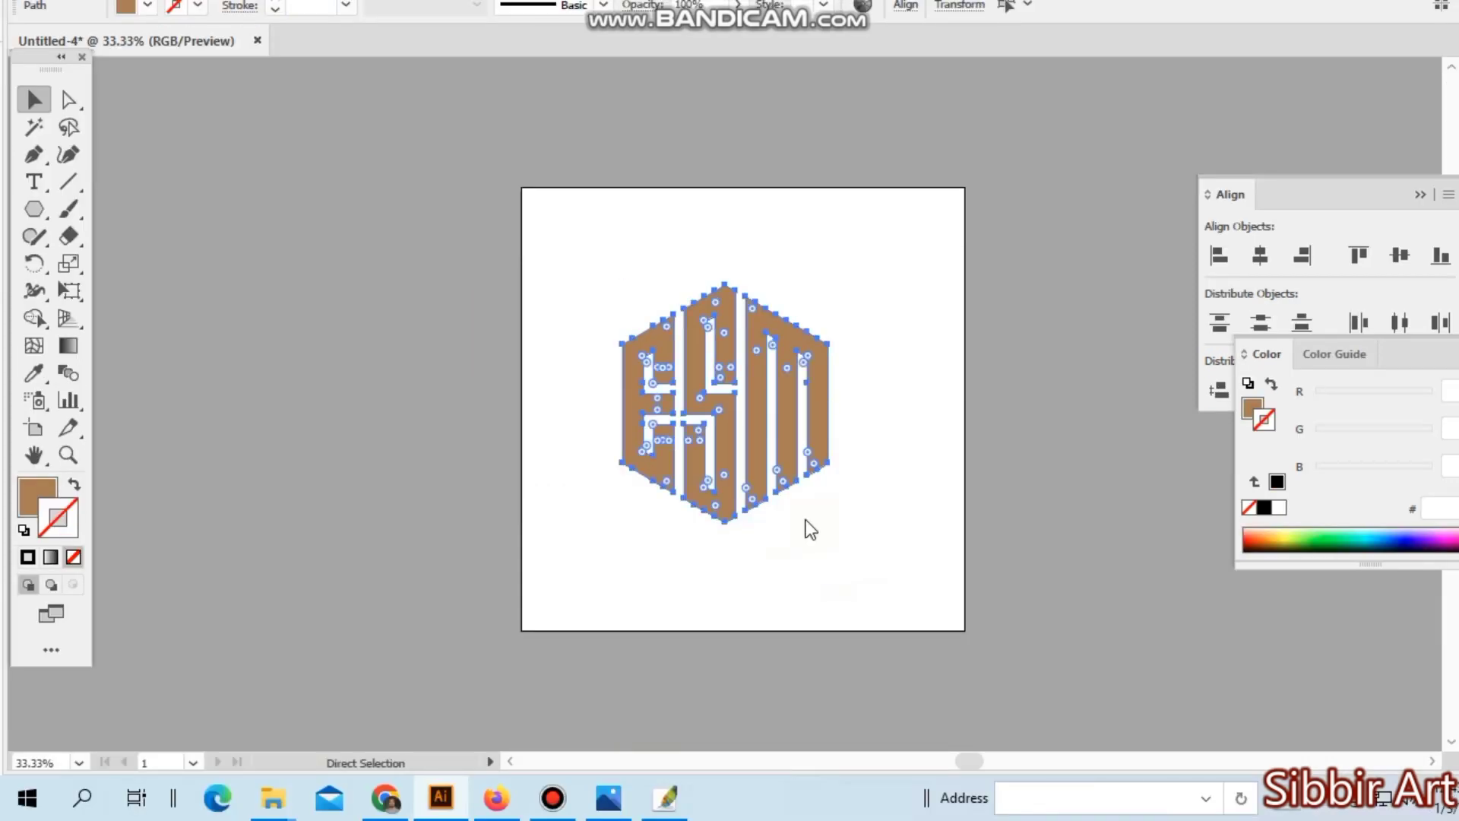